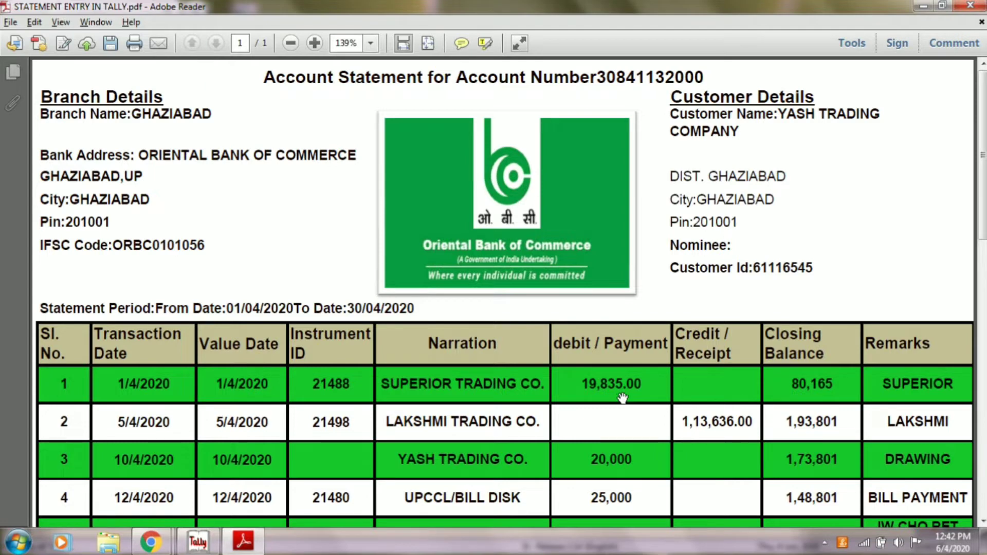
# Step: Switch to Tally 9 and start a payment voucher in Accounting Vouchers with OBC BANK as the account
pyautogui.hotkey('alt', 'Tab')
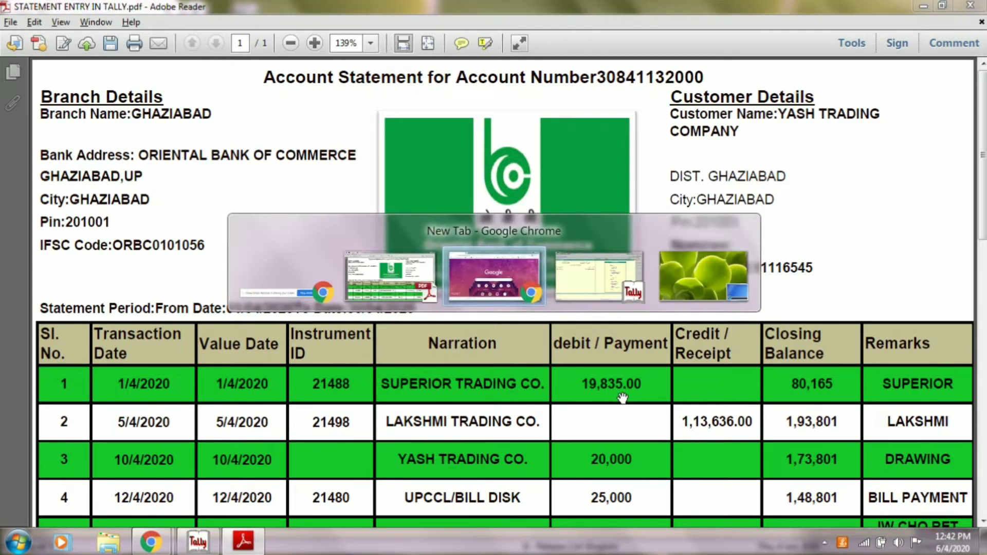
pyautogui.hotkey('alt', 'Tab')
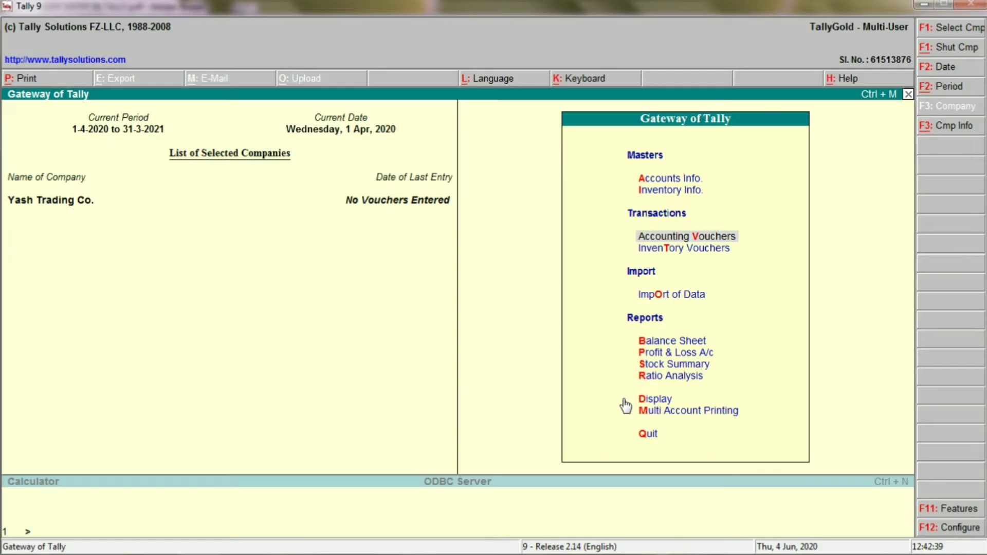
pyautogui.press('Return')
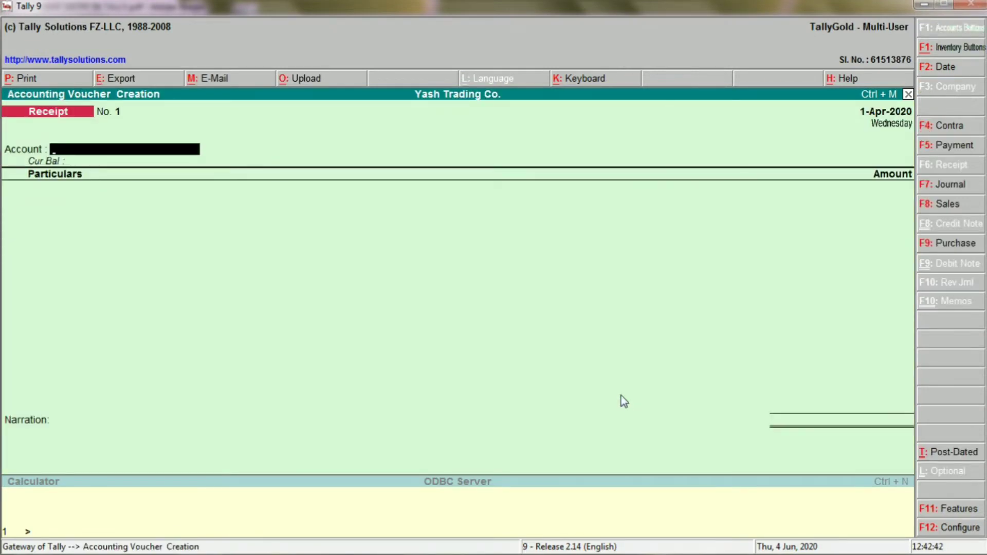
pyautogui.click(941, 144)
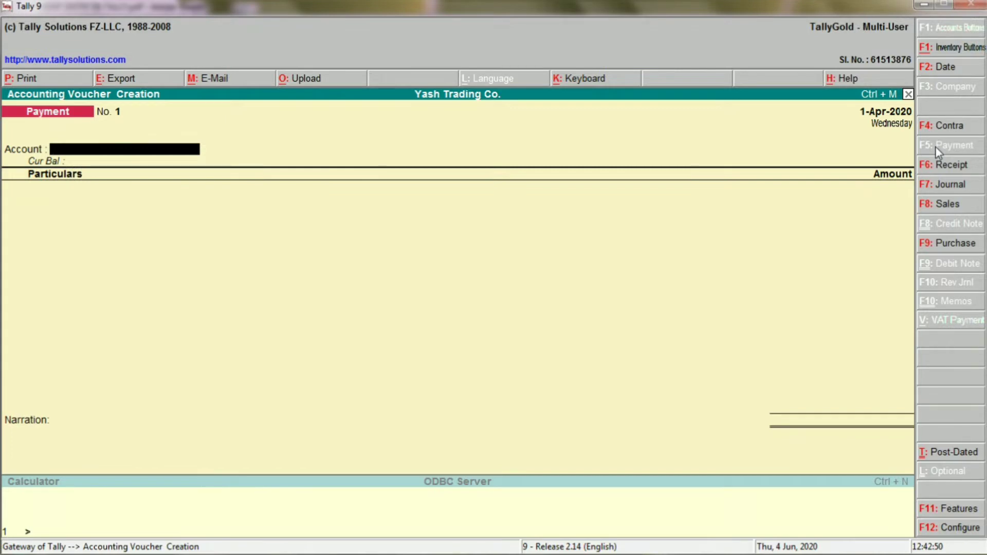
pyautogui.write('OB')
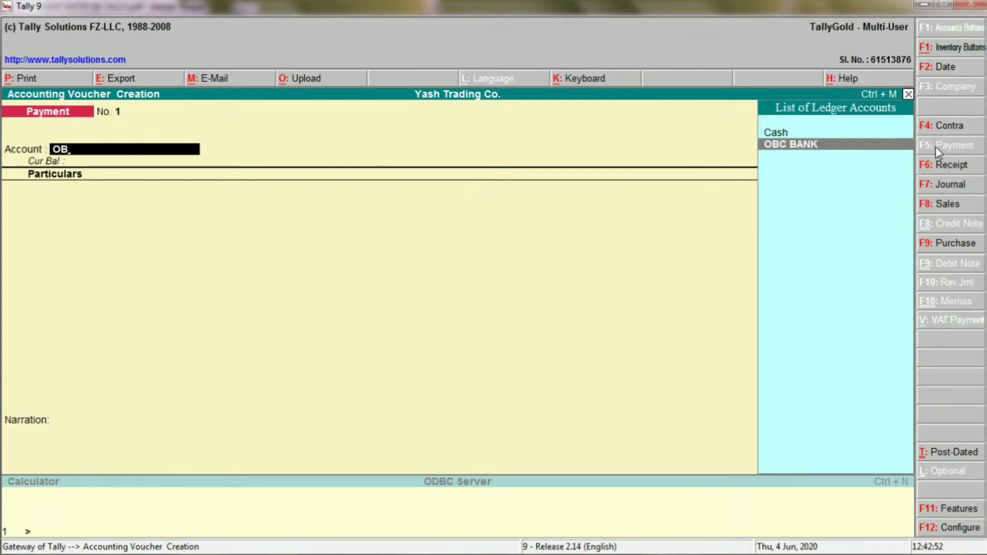
pyautogui.press('Return')
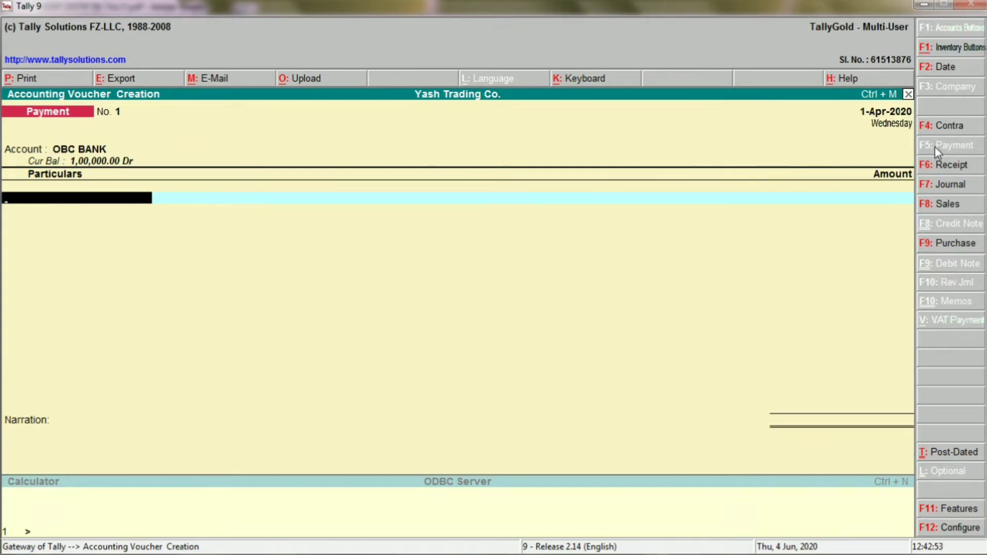
# Step: Check the first transaction's narration in the bank statement PDF and select SUPERIOR TRADING CO. as the payment voucher's particulars
pyautogui.hotkey('alt', 'Tab')
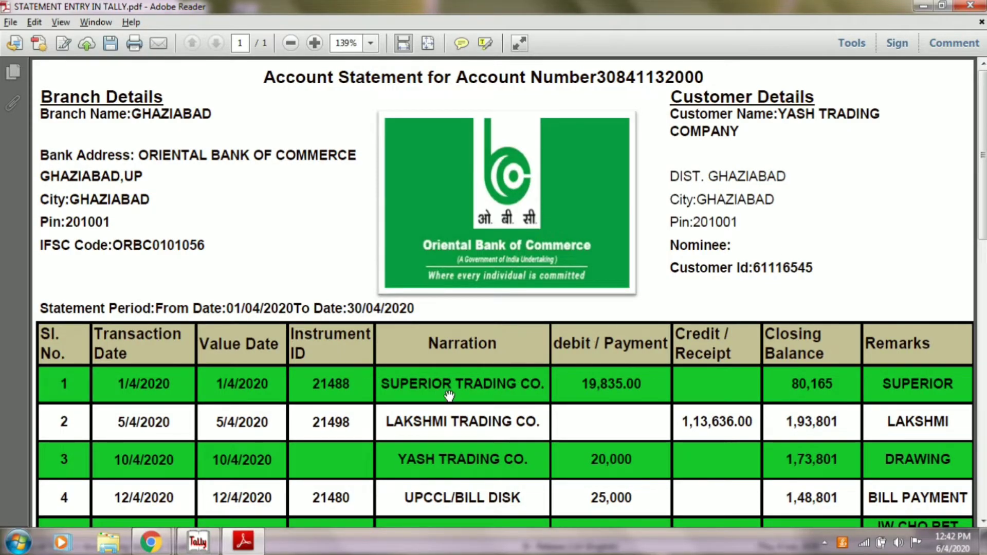
pyautogui.hotkey('alt', 'Tab')
pyautogui.write('S')
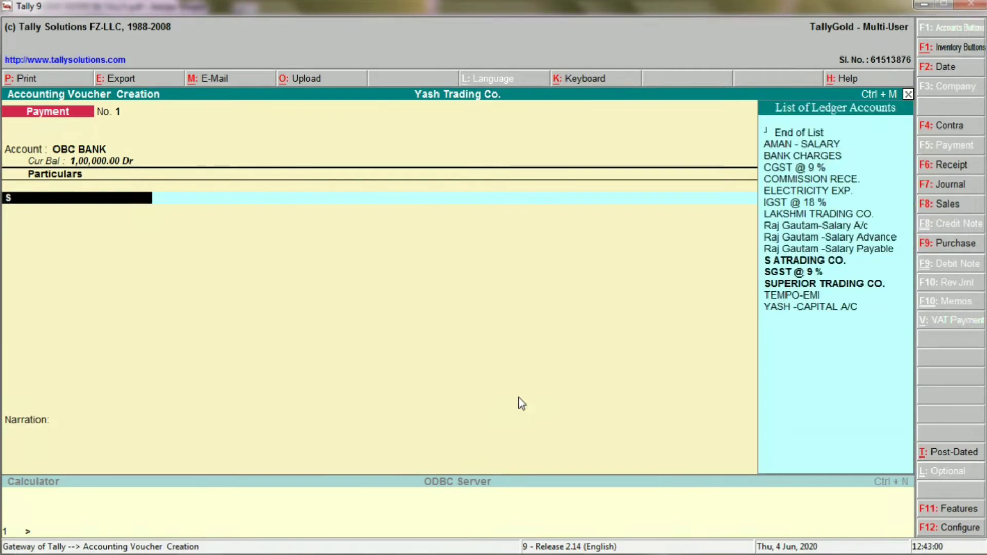
pyautogui.write('U')
pyautogui.press('Return')
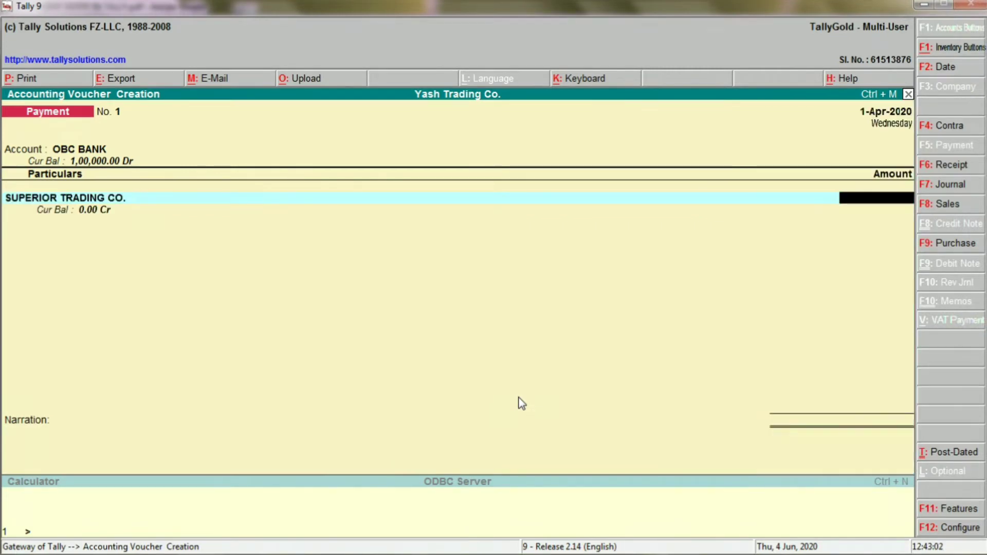
# Step: Check the first transaction's debit in the bank statement and enter 19835 as the amount for SUPERIOR TRADING CO
pyautogui.hotkey('alt', 'Tab')
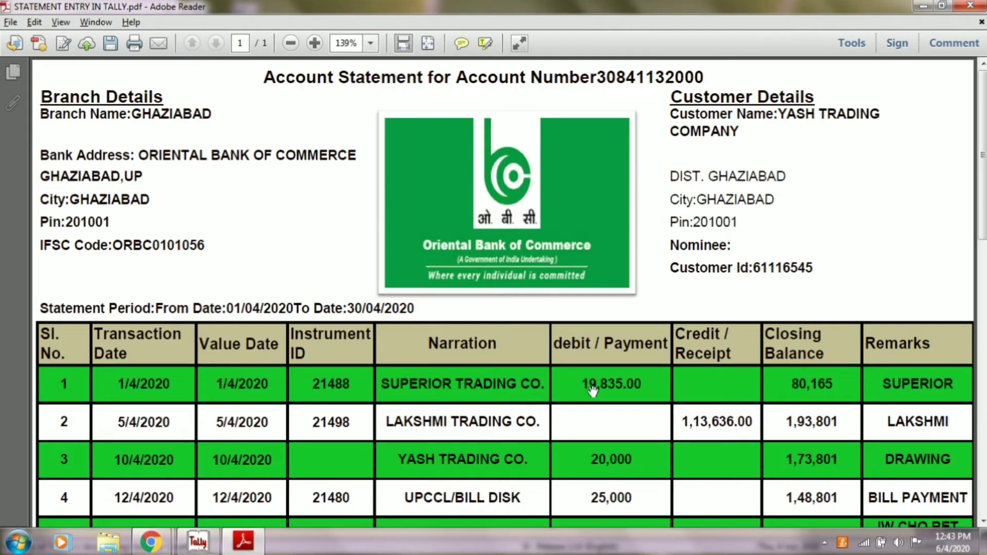
pyautogui.hotkey('alt', 'Tab')
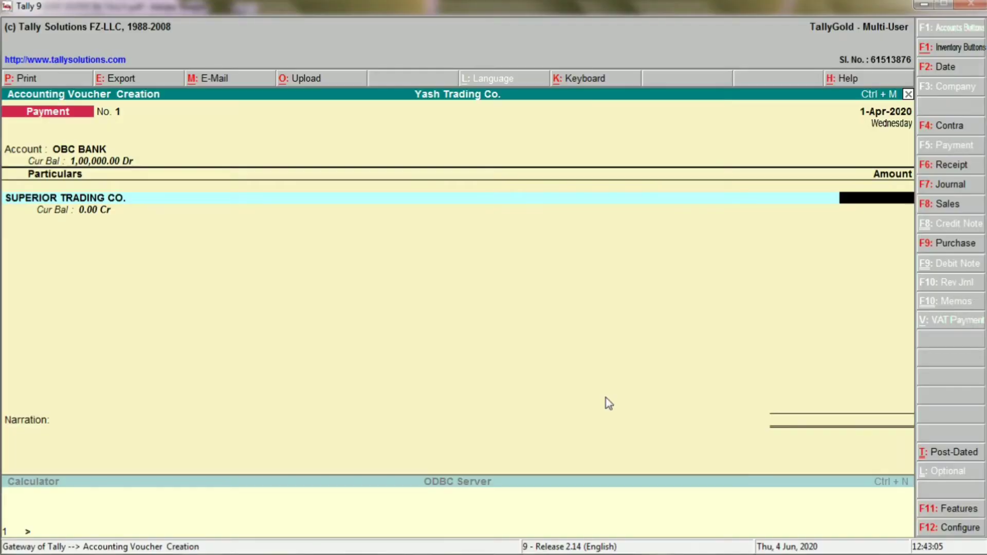
pyautogui.write('19835')
pyautogui.press('Return')
pyautogui.press('Return')
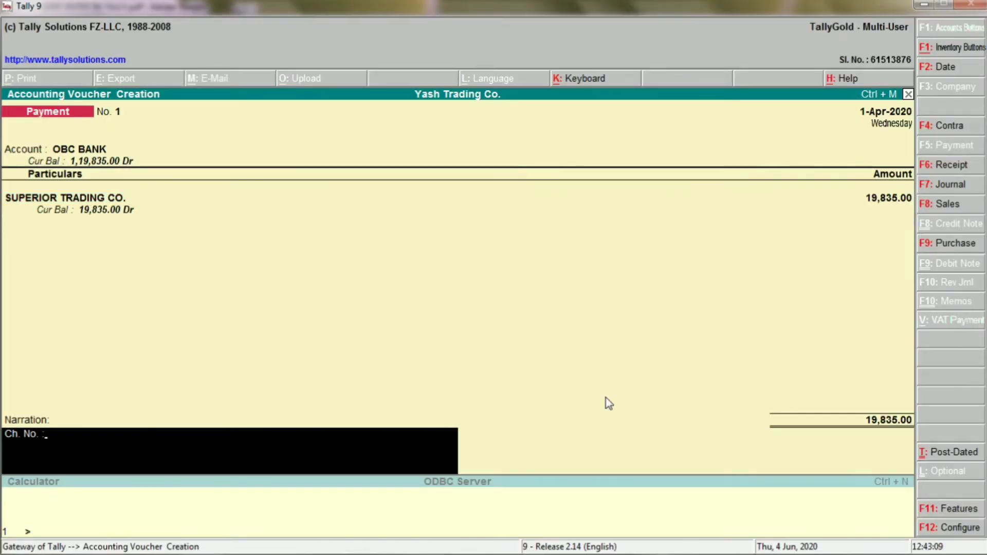
# Step: Recheck the statement, return from the narration to the SUPERIOR TRADING CO. line and open its ledger for alteration
pyautogui.hotkey('alt', 'Tab')
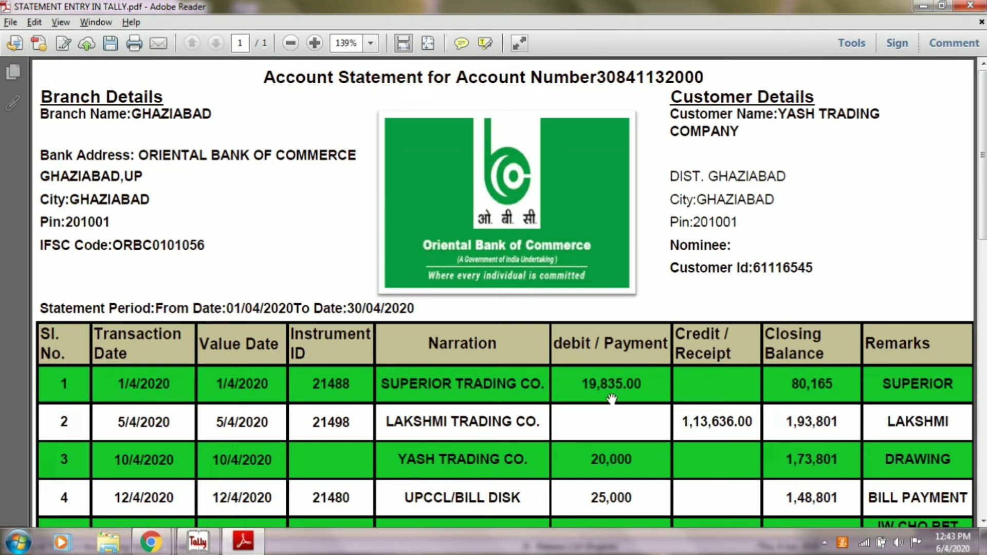
pyautogui.hotkey('alt', 'Tab')
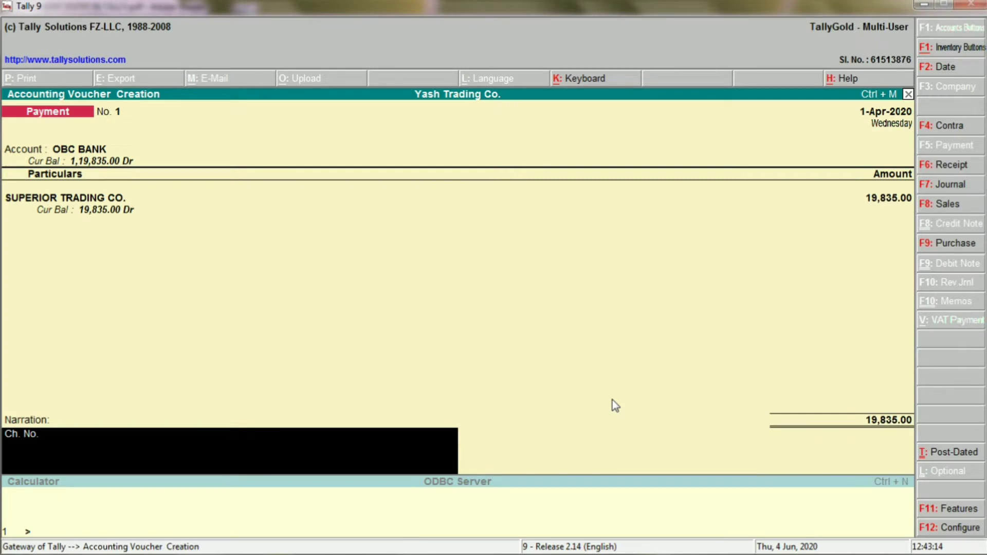
pyautogui.press('BackSpace')
pyautogui.press('BackSpace')
pyautogui.press('BackSpace')
pyautogui.press('BackSpace')
pyautogui.press('BackSpace')
pyautogui.press('BackSpace')
pyautogui.press('BackSpace')
pyautogui.press('BackSpace')
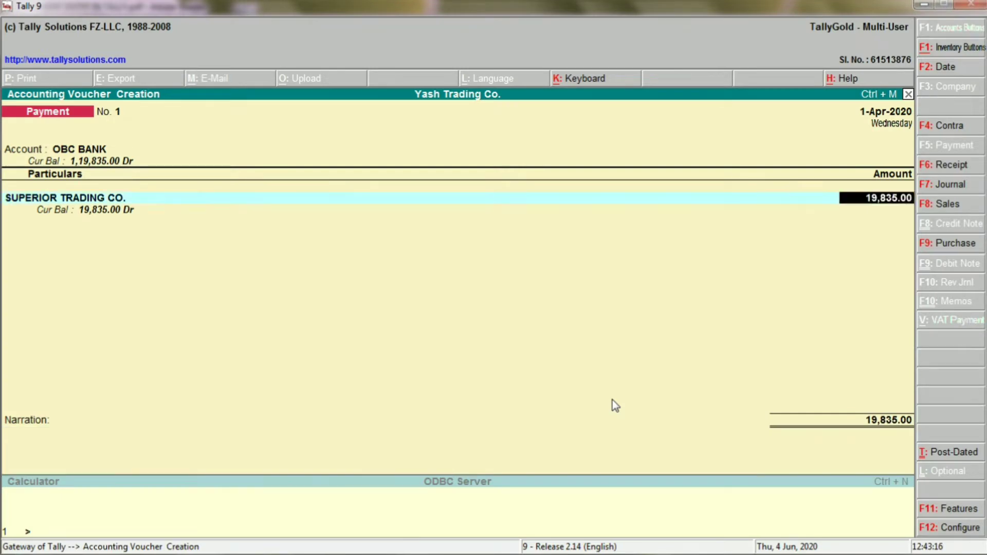
pyautogui.press('BackSpace')
pyautogui.hotkey('ctrl', 'Return')
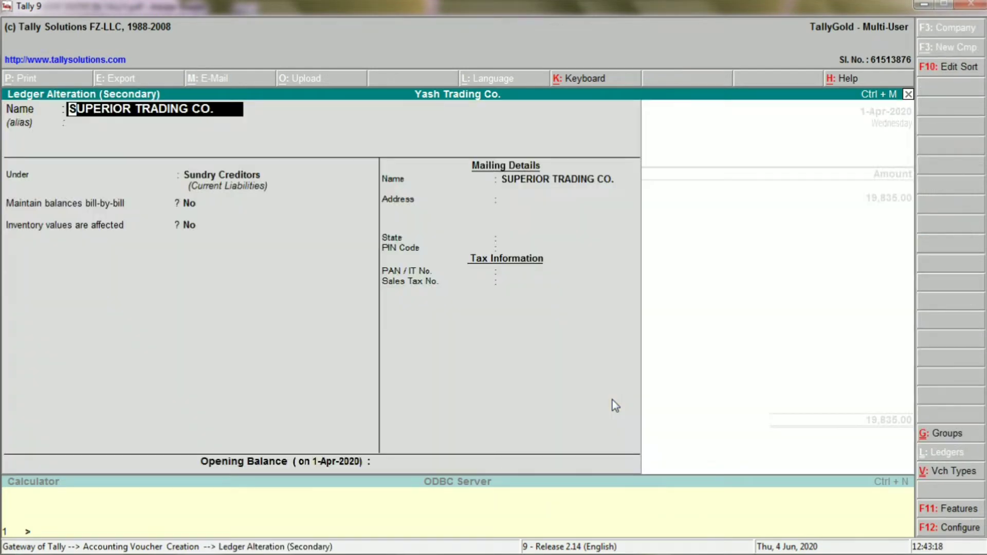
# Step: Go through the SUPERIOR TRADING CO. ledger, keeping it under Sundry Creditors with state Not Applicable, and accept it
pyautogui.press('Return')
pyautogui.press('Return')
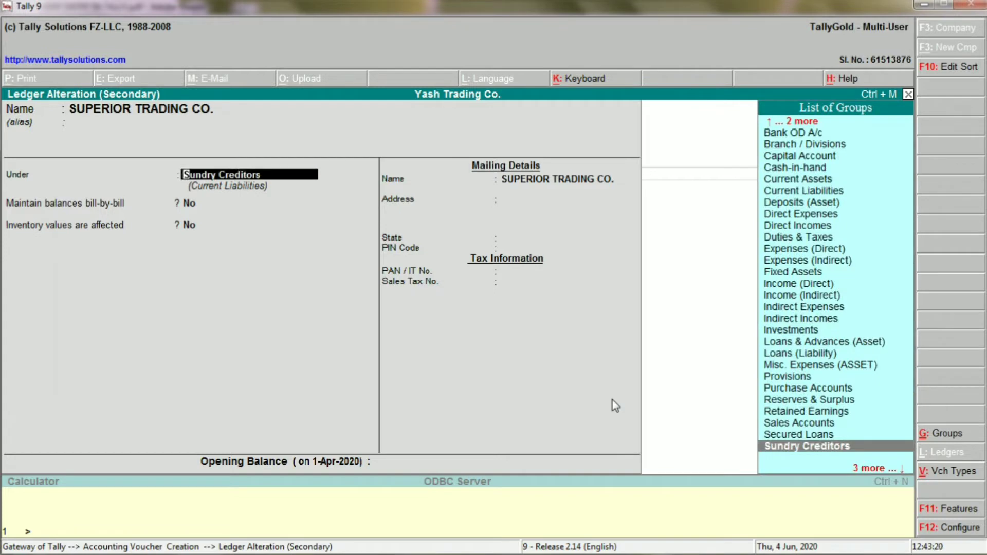
pyautogui.press('Return')
pyautogui.press('Return')
pyautogui.press('Return')
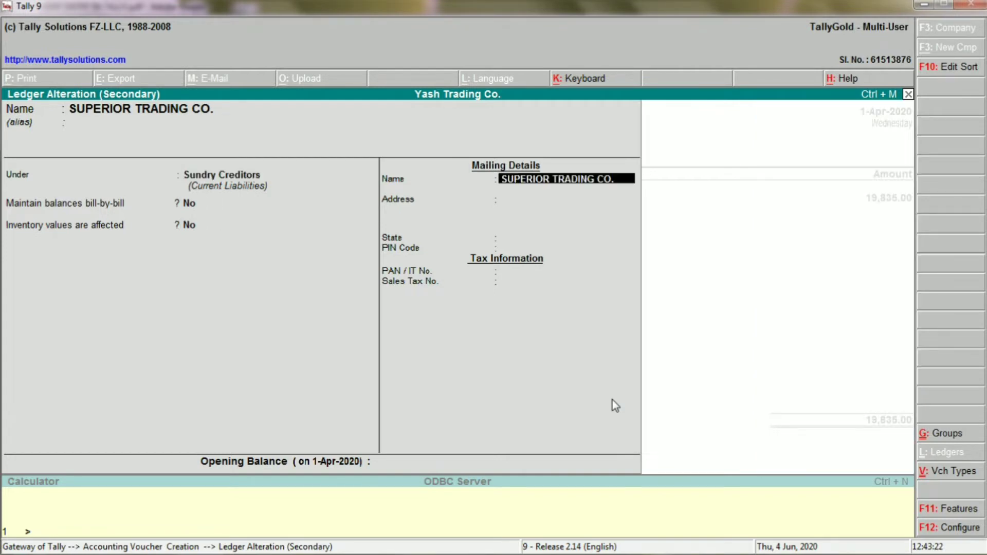
pyautogui.press('Return')
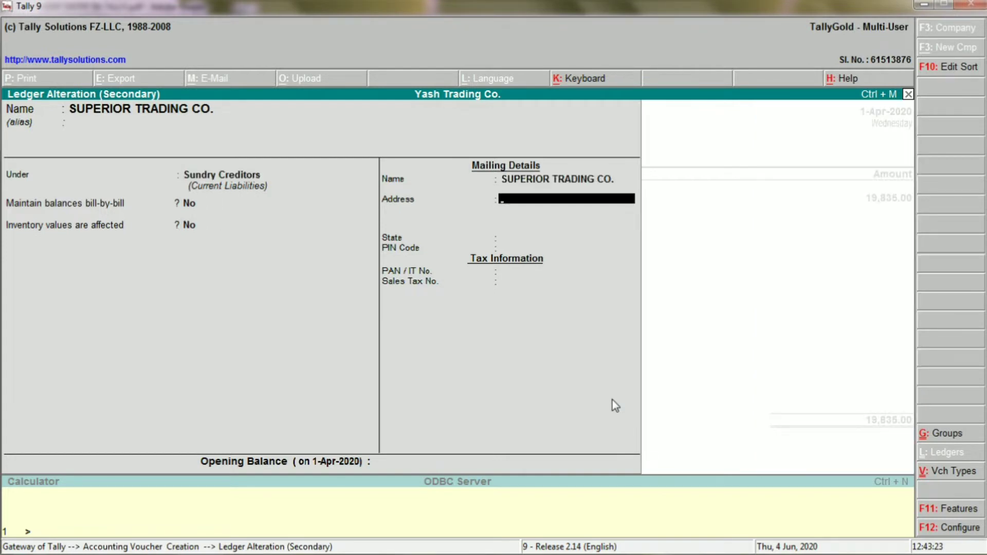
pyautogui.press('Return')
pyautogui.press('Return')
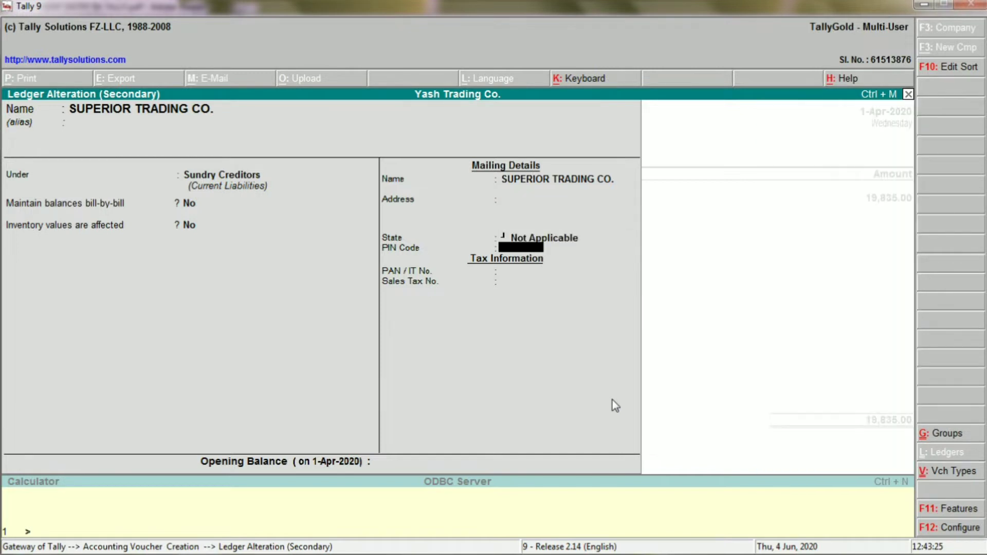
pyautogui.press('Return')
pyautogui.press('Return')
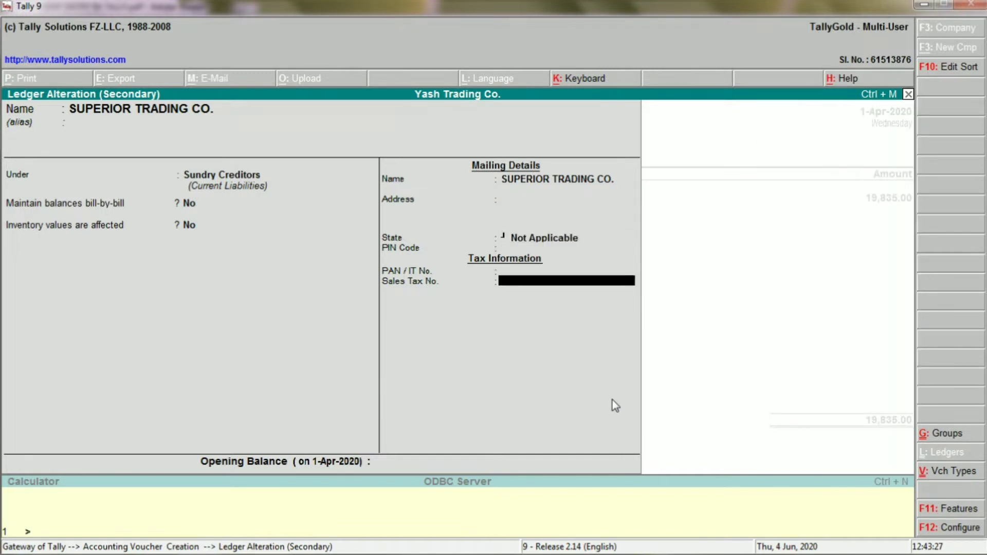
pyautogui.press('Return')
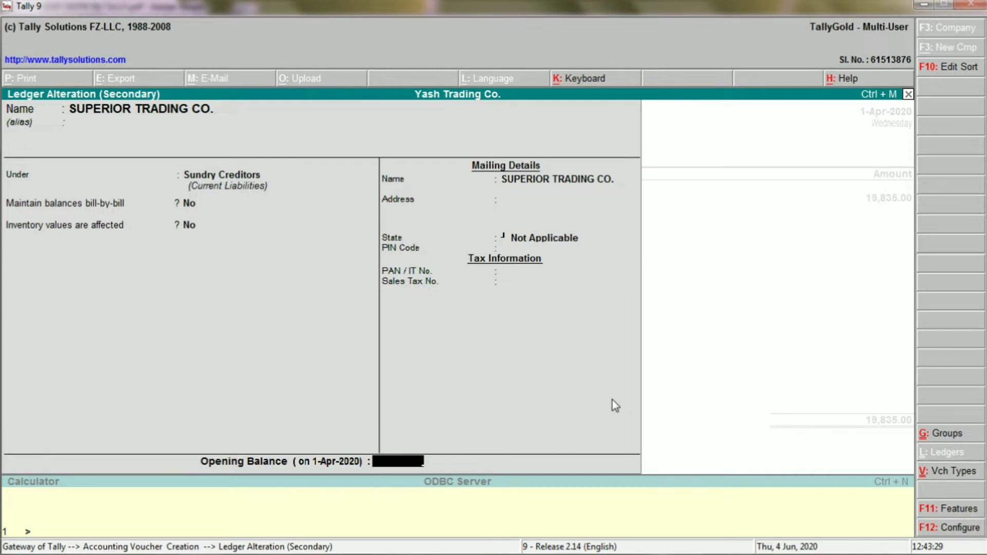
pyautogui.press('Return')
pyautogui.press('Return')
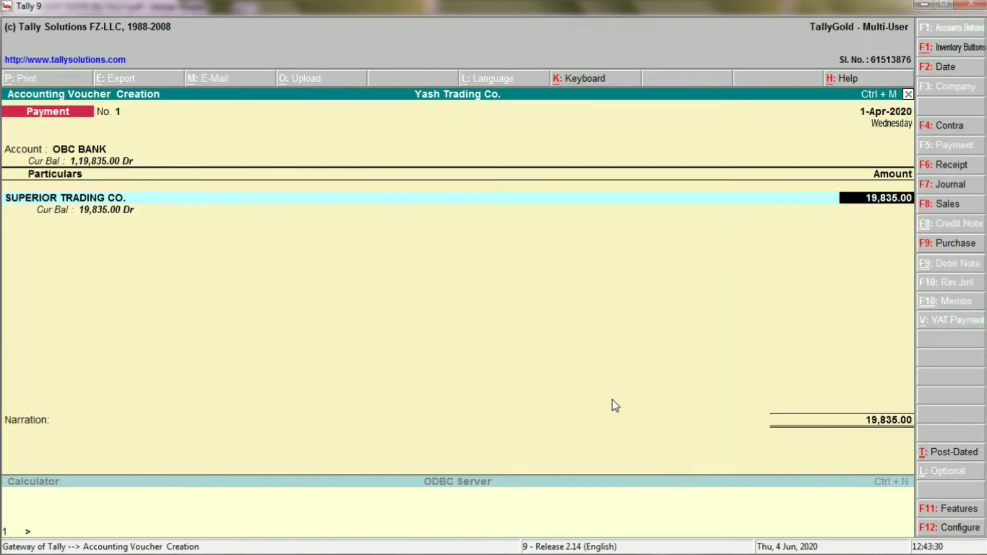
# Step: Finish the 19,835.00 payment voucher with the cheque number left blank in the narration and save it
pyautogui.press('Return')
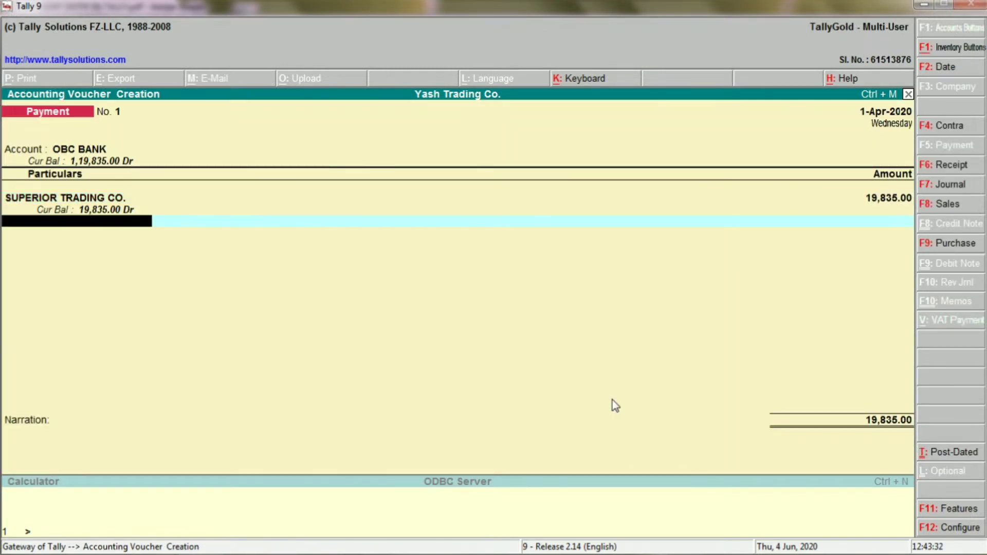
pyautogui.press('Return')
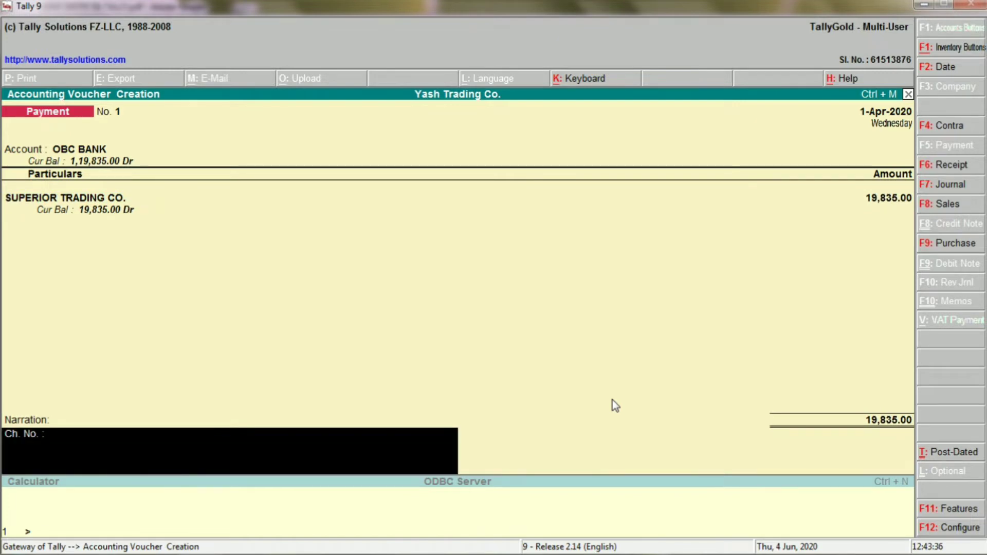
pyautogui.press('Return')
pyautogui.press('Return')
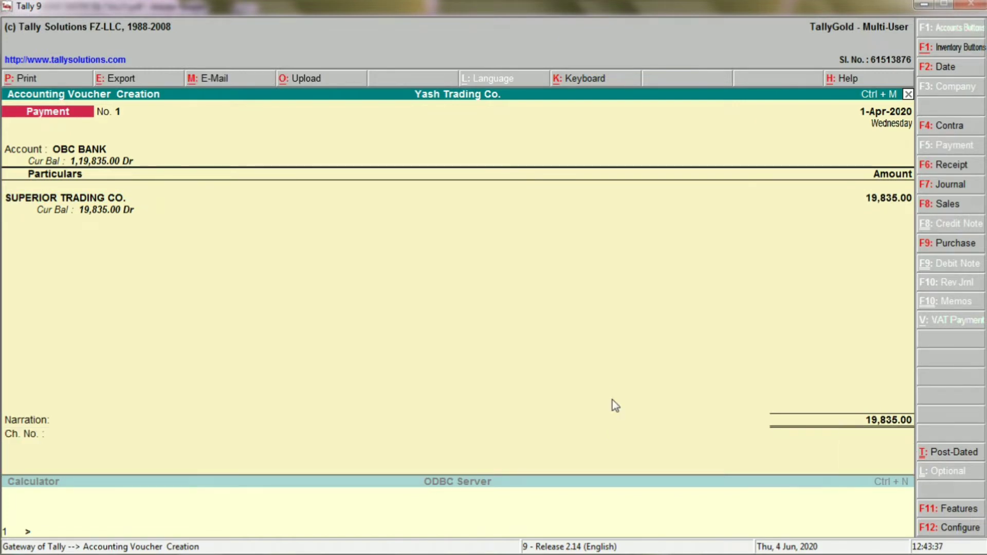
# Step: Check the second transaction's date in the bank statement and set the new voucher's date to 5.4.2020
pyautogui.hotkey('alt', 'Tab')
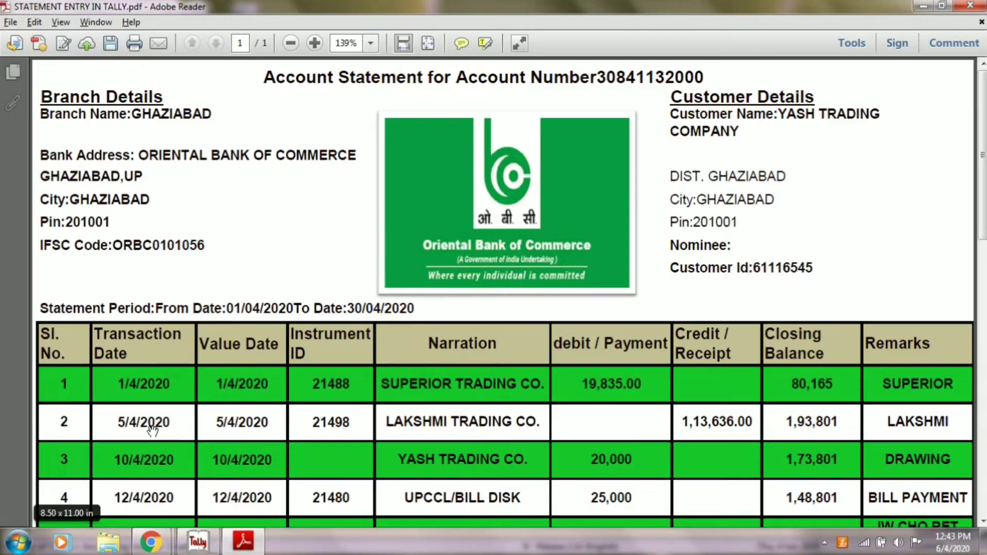
pyautogui.hotkey('alt', 'Tab')
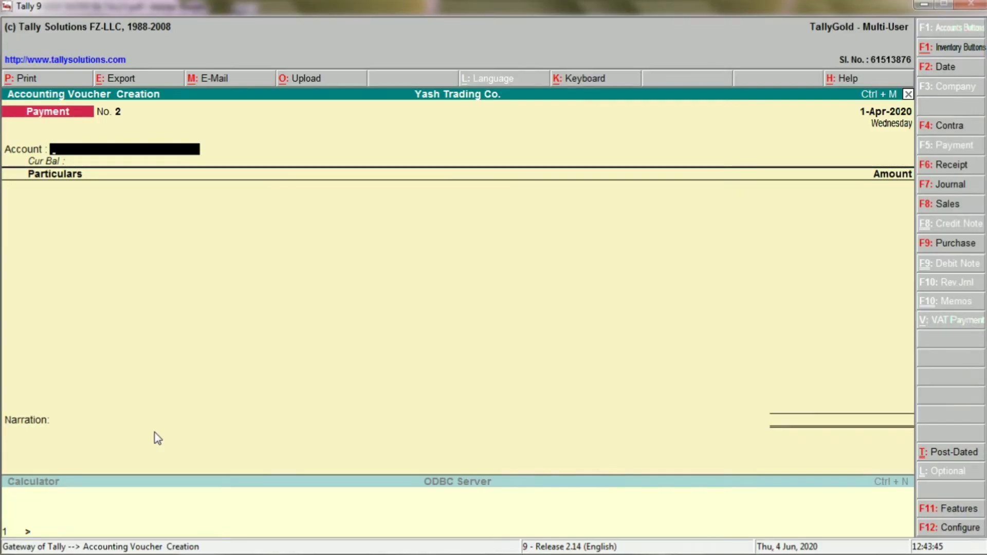
pyautogui.hotkey('alt', 'Tab')
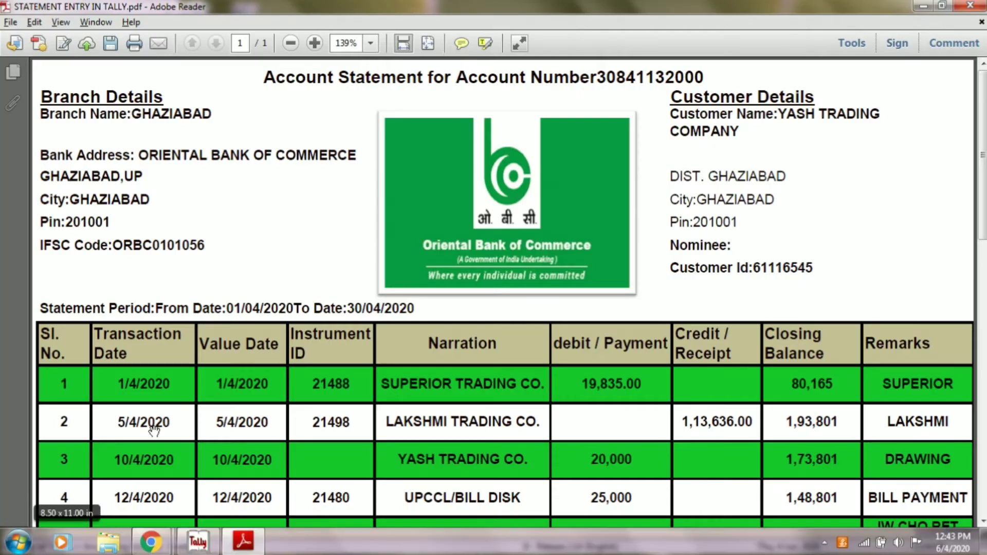
pyautogui.hotkey('alt', 'Tab')
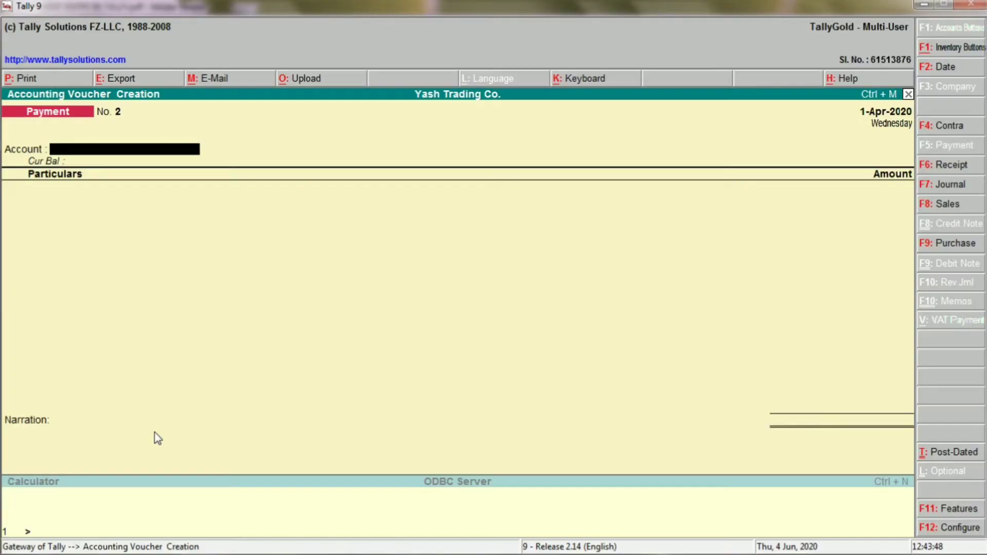
pyautogui.press('F2')
pyautogui.write('5.4.2020')
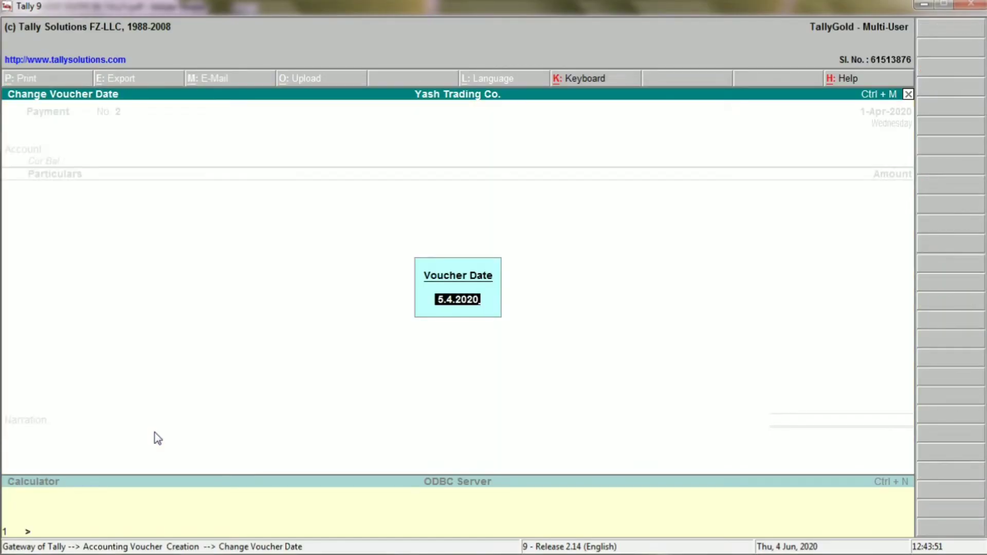
pyautogui.press('Return')
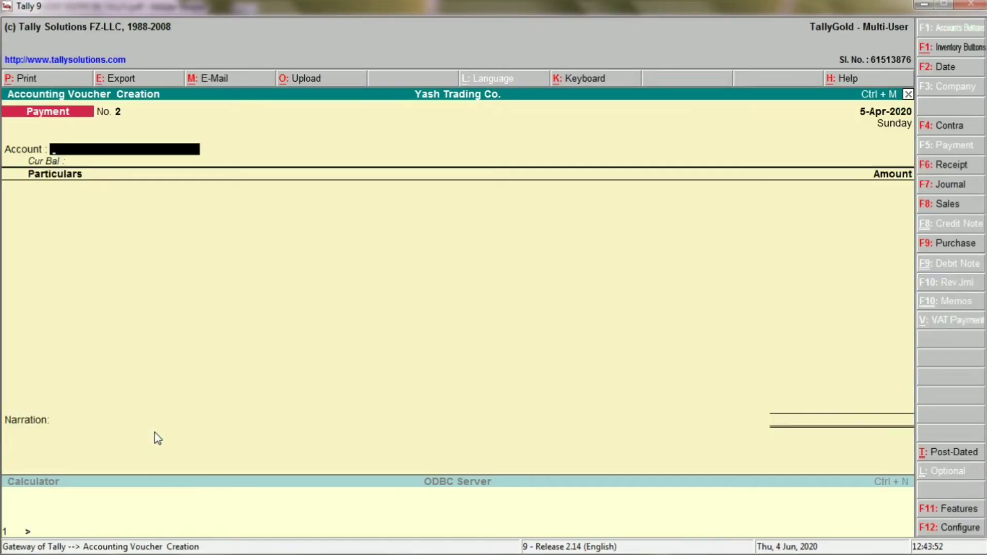
# Step: Check the second transaction in the bank statement, switch the voucher to a receipt and choose OBC BANK as its account
pyautogui.hotkey('alt', 'Tab')
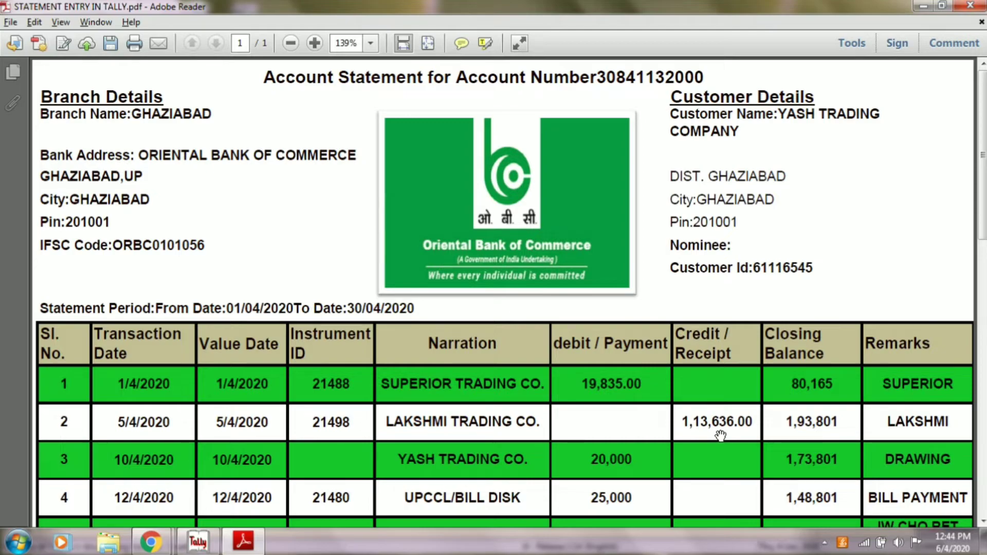
pyautogui.hotkey('alt', 'Tab')
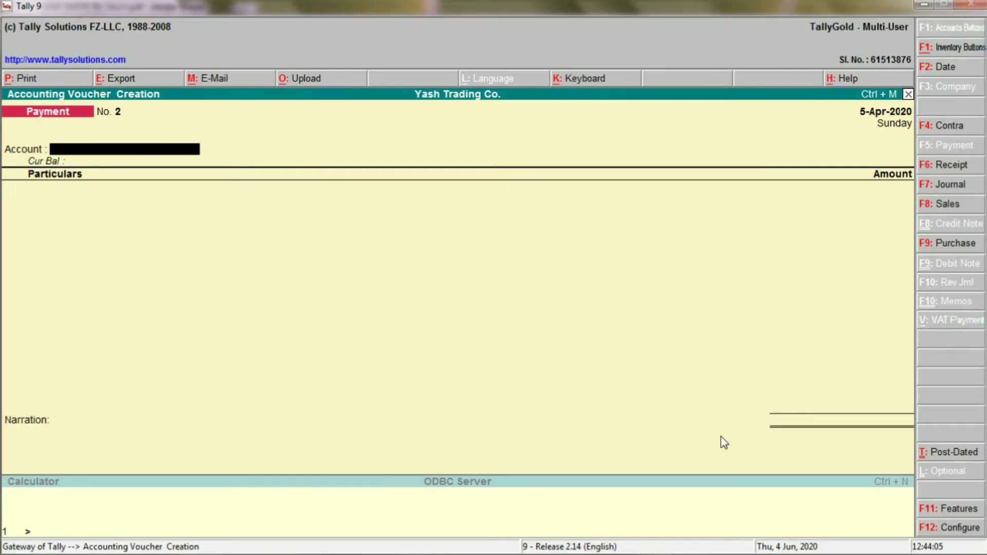
pyautogui.click(962, 165)
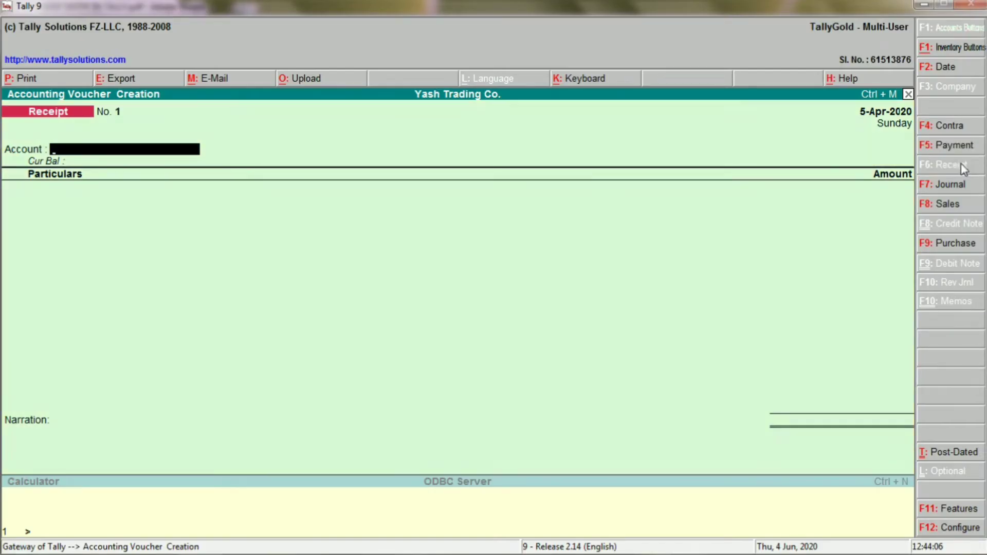
pyautogui.write('OBC')
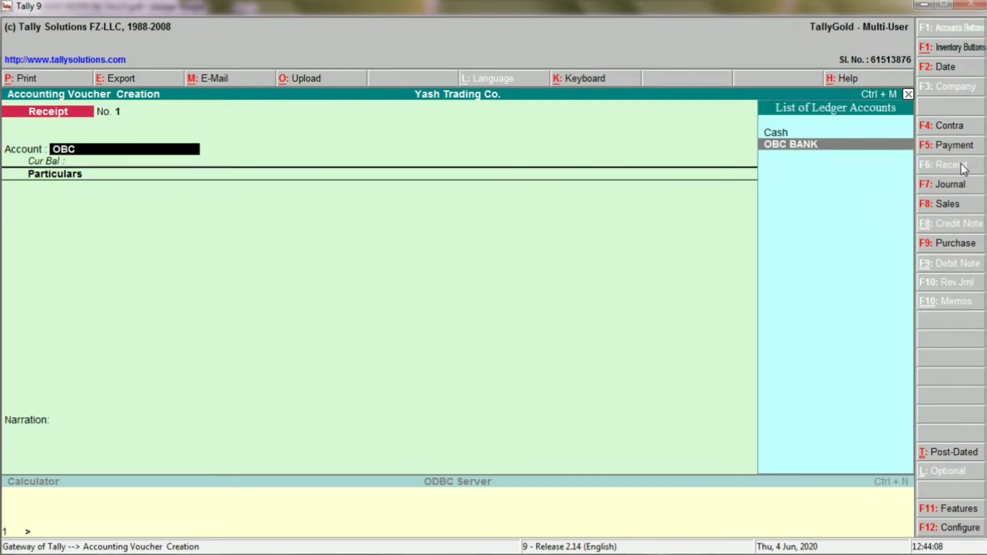
pyautogui.press('Return')
# Step: Check the second transaction's party in the bank statement and select LAKSHMI TRADING CO. as the receipt's particulars
pyautogui.hotkey('alt', 'Tab')
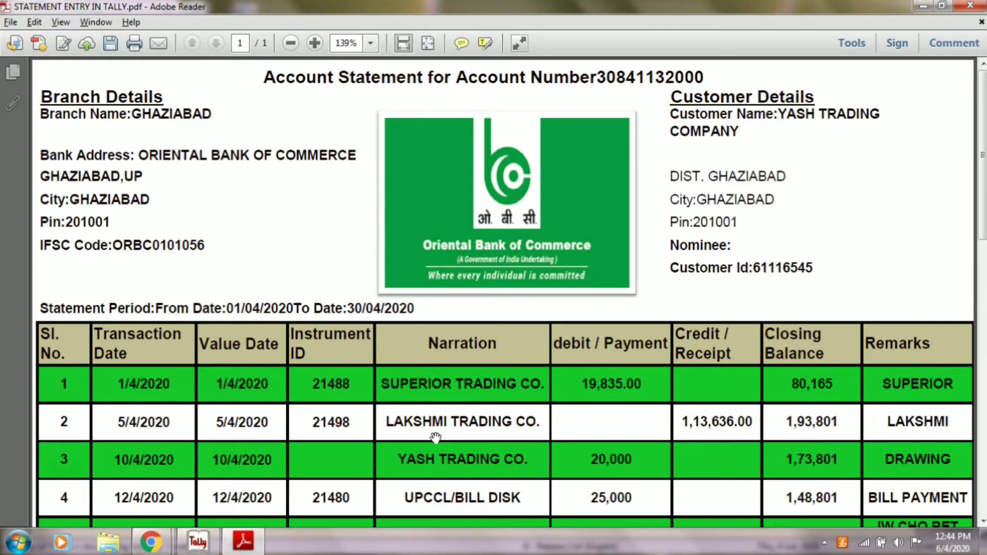
pyautogui.hotkey('alt', 'Tab')
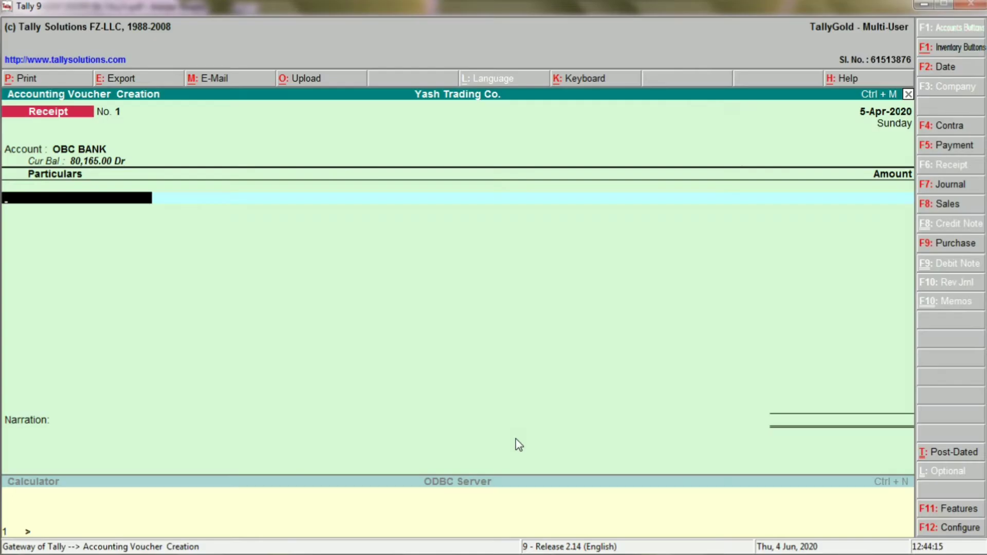
pyautogui.write('LAK')
pyautogui.press('Return')
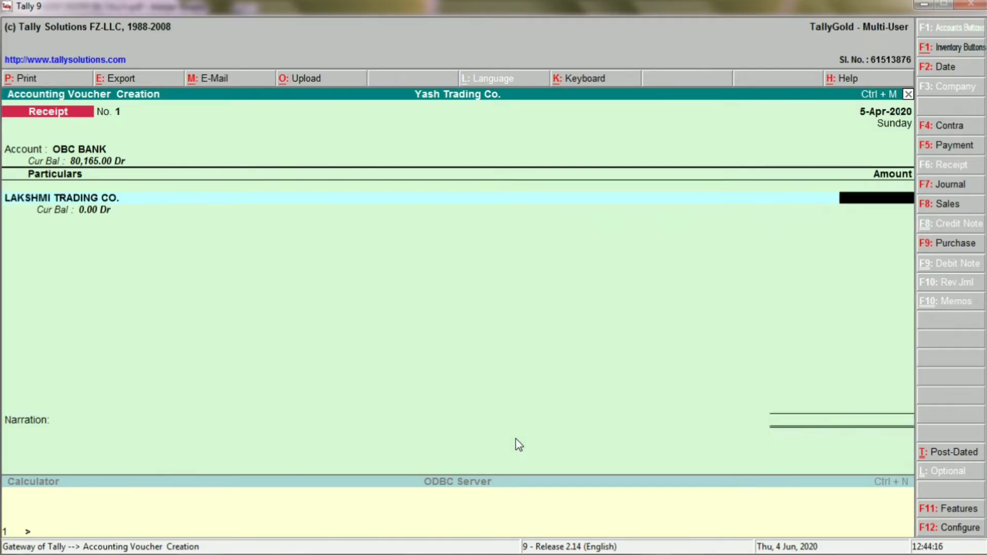
# Step: Enter 113636 as the LAKSHMI TRADING CO. receipt amount, checking it against the bank statement, and continue to the narration
pyautogui.hotkey('alt', 'Tab')
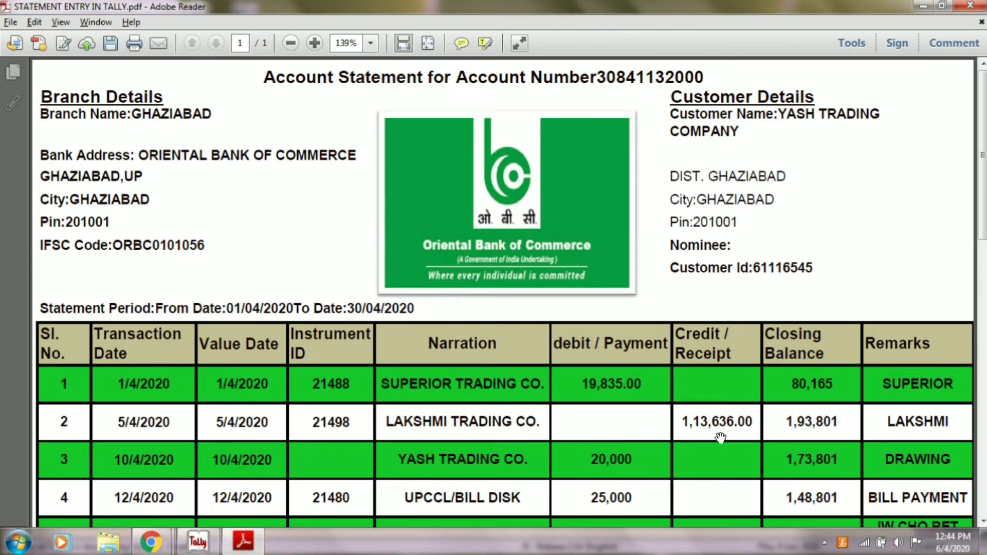
pyautogui.hotkey('alt', 'Tab')
pyautogui.write('113')
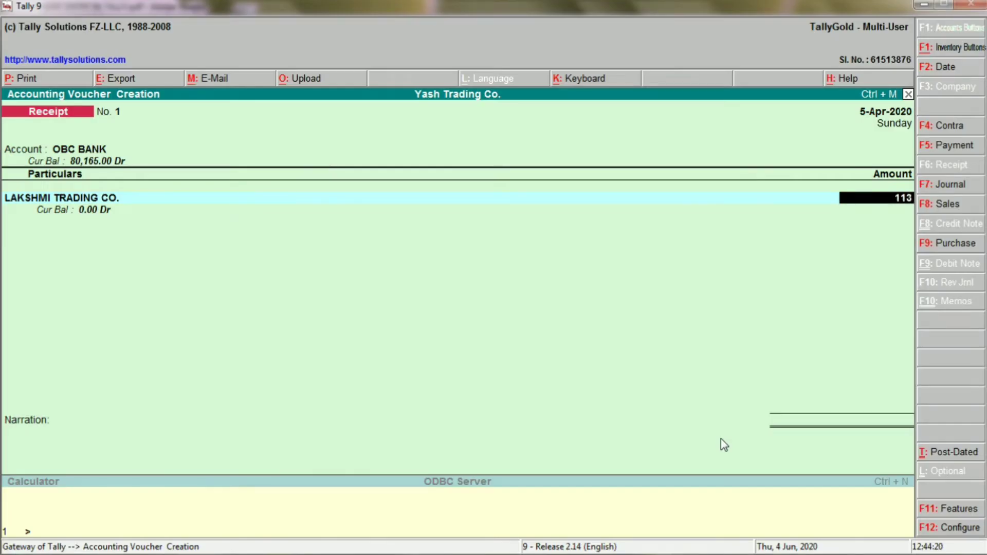
pyautogui.hotkey('alt', 'Tab')
pyautogui.hotkey('alt', 'Tab')
pyautogui.write('636')
pyautogui.hotkey('alt', 'Tab')
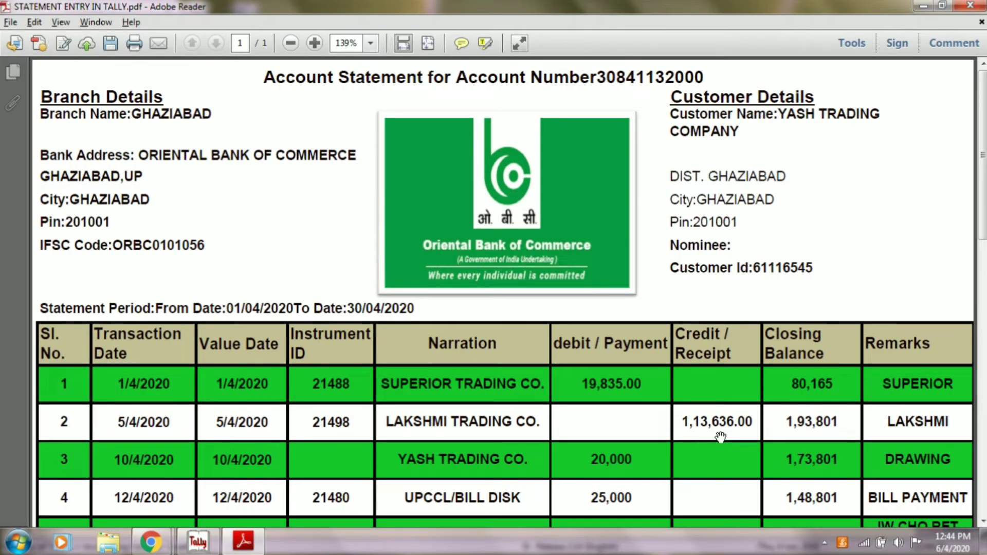
pyautogui.hotkey('alt', 'Tab')
pyautogui.press('Return')
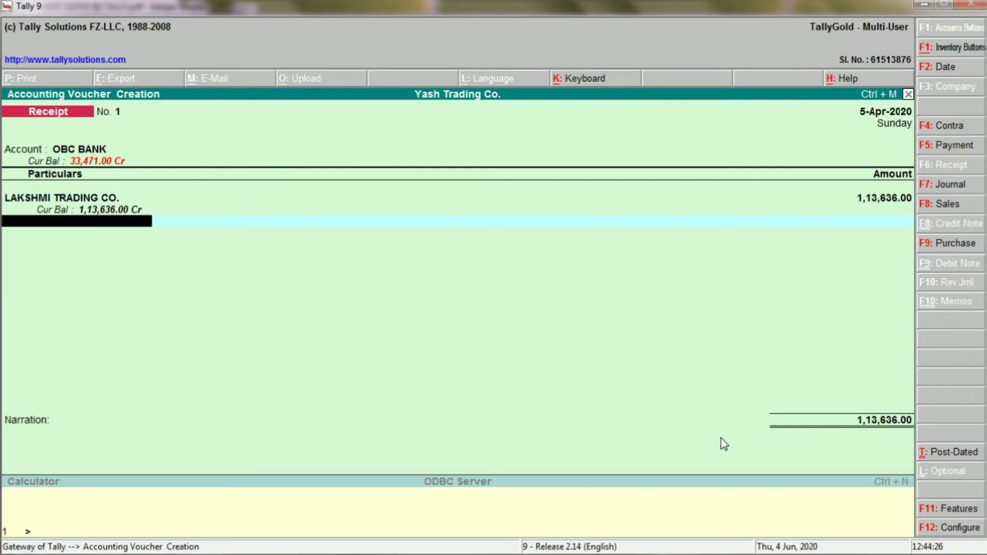
pyautogui.press('Return')
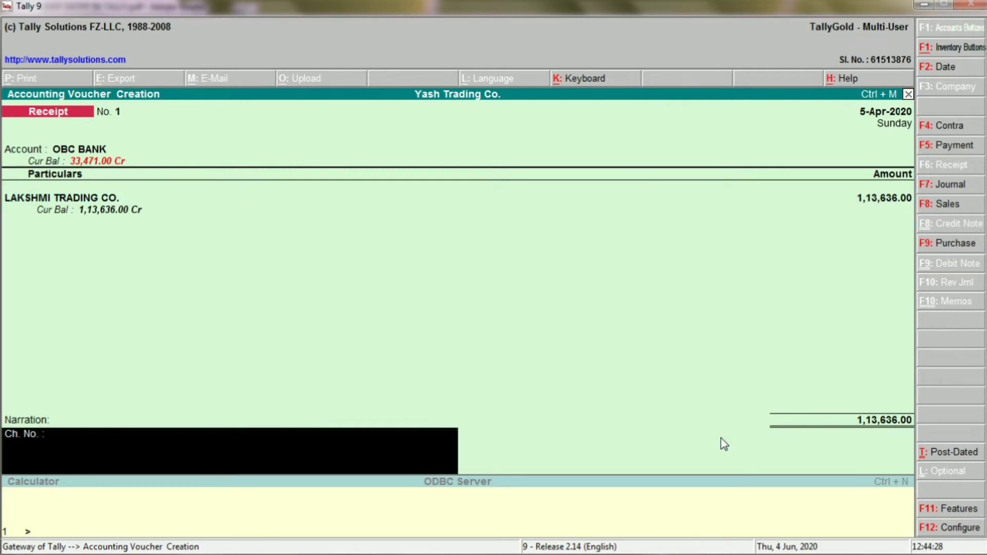
# Step: Return from the narration to the LAKSHMI TRADING CO. line and open its ledger for alteration
pyautogui.press('BackSpace')
pyautogui.press('BackSpace')
pyautogui.press('BackSpace')
pyautogui.press('BackSpace')
pyautogui.press('BackSpace')
pyautogui.press('BackSpace')
pyautogui.press('BackSpace')
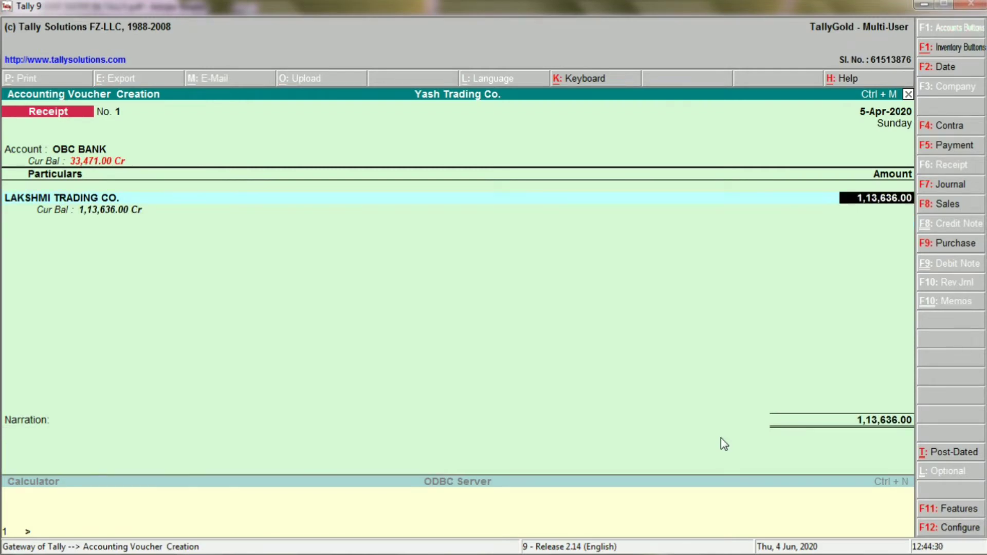
pyautogui.hotkey('ctrl', 'Return')
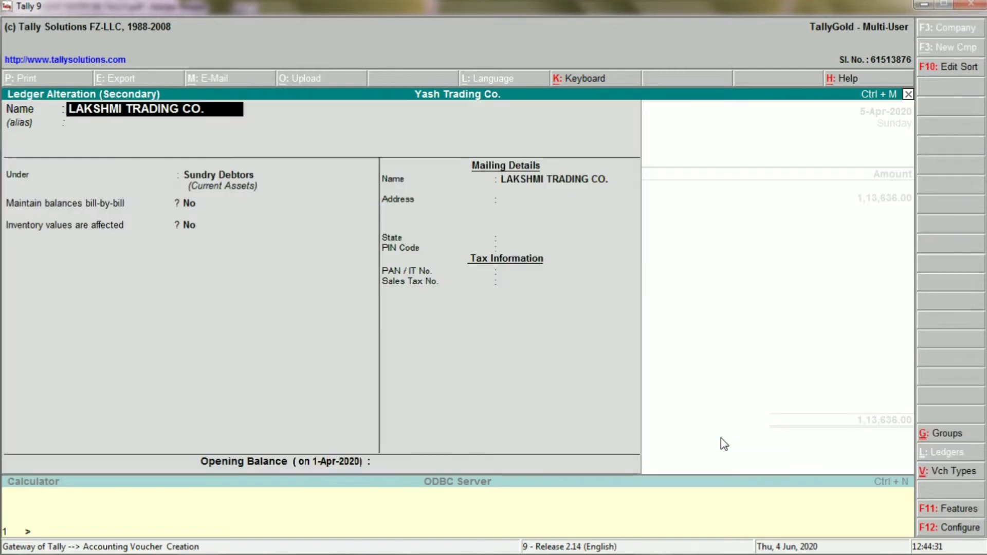
# Step: Go through the LAKSHMI TRADING CO. ledger, keeping it under Sundry Debtors with state Not Applicable, and accept it
pyautogui.press('Return')
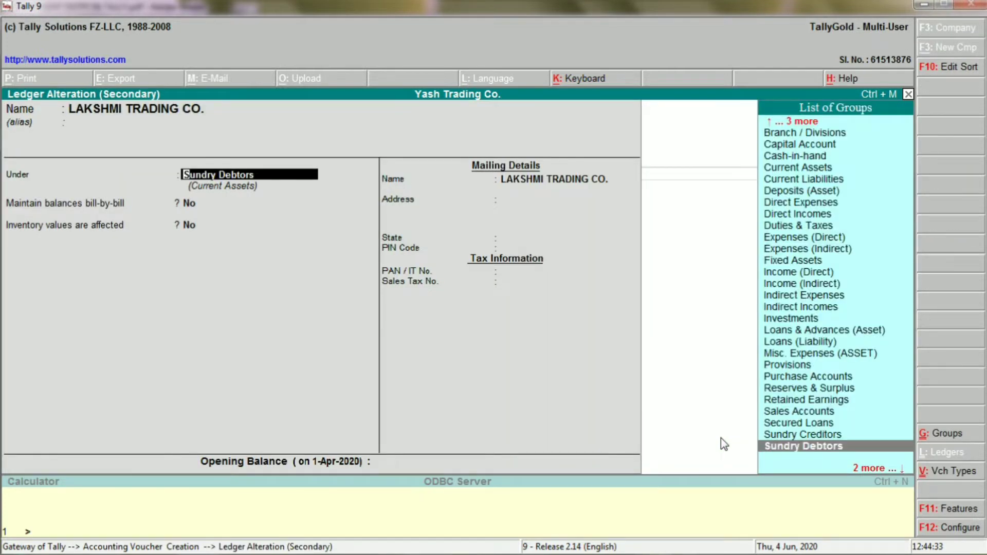
pyautogui.press('Return')
pyautogui.press('Return')
pyautogui.press('Return')
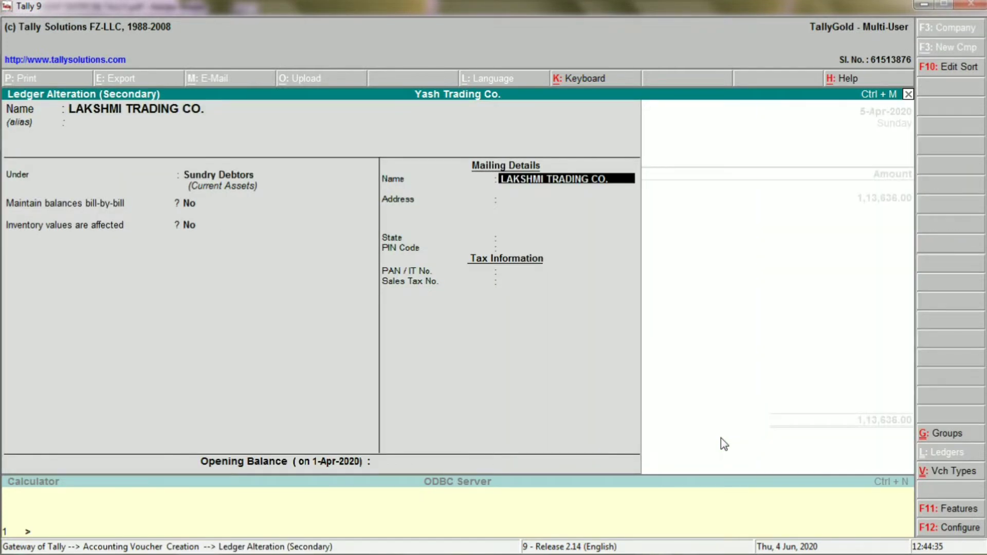
pyautogui.press('Return')
pyautogui.press('Return')
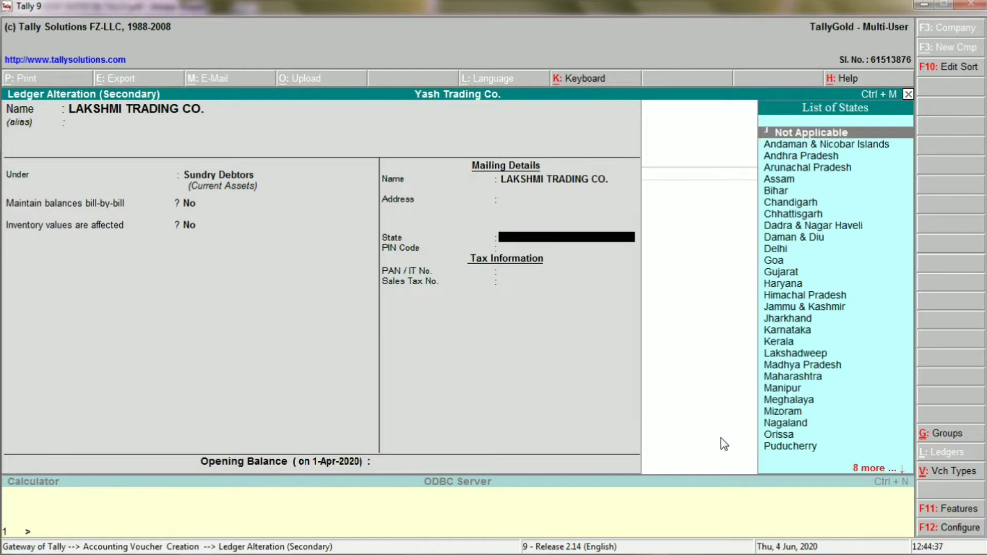
pyautogui.press('Return')
pyautogui.press('Return')
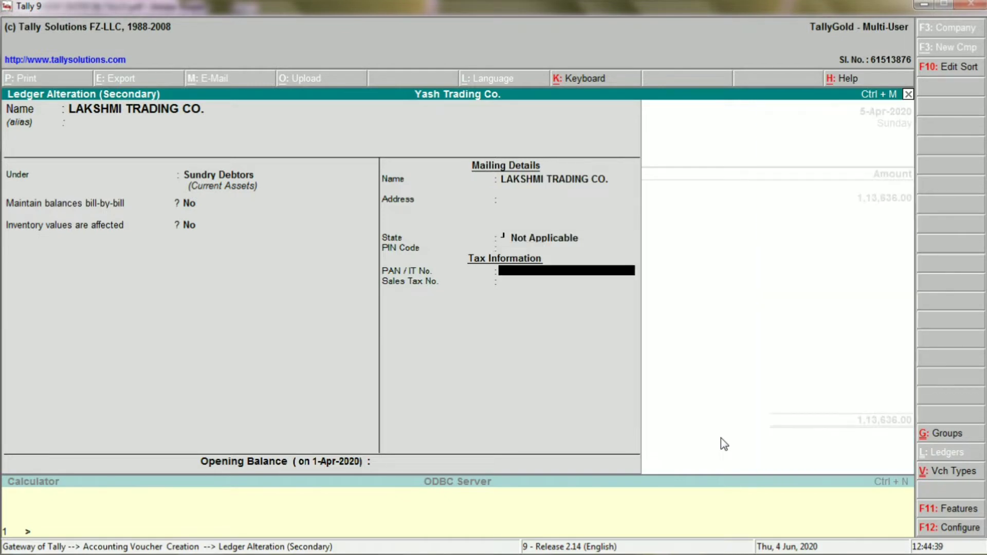
pyautogui.press('Return')
pyautogui.press('Return')
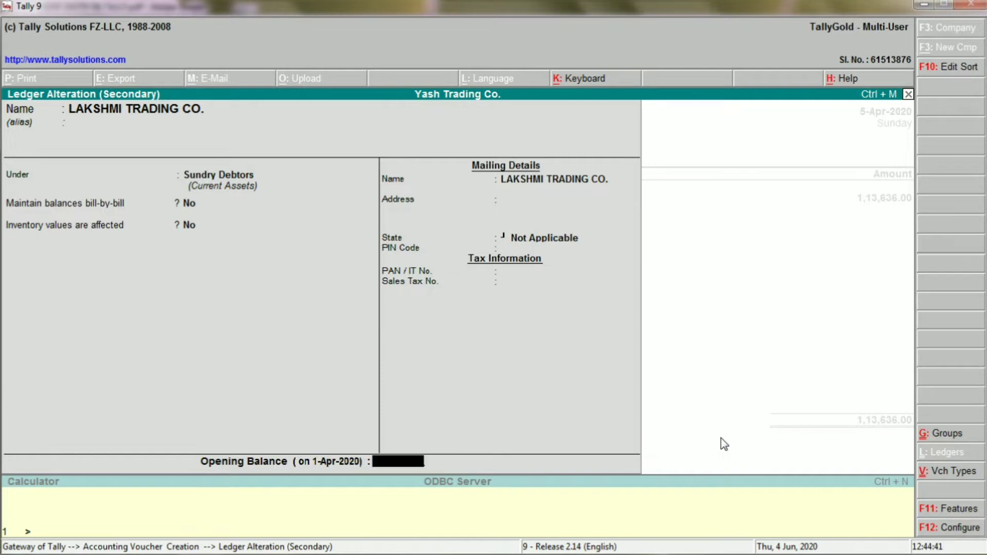
pyautogui.press('Return')
pyautogui.press('Return')
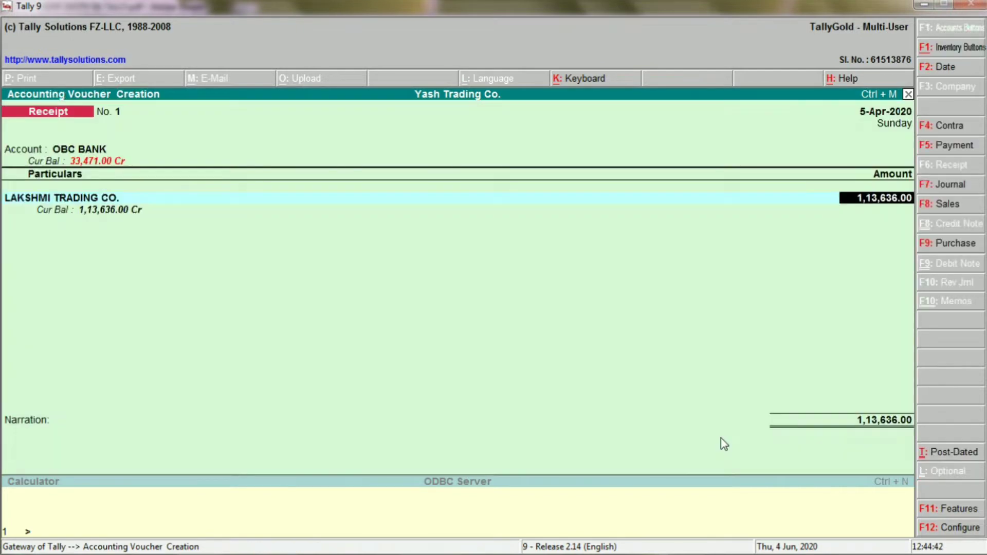
# Step: Finish the 1,13,636.00 receipt voucher with the cheque number left blank in the narration and save it
pyautogui.press('Return')
pyautogui.press('Return')
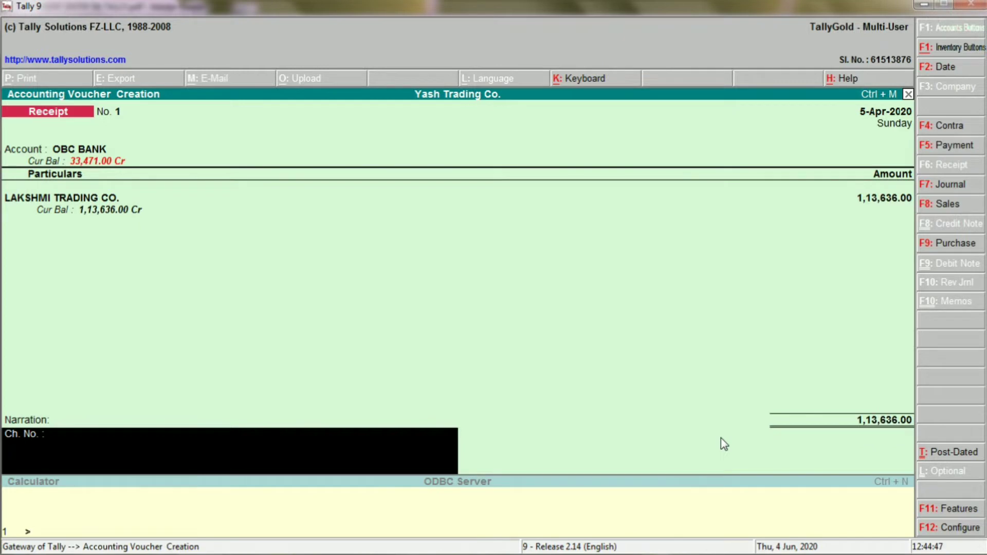
pyautogui.press('Return')
pyautogui.press('Return')
pyautogui.press('Return')
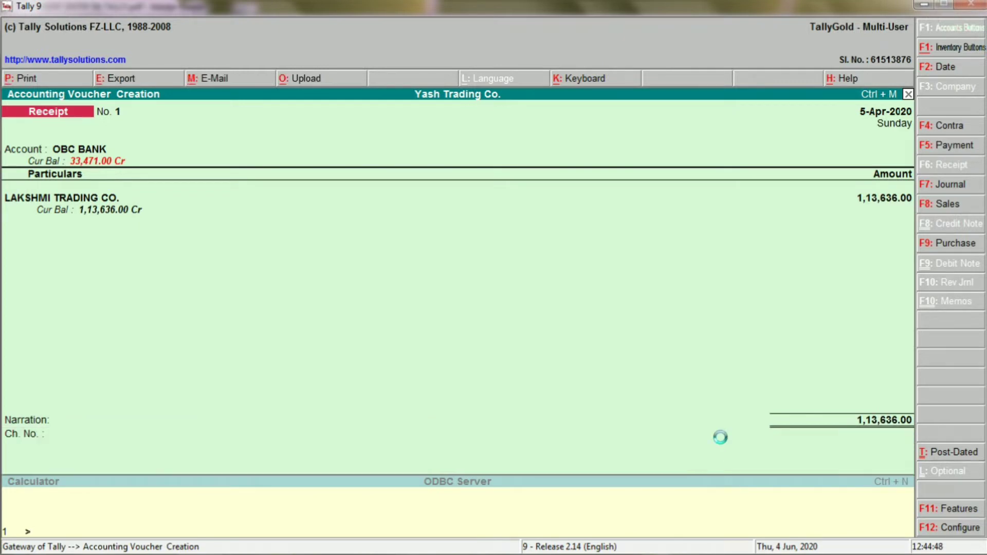
# Step: Examine the third transaction in the bank statement, comparing its narration with the account holder's name and looking over the following entries
pyautogui.hotkey('alt', 'Tab')
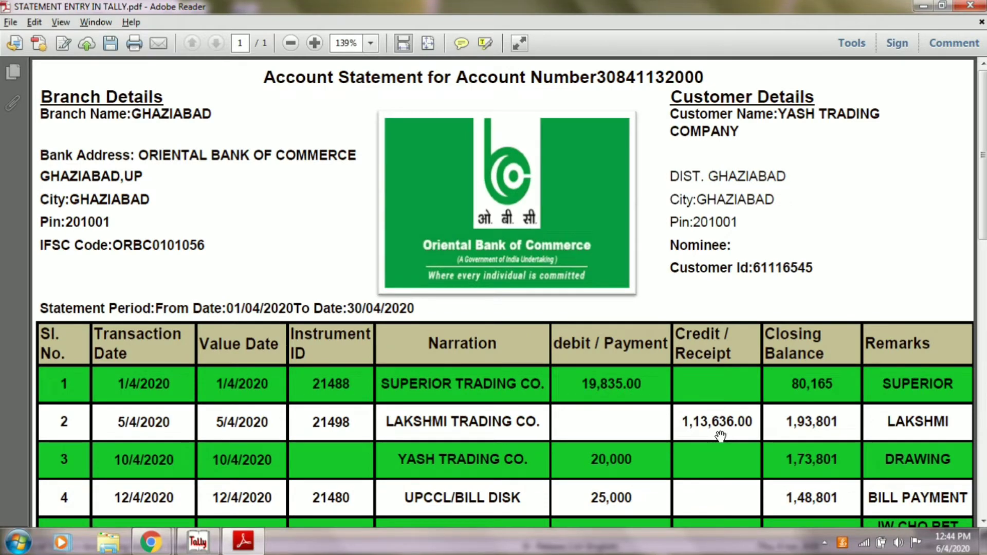
pyautogui.scroll(-5, 720, 436)
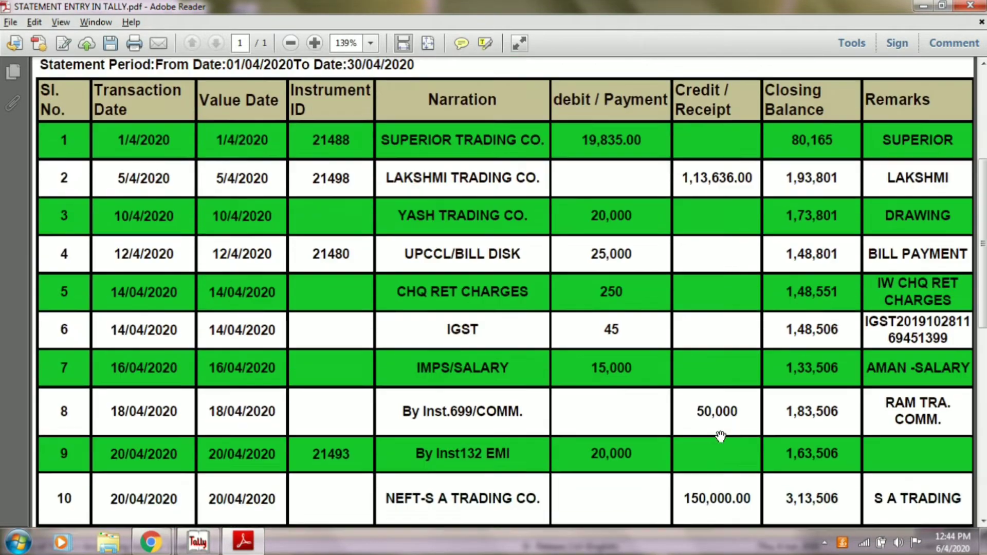
pyautogui.scroll(-2, 720, 436)
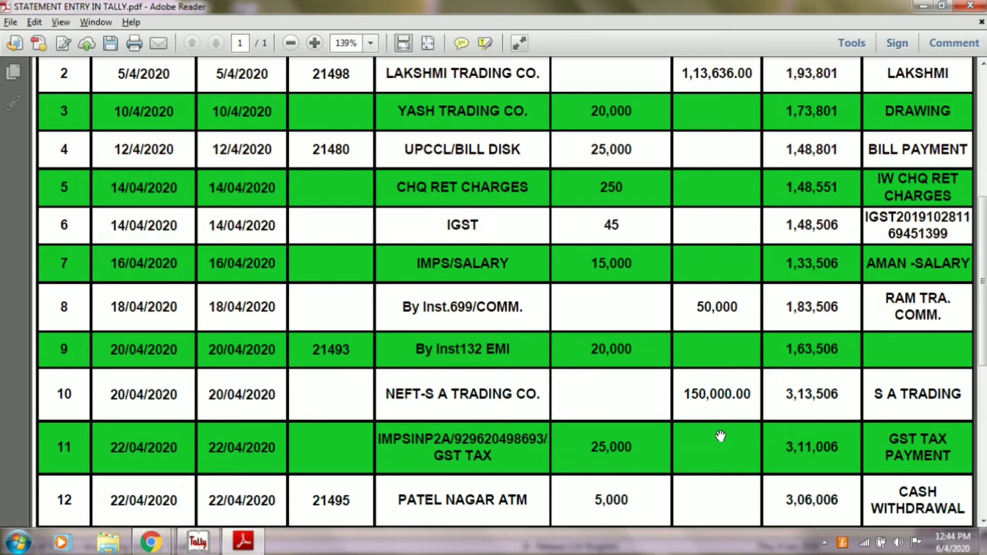
pyautogui.scroll(-1, 720, 436)
pyautogui.scroll(1, 720, 436)
pyautogui.scroll(-1, 720, 436)
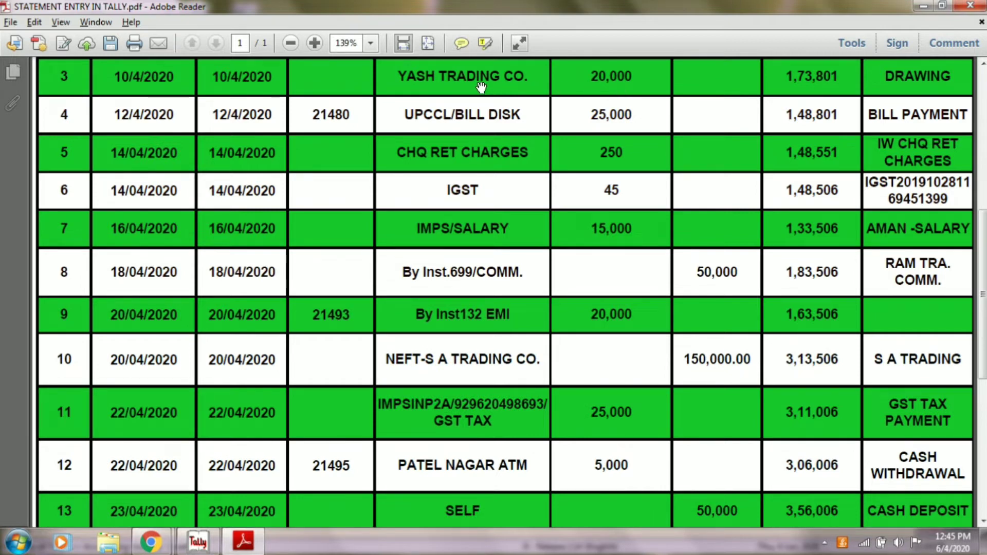
pyautogui.scroll(10, 483, 86)
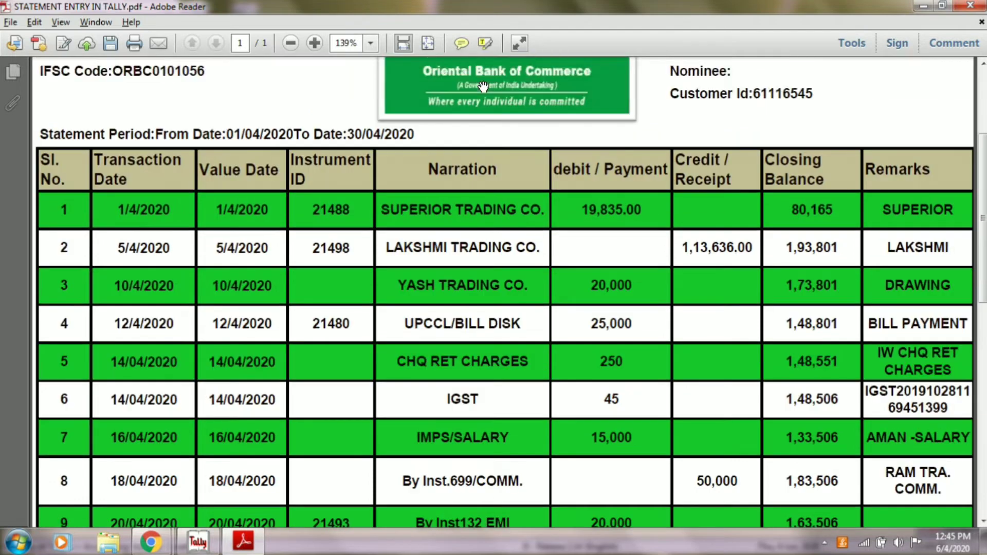
pyautogui.scroll(2, 483, 86)
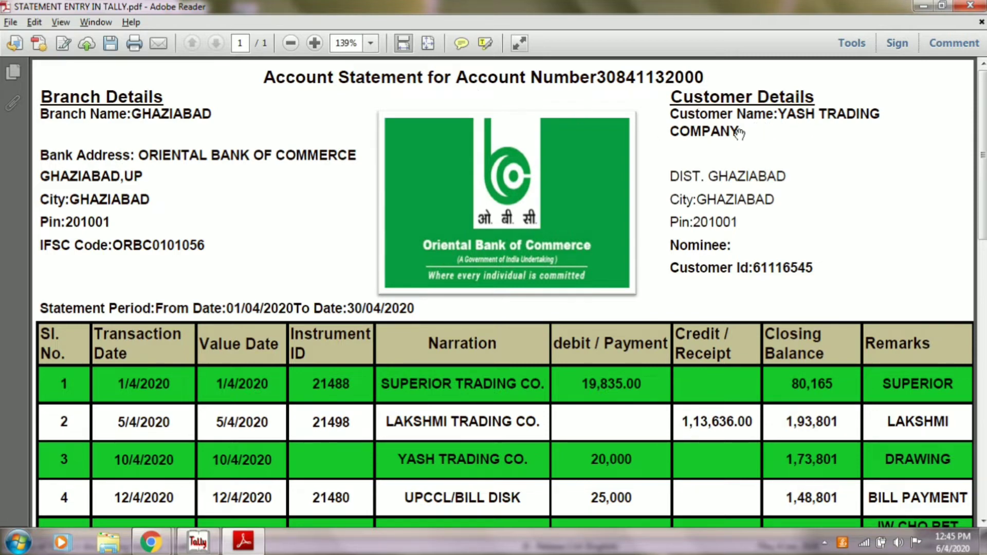
pyautogui.scroll(-3, 681, 186)
pyautogui.scroll(-5, 681, 186)
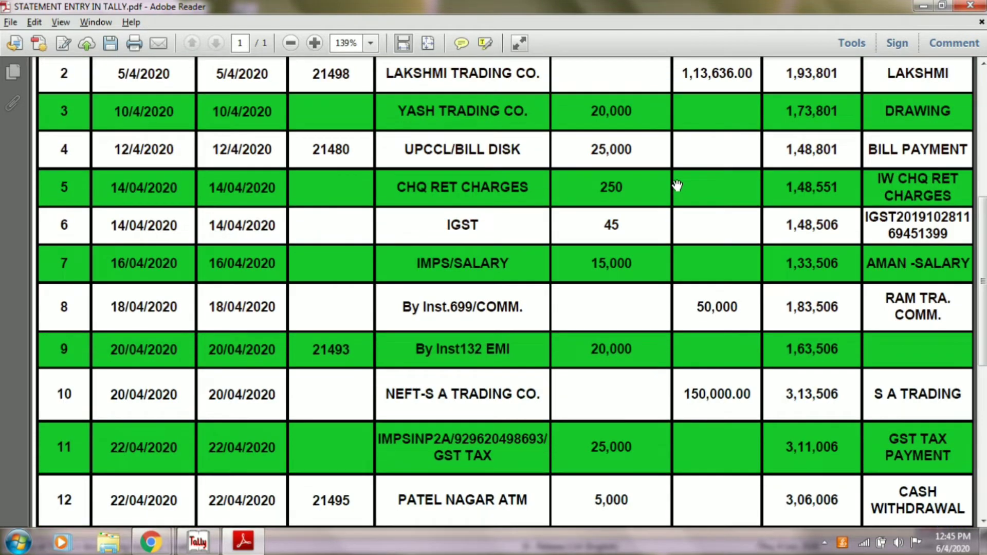
pyautogui.scroll(-1, 677, 185)
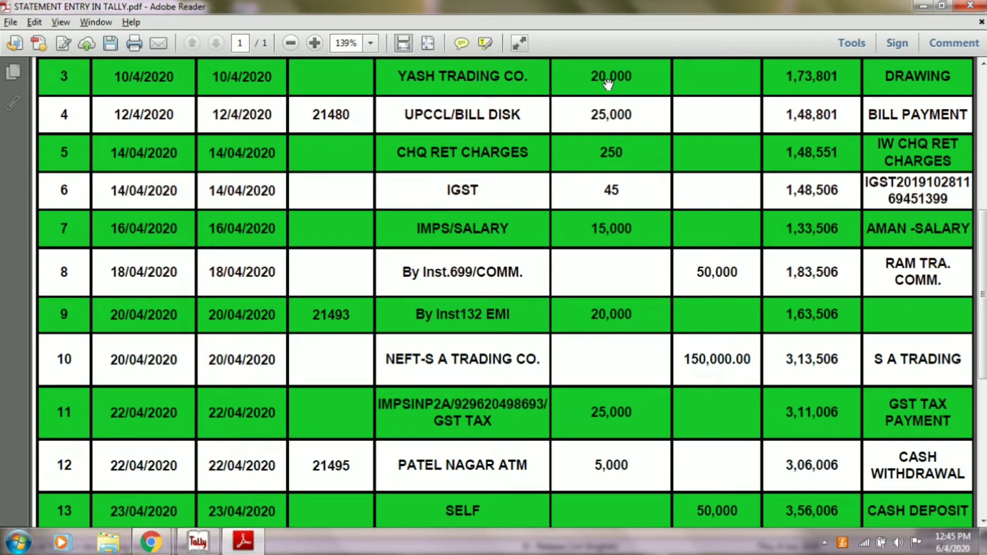
# Step: Recheck the third transaction in the bank statement and set the new voucher's date to 10.4.2020
pyautogui.hotkey('alt', 'Tab')
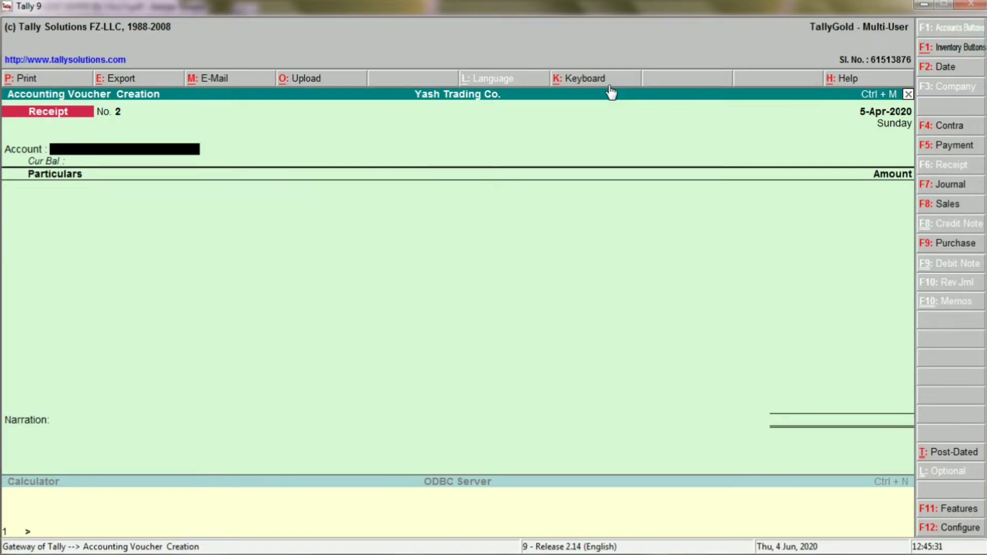
pyautogui.hotkey('alt', 'Tab')
pyautogui.hotkey('alt', 'Tab')
pyautogui.hotkey('alt', 'Tab')
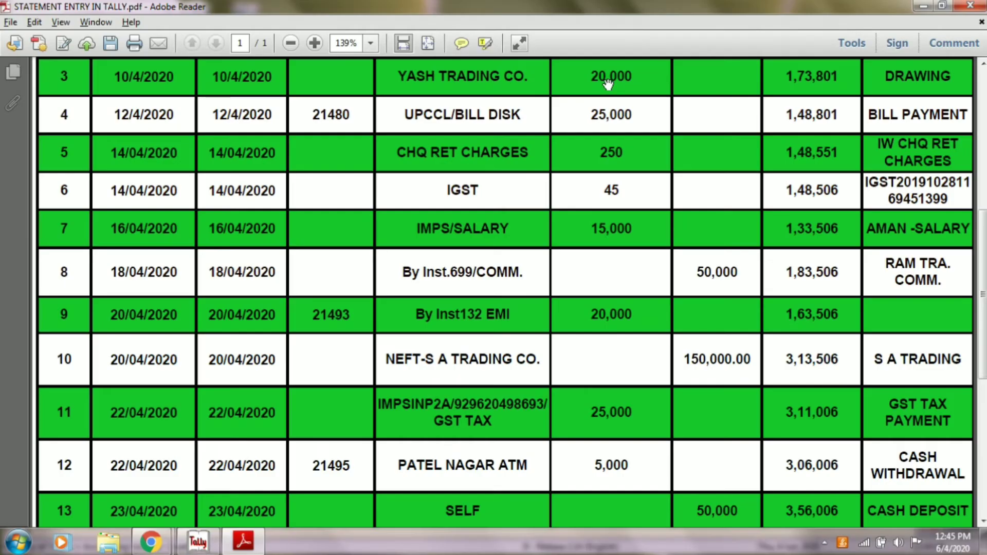
pyautogui.hotkey('alt', 'Tab')
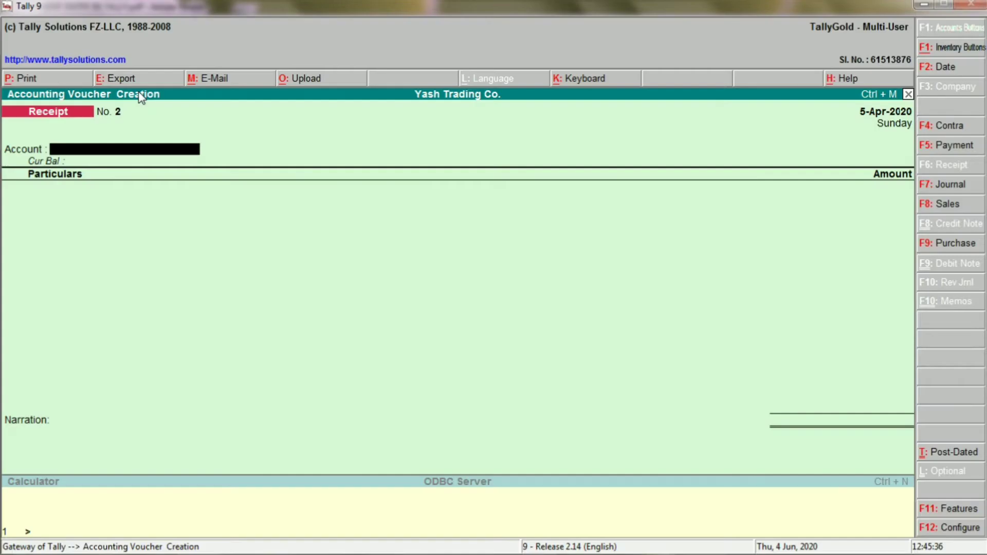
pyautogui.press('F2')
pyautogui.write('10')
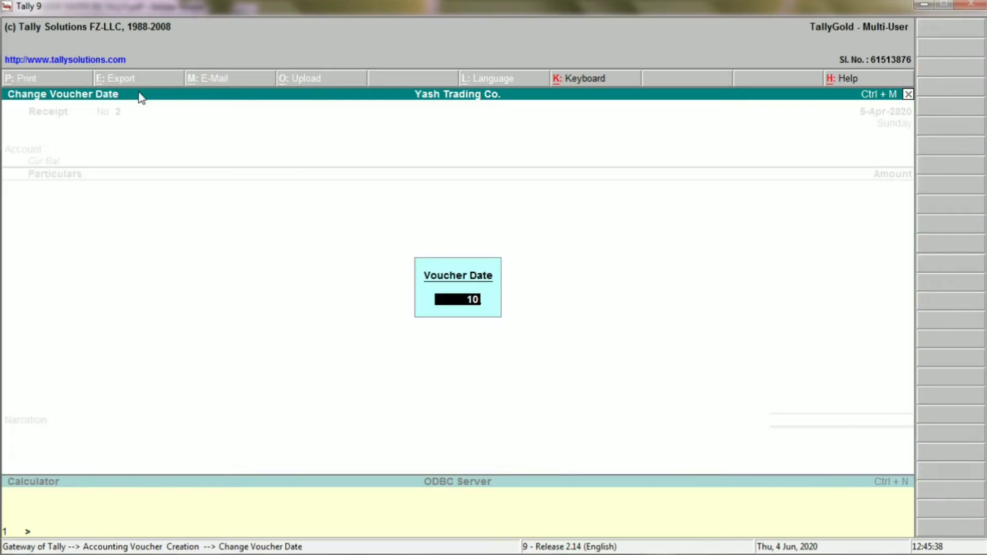
pyautogui.write('.4.2020')
pyautogui.press('Return')
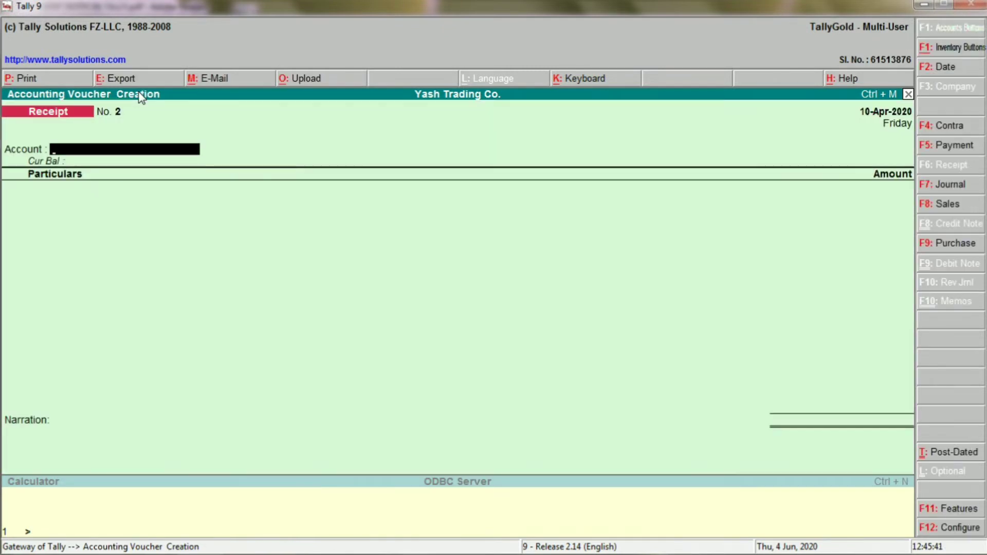
# Step: Change the voucher type to Payment and select OBC BANK as its account
pyautogui.click(943, 148)
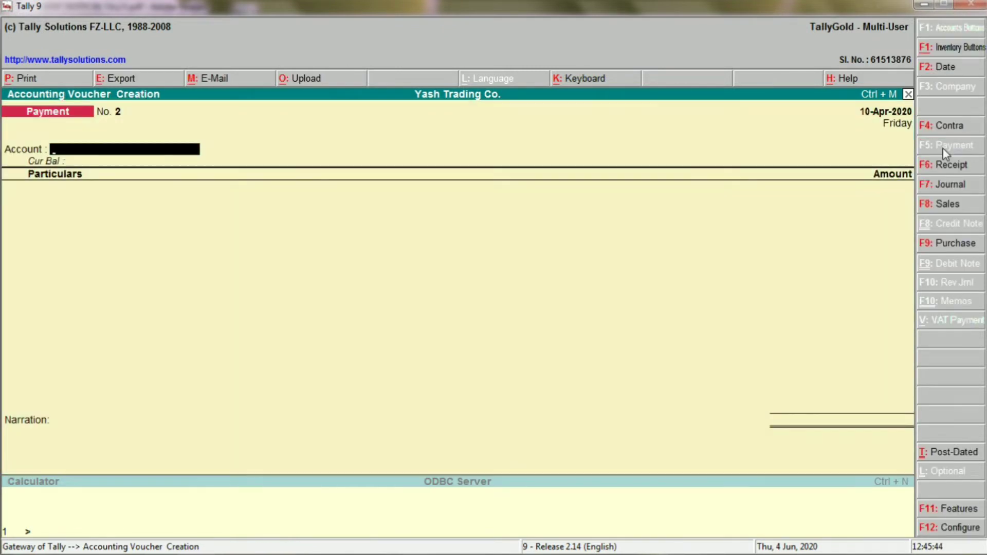
pyautogui.write('OBC')
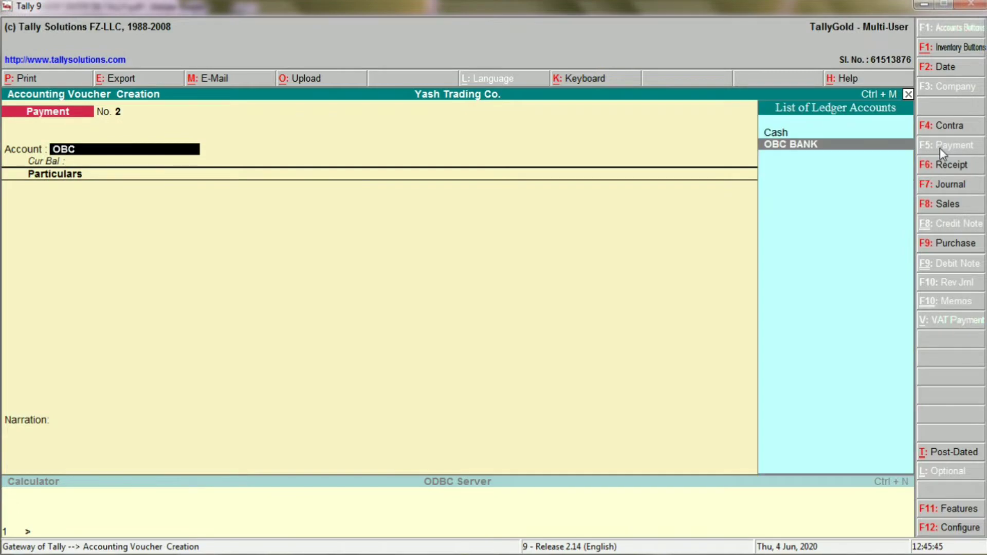
pyautogui.press('Return')
# Step: Enter YASH -CAPITAL A/C as the particulars with an amount of 20000, taken from the third bank statement entry
pyautogui.hotkey('alt', 'Tab')
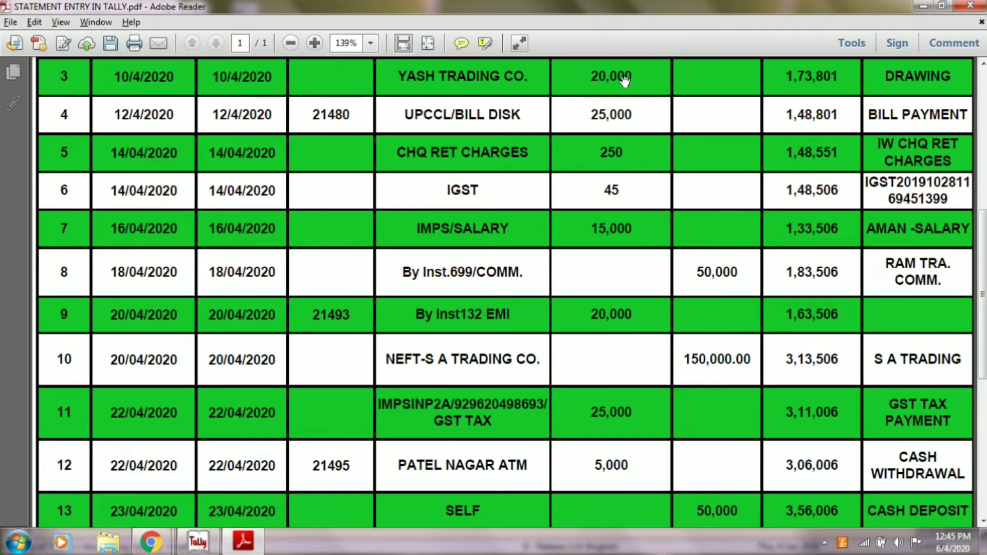
pyautogui.hotkey('alt', 'Tab')
pyautogui.write('YASH')
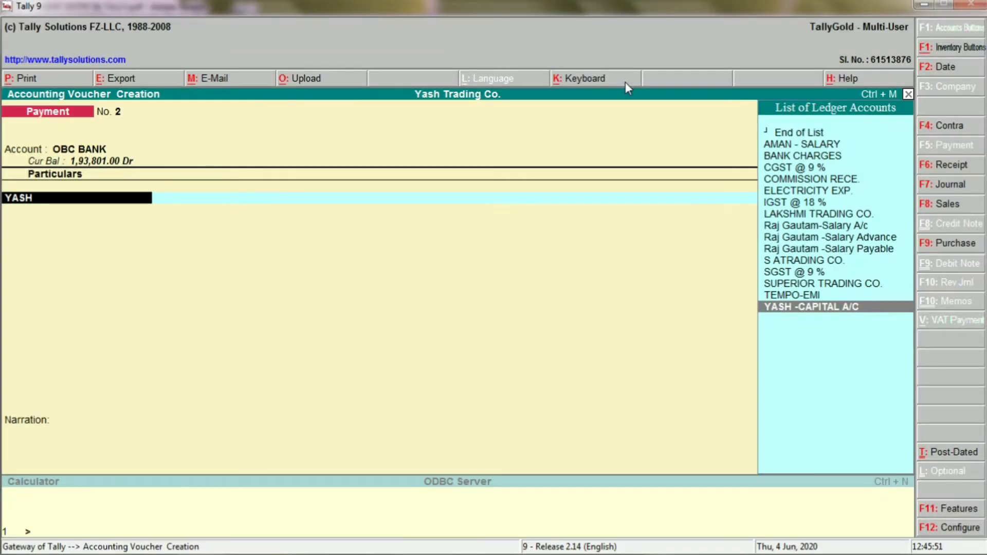
pyautogui.press('Return')
pyautogui.hotkey('alt', 'Tab')
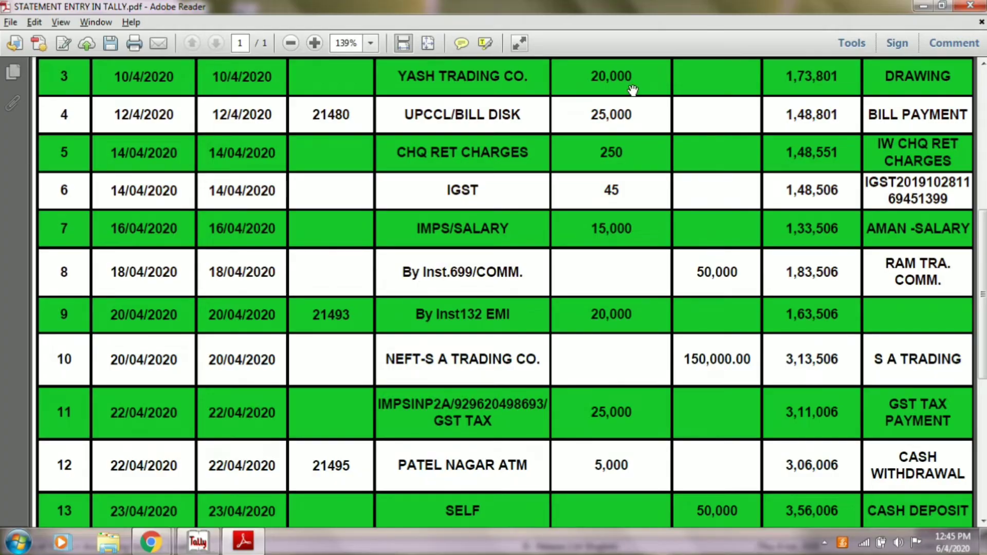
pyautogui.hotkey('alt', 'Tab')
pyautogui.write('20000')
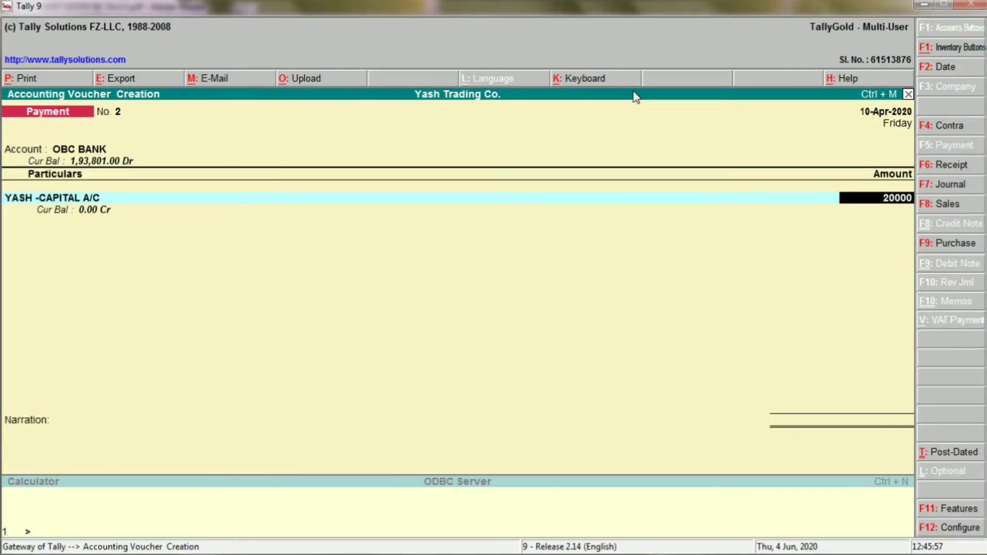
pyautogui.press('Return')
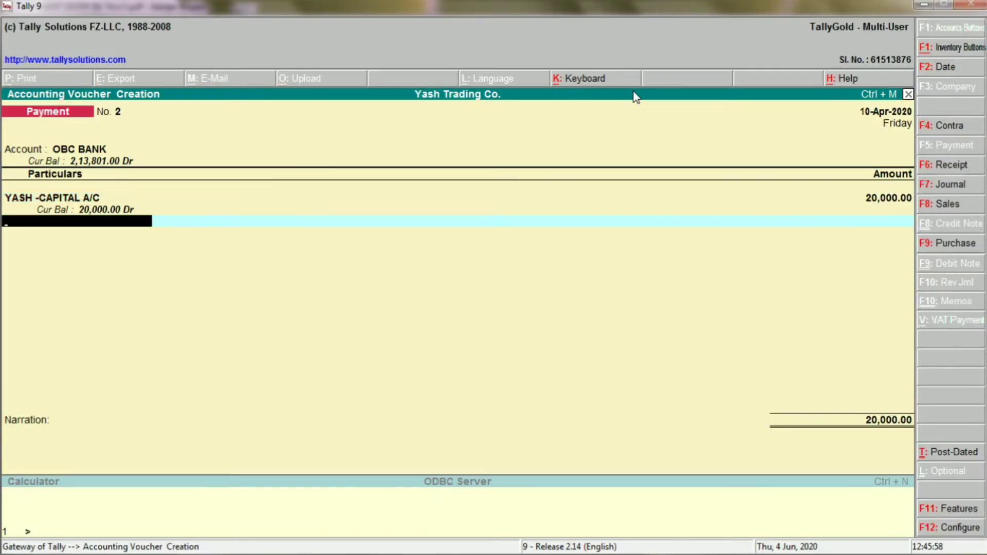
# Step: Go through the YASH -CAPITAL A/C ledger, keeping it under Capital Account with state Not Applicable, and accept it
pyautogui.press('BackSpace')
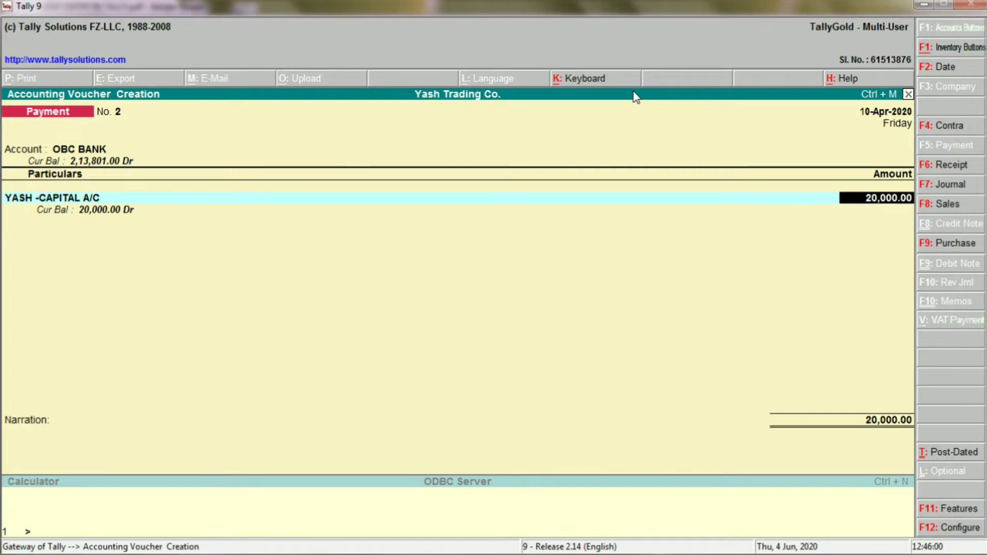
pyautogui.press('BackSpace')
pyautogui.hotkey('ctrl', 'Return')
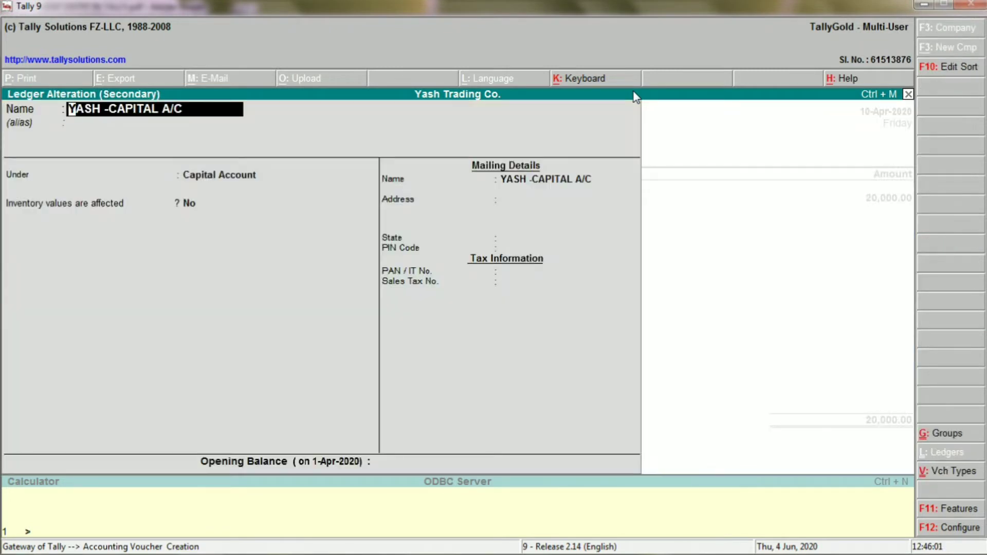
pyautogui.press('Return')
pyautogui.press('Return')
pyautogui.press('Return')
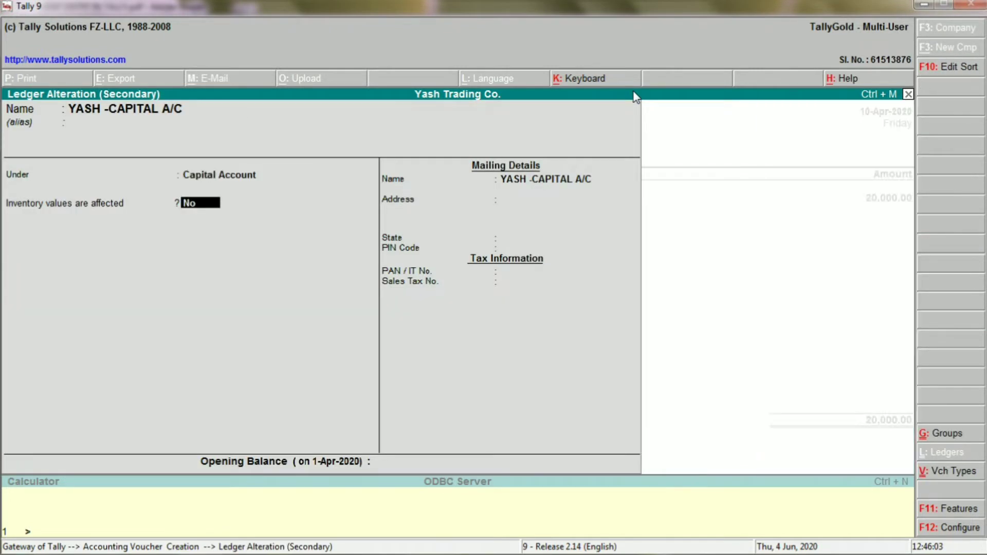
pyautogui.press('Return')
pyautogui.press('Return')
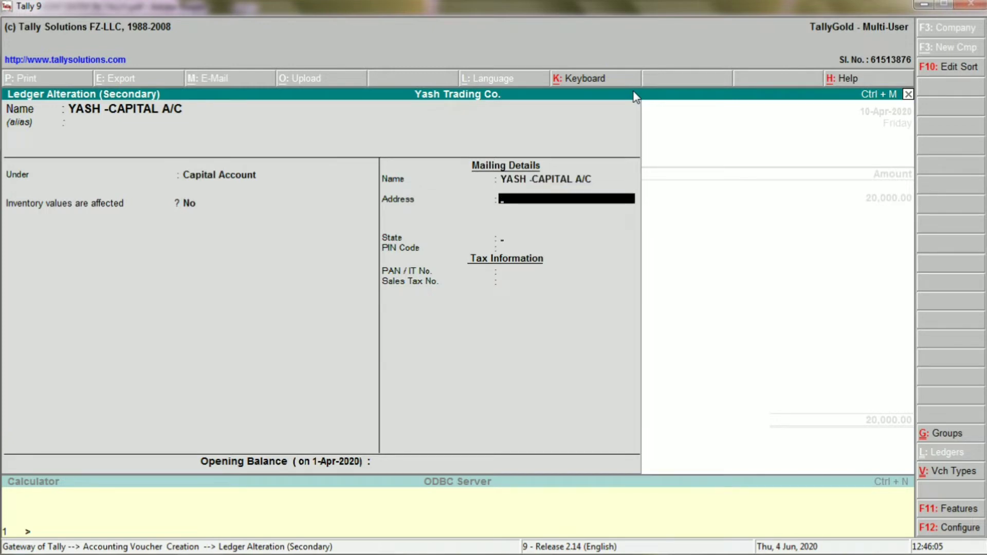
pyautogui.press('Return')
pyautogui.press('Return')
pyautogui.press('Return')
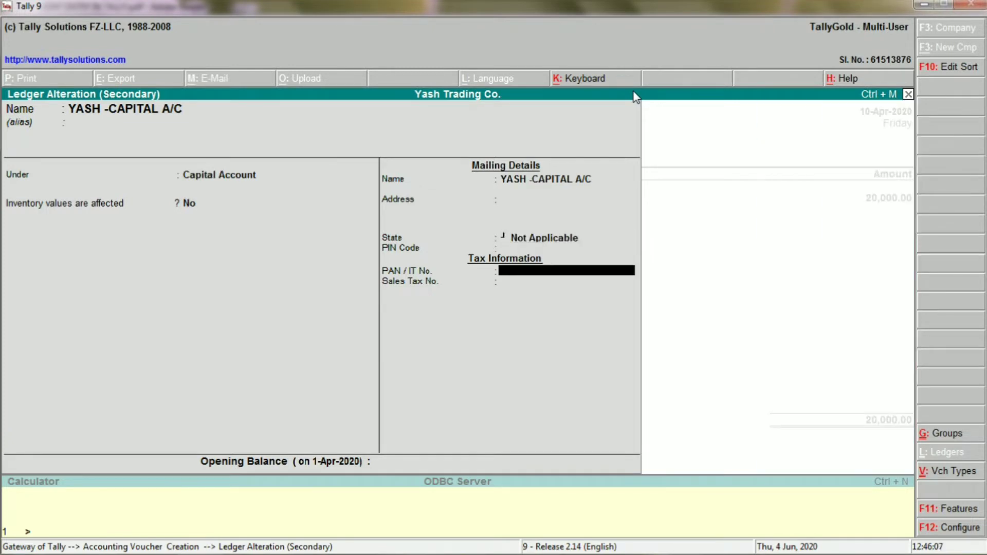
pyautogui.press('Return')
pyautogui.press('Return')
pyautogui.press('Return')
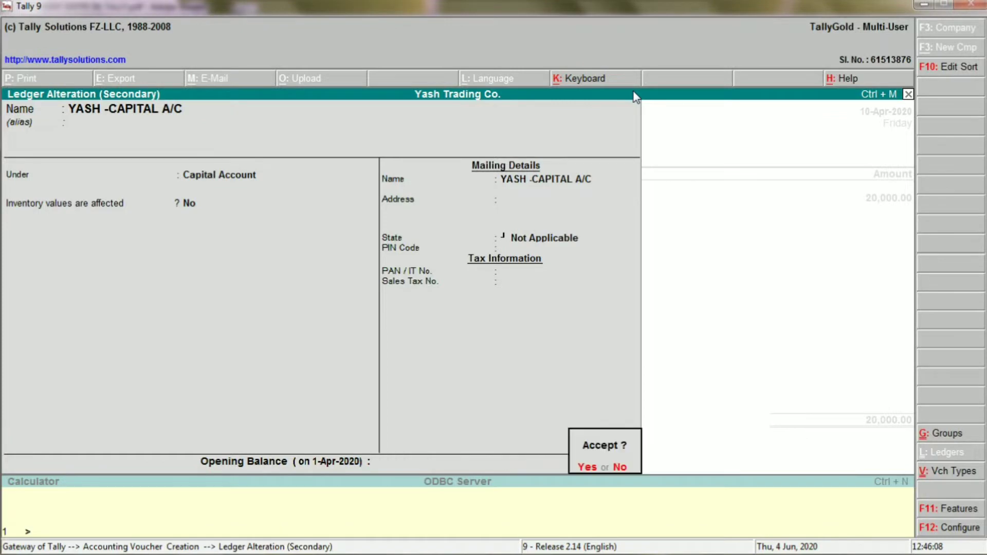
pyautogui.press('Return')
# Step: Finish the 20,000.00 payment voucher with the cheque number left blank in the narration and save it
pyautogui.press('Return')
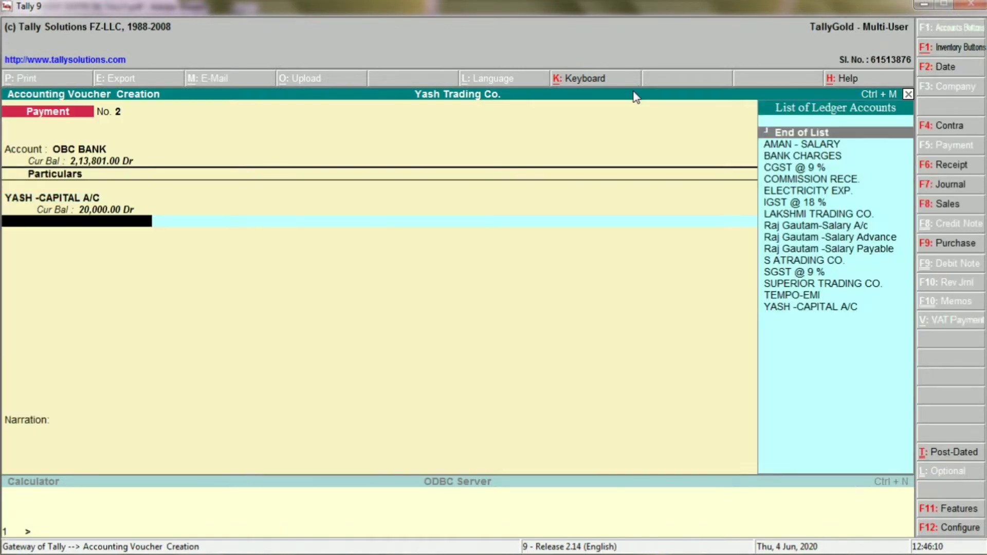
pyautogui.press('Return')
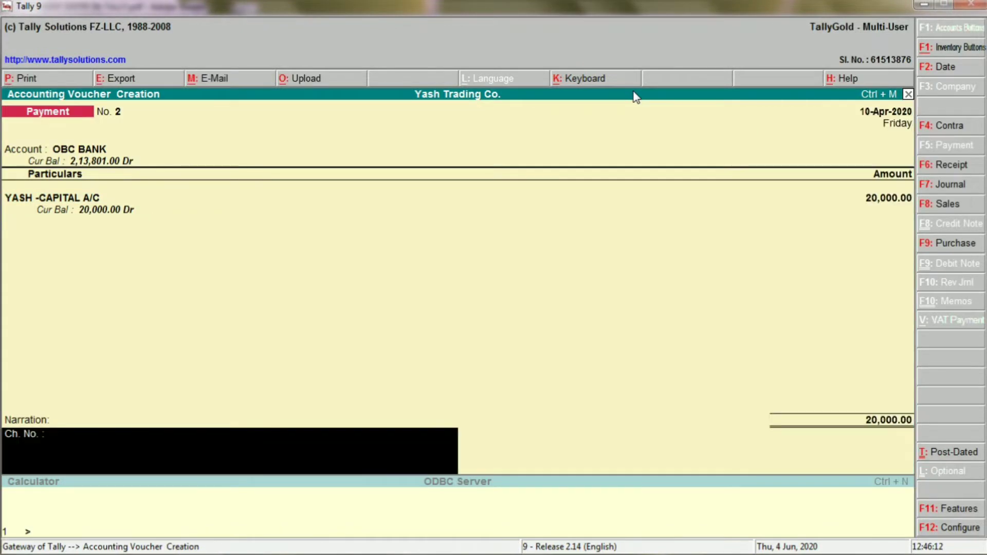
pyautogui.press('Return')
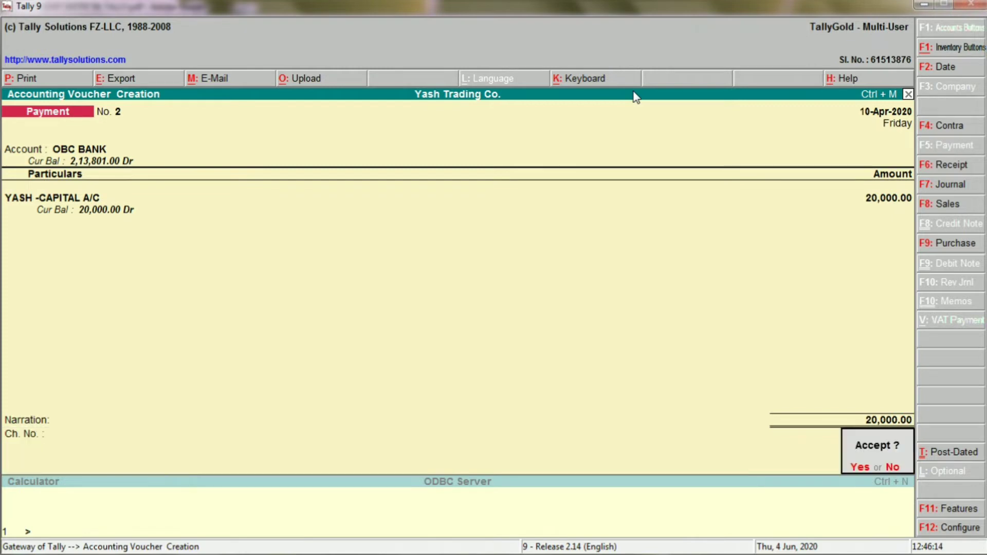
pyautogui.press('Return')
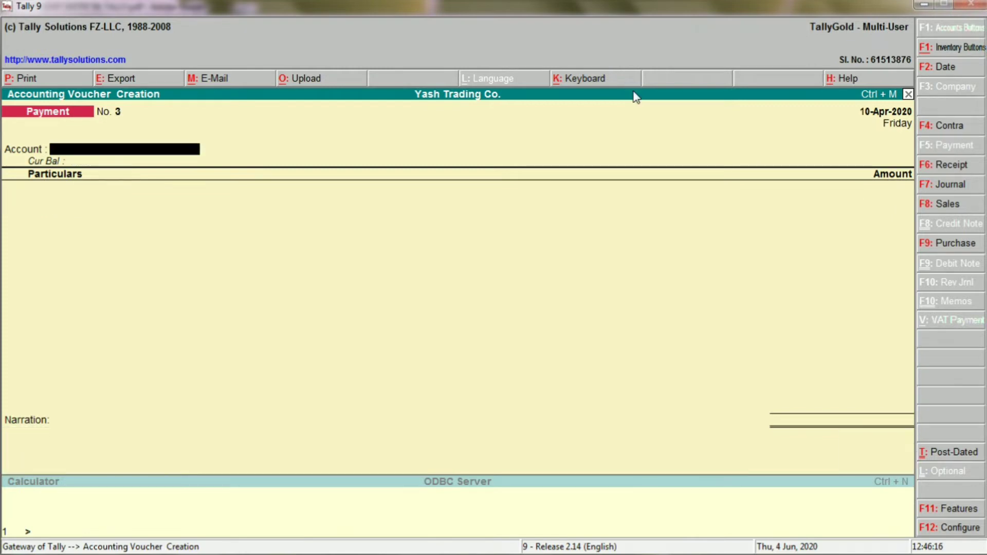
# Step: Look up the fourth transaction in the bank statement and set the new payment voucher's date to 12.4
pyautogui.hotkey('alt', 'Tab')
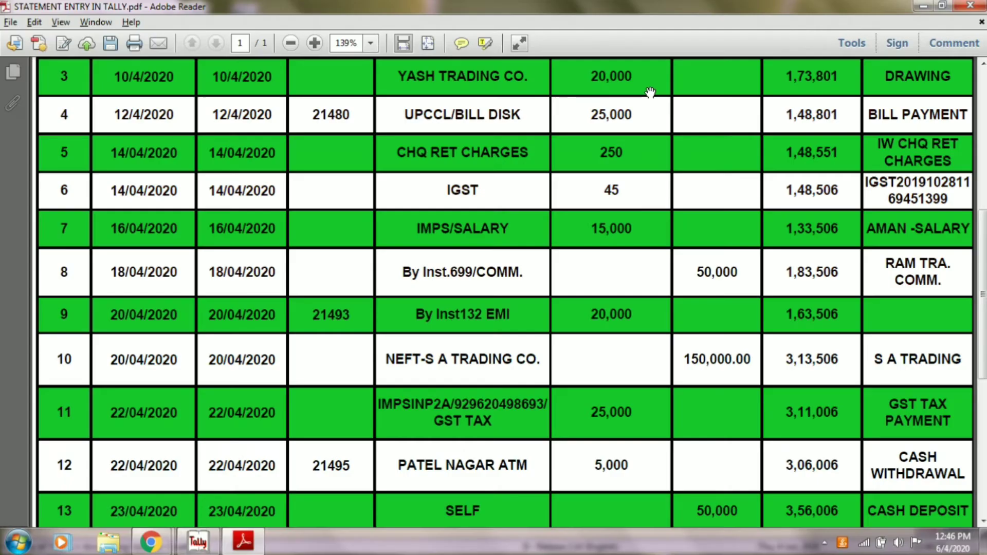
pyautogui.scroll(-1, 651, 92)
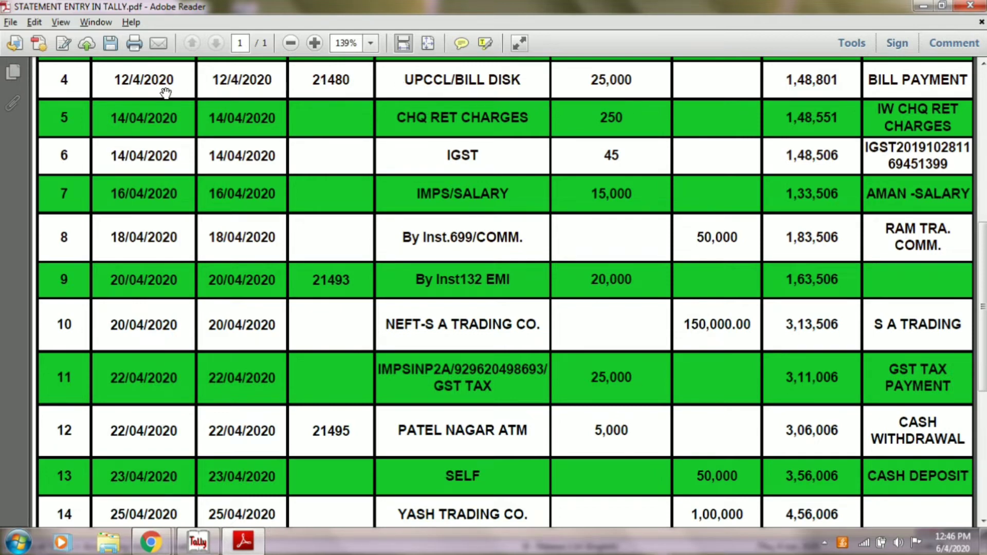
pyautogui.hotkey('alt', 'Tab')
pyautogui.press('F2')
pyautogui.write('12.4')
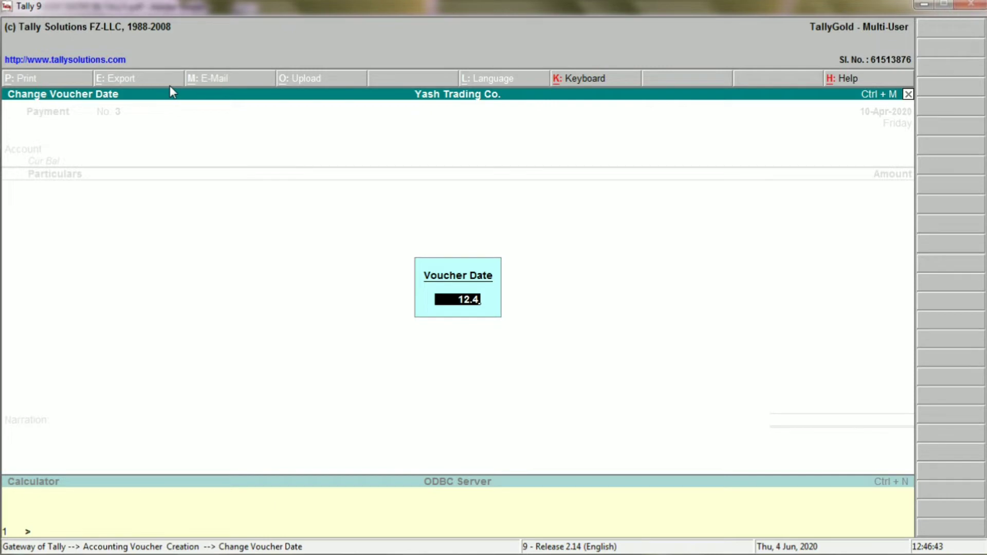
pyautogui.press('Return')
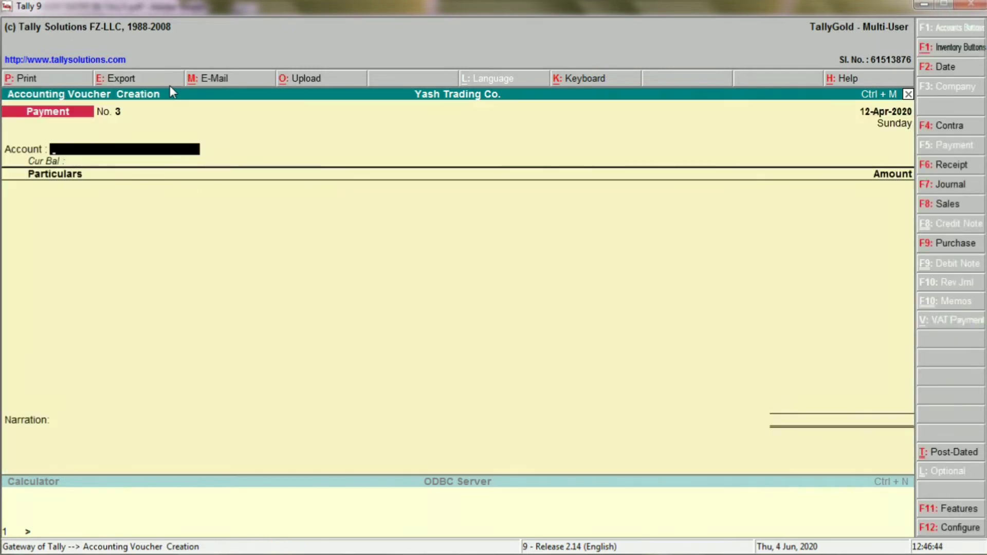
# Step: Recheck the fourth statement entry and select OBC BANK as the account of the 12-Apr-2020 payment voucher
pyautogui.hotkey('alt', 'Tab')
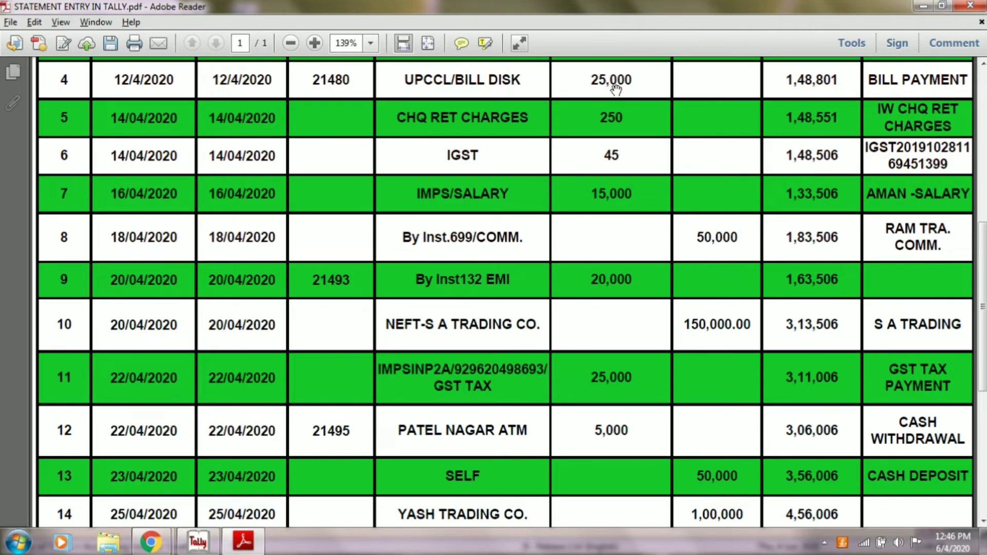
pyautogui.hotkey('alt', 'Tab')
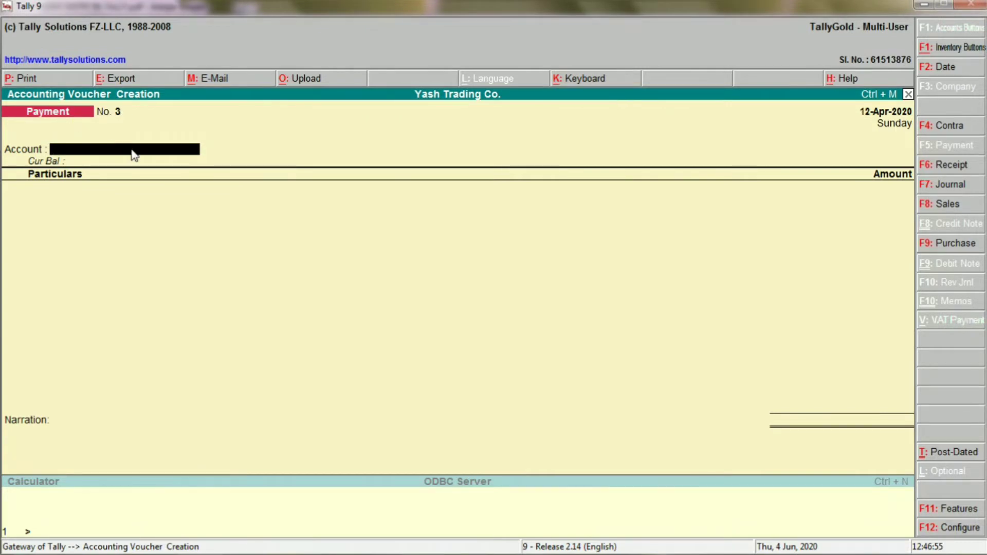
pyautogui.write('OBC')
pyautogui.press('Return')
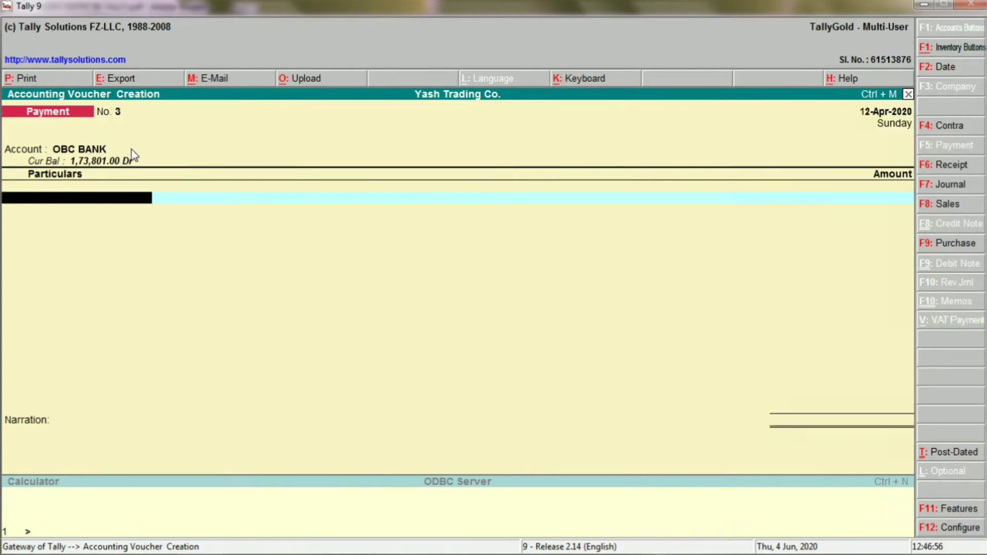
# Step: Enter ELECTRICITY EXP. as the particulars with an amount of 25000, taken from the UPCCL/BILL DISK statement entry
pyautogui.hotkey('alt', 'Tab')
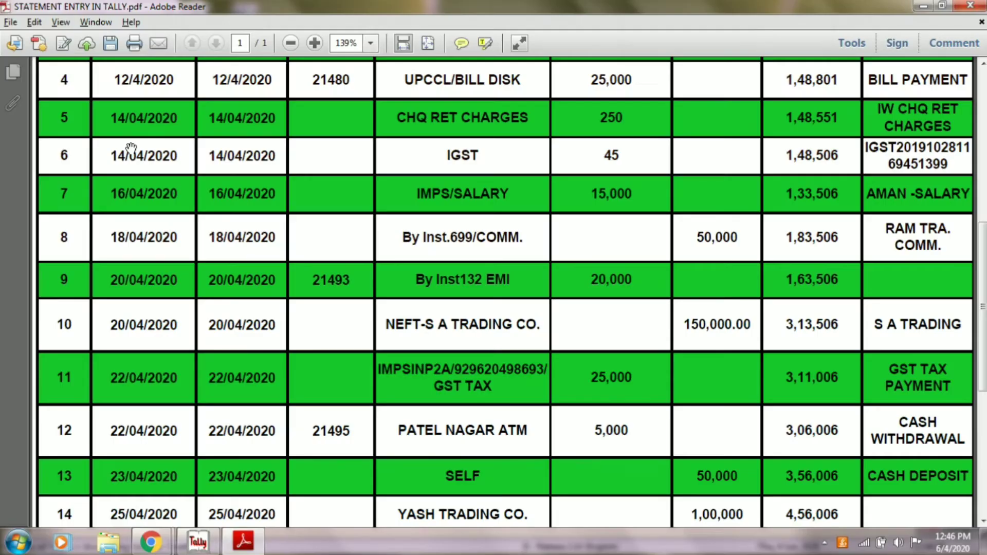
pyautogui.hotkey('alt', 'Tab')
pyautogui.write('ELE')
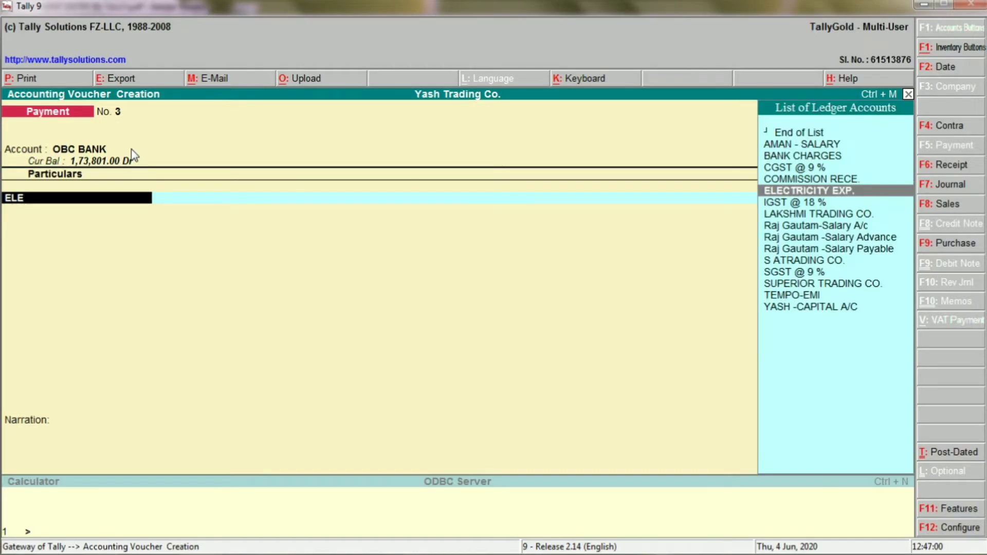
pyautogui.press('Return')
pyautogui.hotkey('alt', 'Tab')
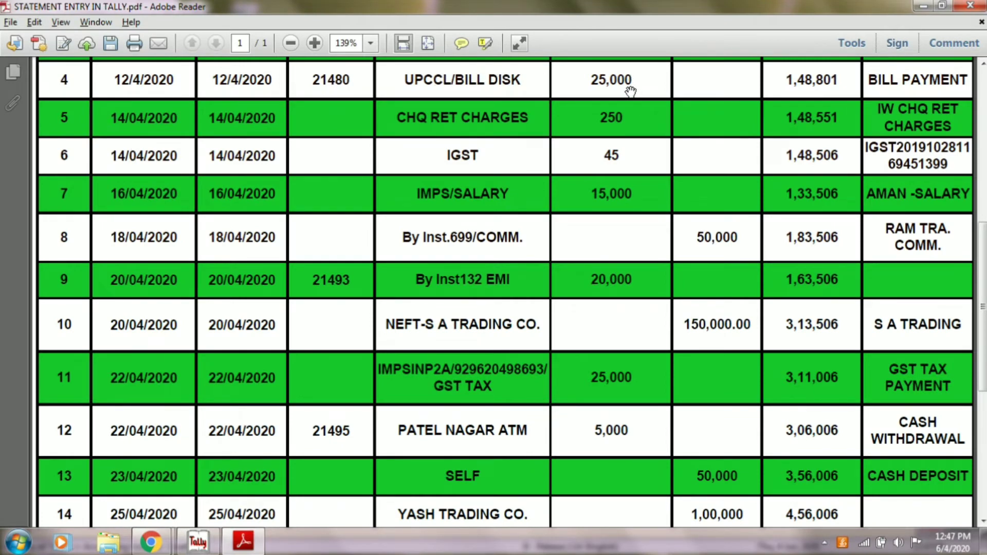
pyautogui.hotkey('alt', 'Tab')
pyautogui.write('25000')
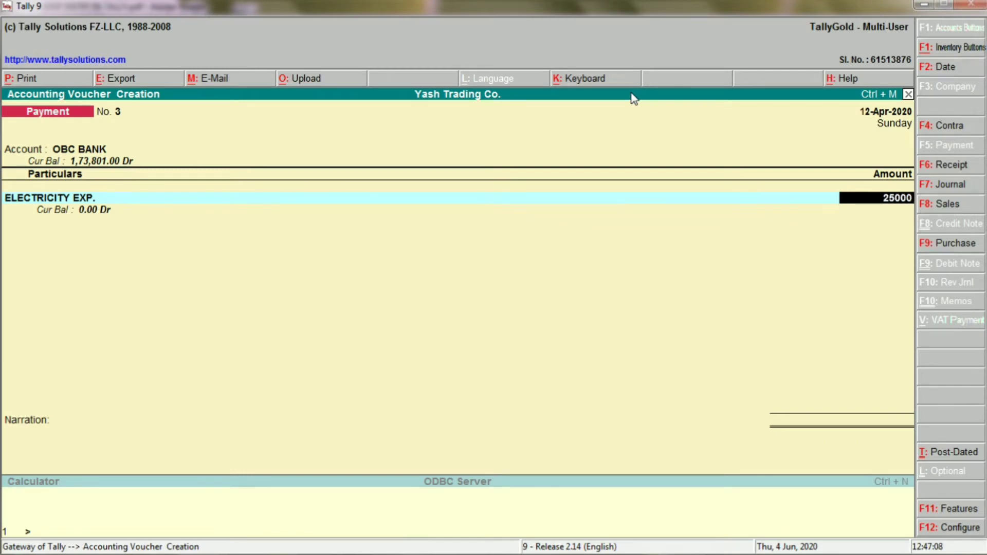
pyautogui.press('Return')
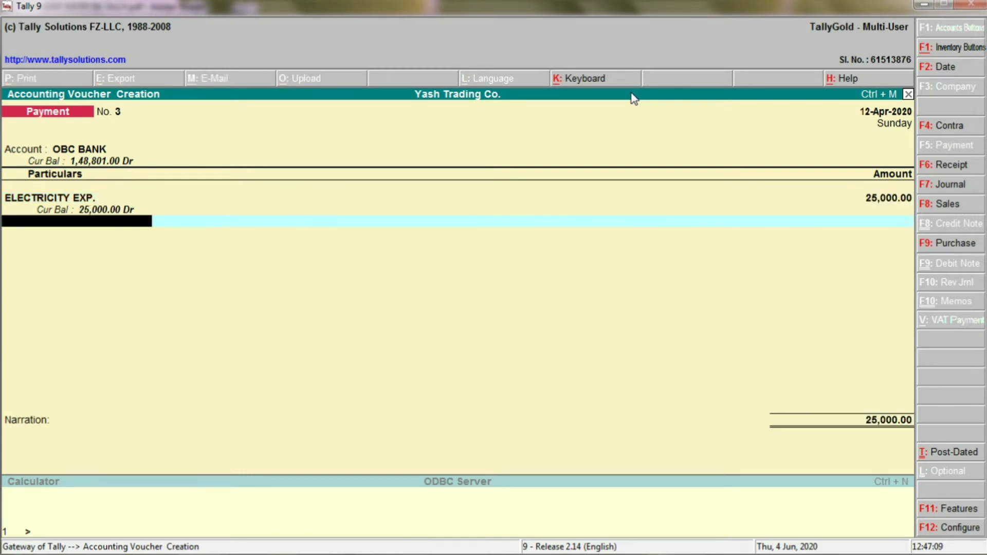
# Step: Go through the ELECTRICITY EXP. ledger, keeping it under Indirect Expenses with no opening balance, and accept it
pyautogui.press('BackSpace')
pyautogui.press('BackSpace')
pyautogui.hotkey('ctrl', 'Return')
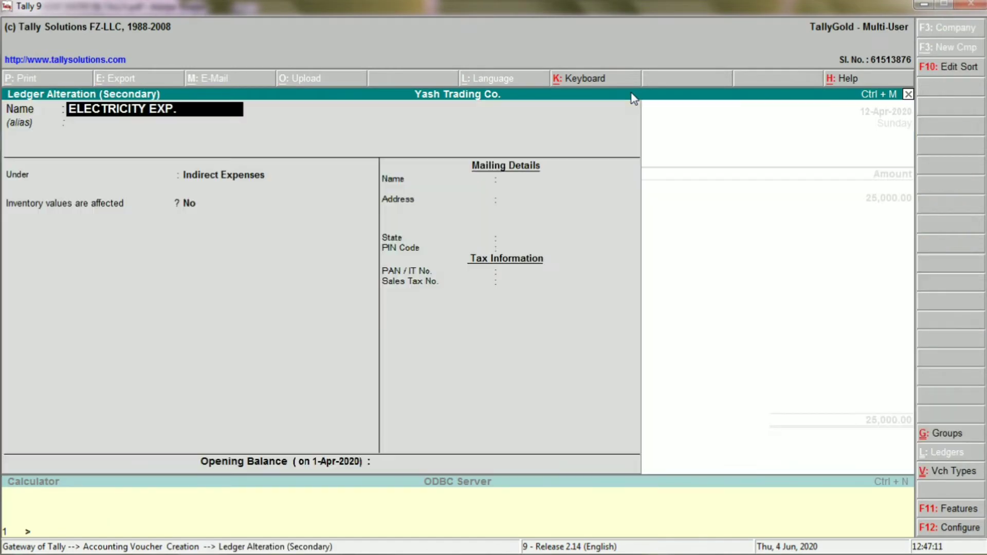
pyautogui.press('Return')
pyautogui.press('Return')
pyautogui.press('Return')
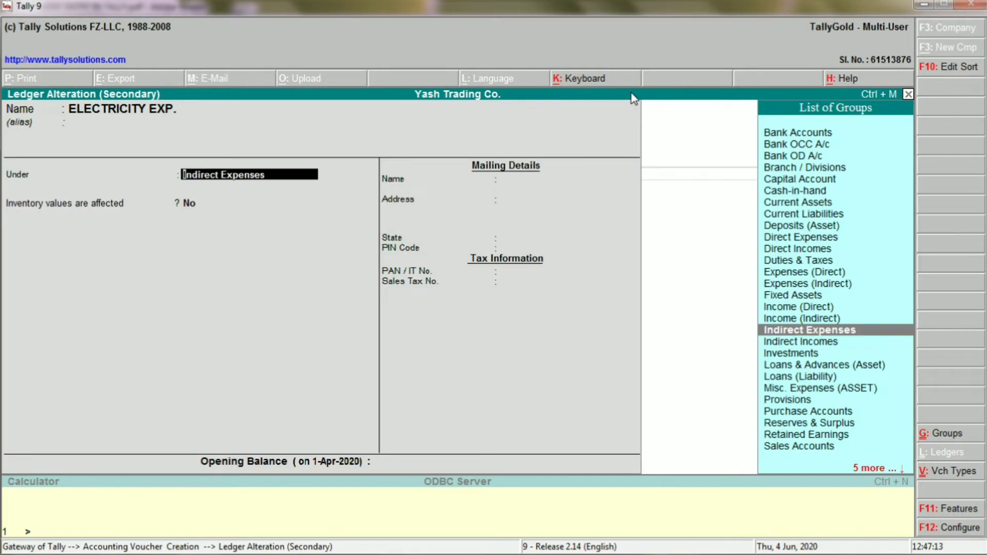
pyautogui.press('Return')
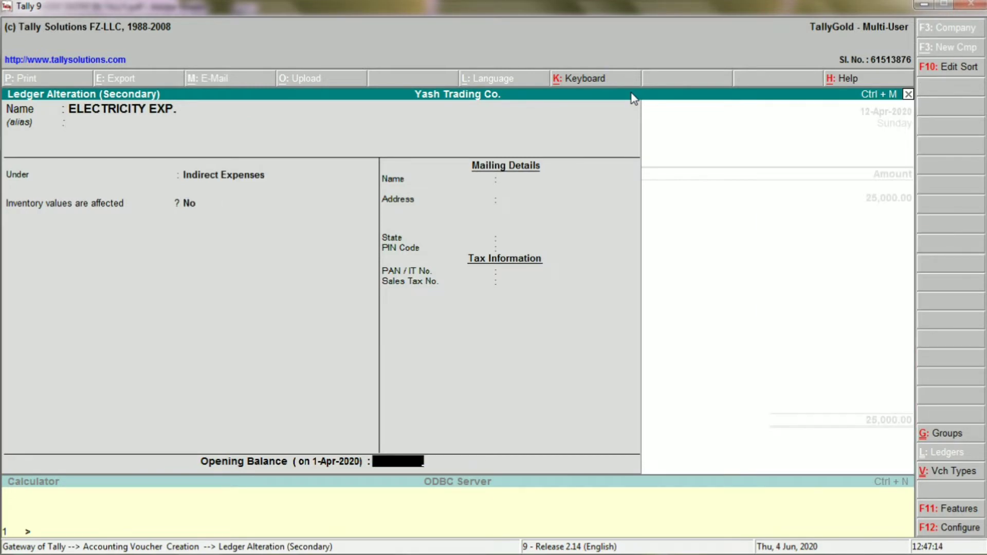
pyautogui.press('Return')
pyautogui.press('Return')
# Step: Finish the 25,000.00 electricity payment voucher with the cheque number left blank in the narration and save it
pyautogui.press('Return')
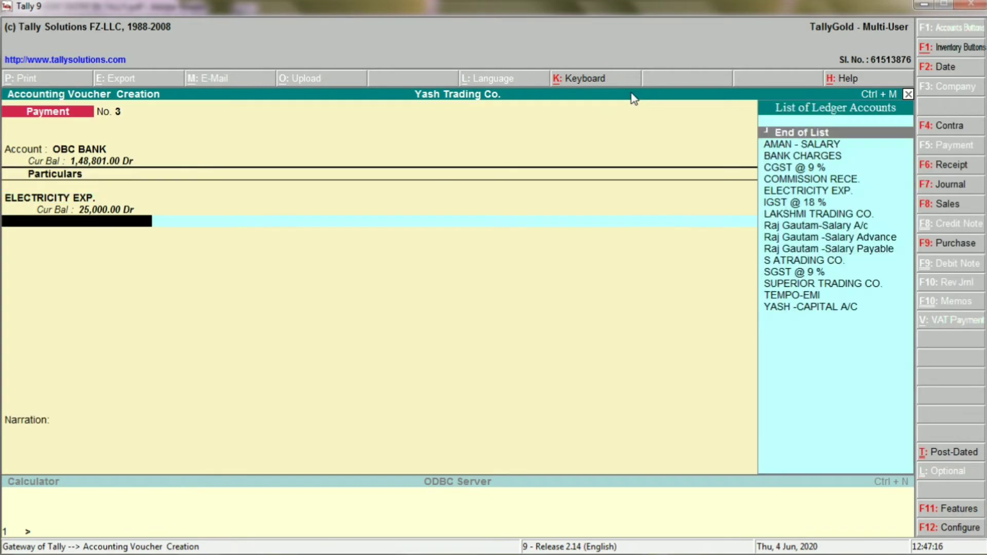
pyautogui.press('Return')
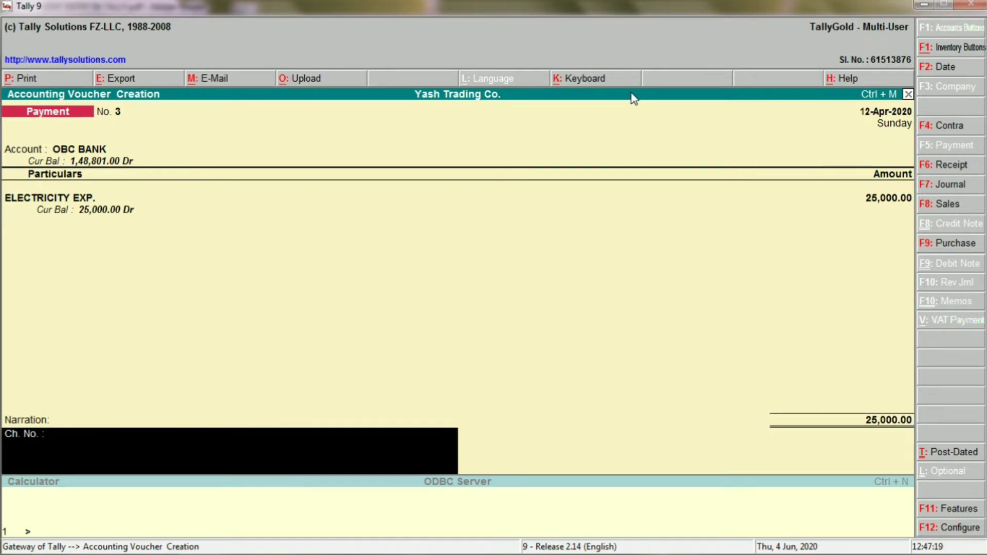
pyautogui.press('Return')
pyautogui.press('Return')
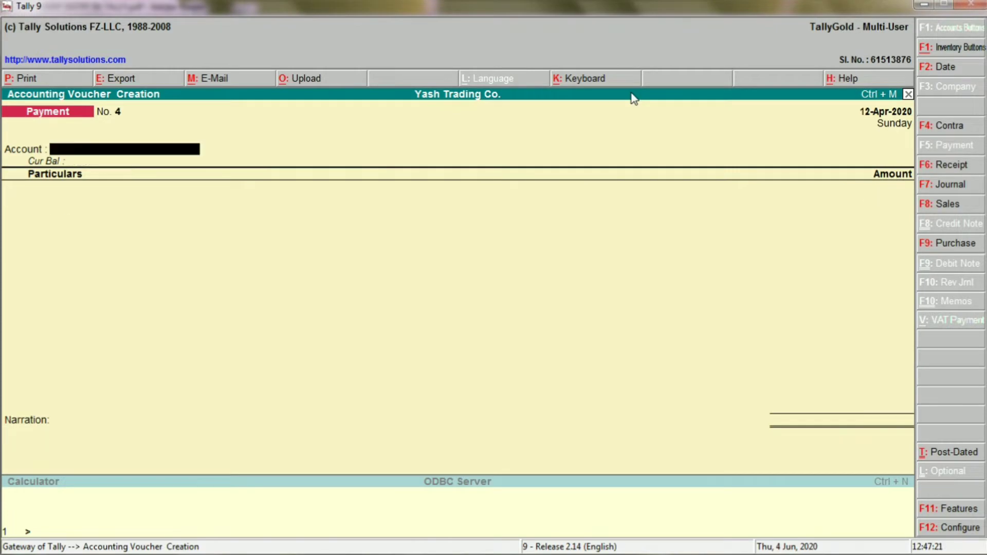
# Step: Check the date of the CHQ RET CHARGES statement entry and set the payment voucher date to 14.4.20
pyautogui.hotkey('alt', 'Tab')
pyautogui.scroll(-1, 630, 95)
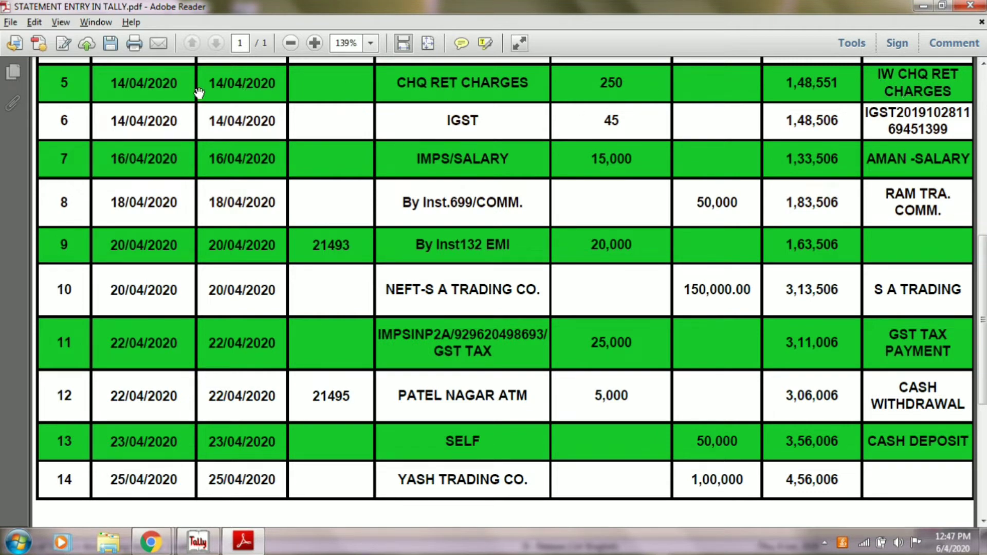
pyautogui.hotkey('alt', 'Tab')
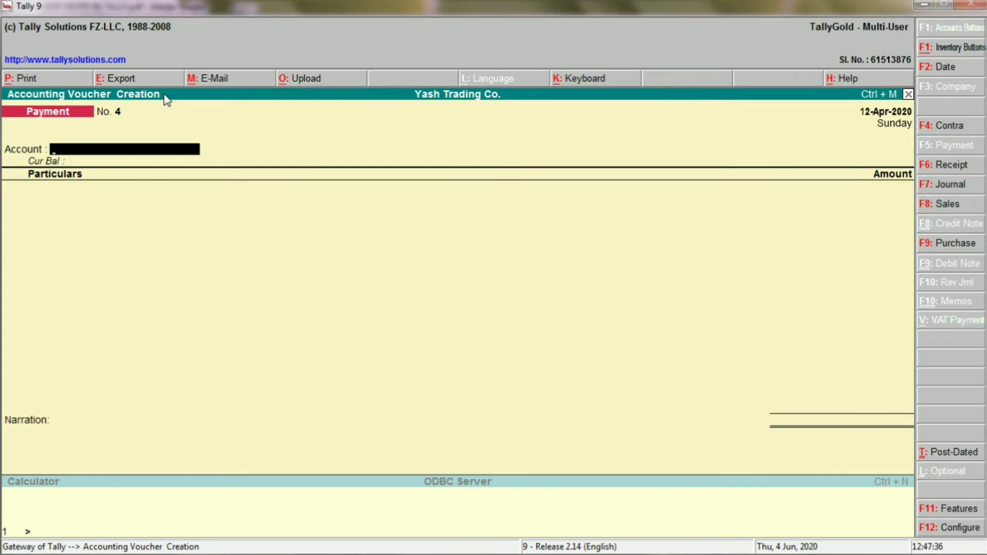
pyautogui.press('F2')
pyautogui.write('14.4.20')
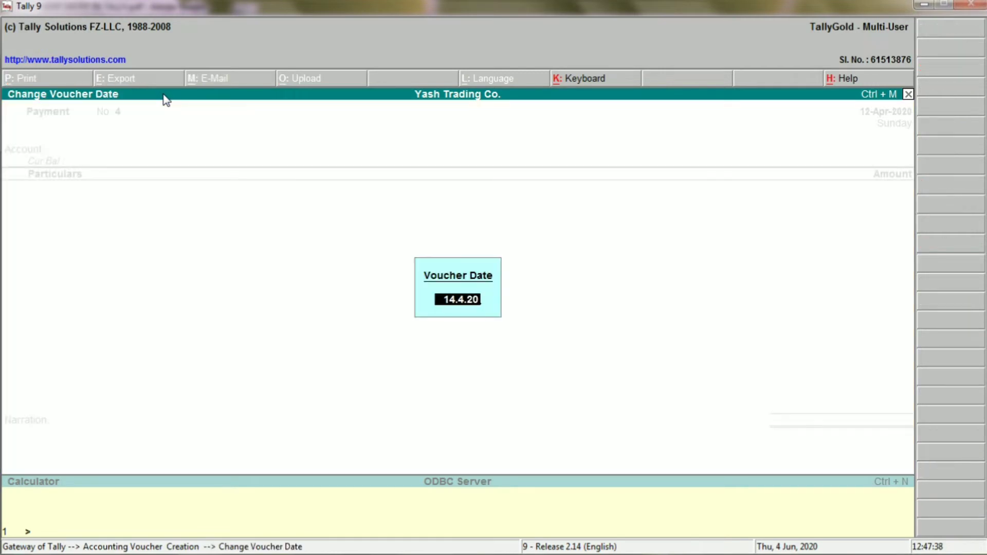
pyautogui.press('Return')
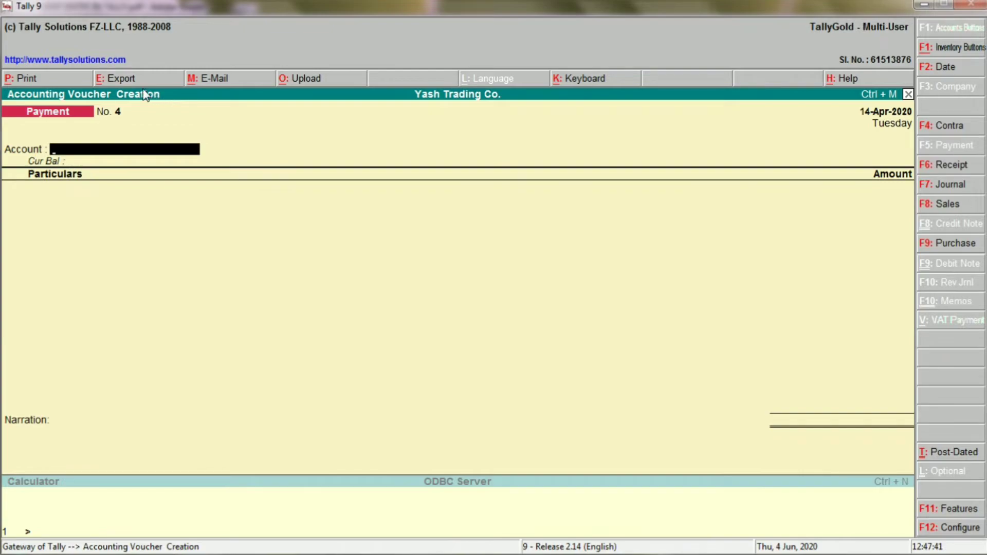
# Step: Recheck the fifth statement entry and select OBC BANK as the account of the 14-Apr-2020 payment voucher
pyautogui.hotkey('alt', 'Tab')
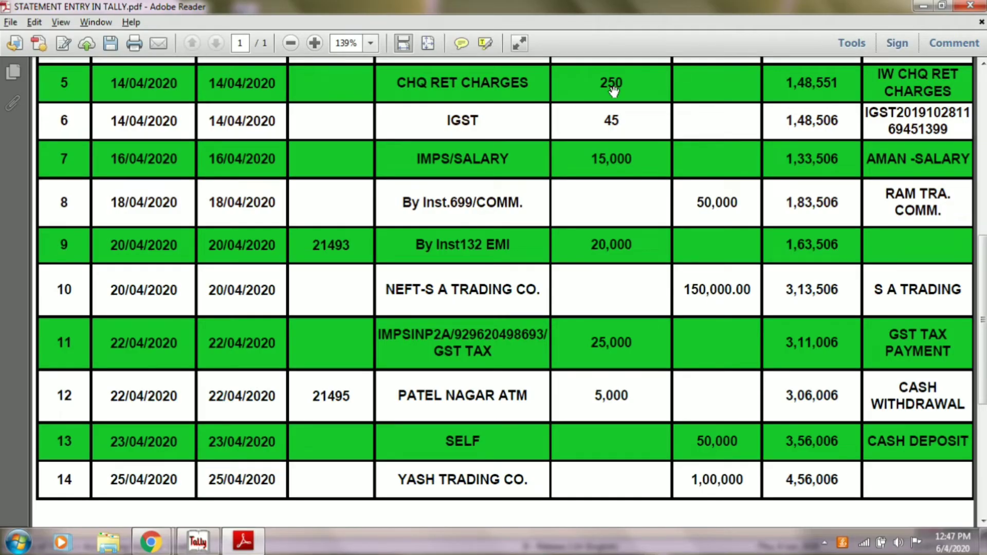
pyautogui.hotkey('alt', 'Tab')
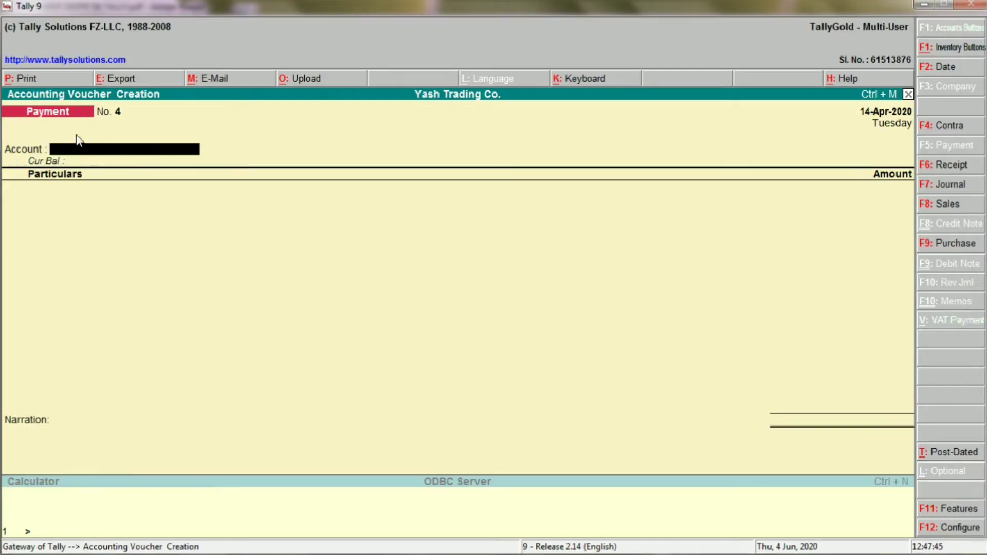
pyautogui.write('OBC')
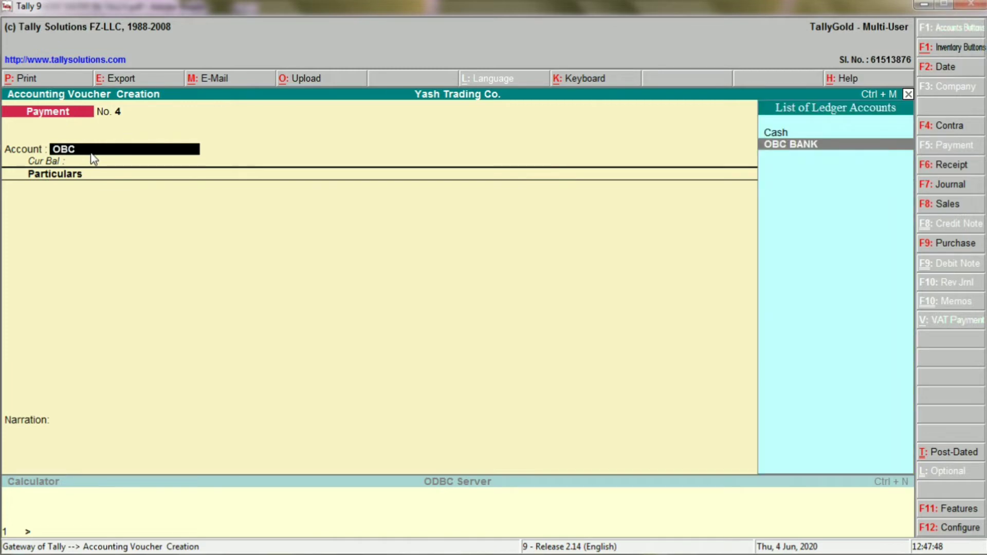
pyautogui.press('Return')
# Step: Enter BANK CHARGES as the particulars with an amount of 250, taken from the CHQ RET CHARGES statement entry
pyautogui.hotkey('alt', 'Tab')
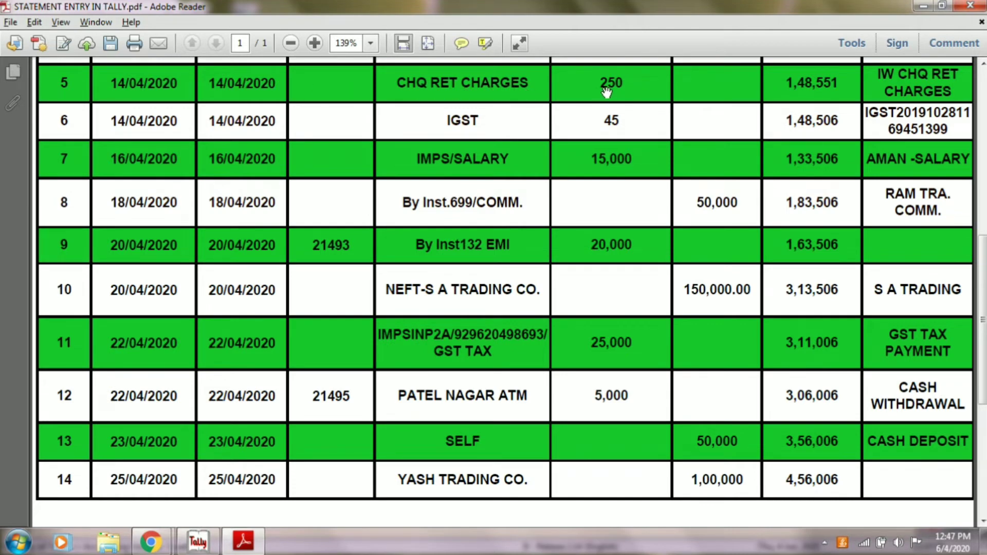
pyautogui.hotkey('alt', 'Tab')
pyautogui.write('BANK')
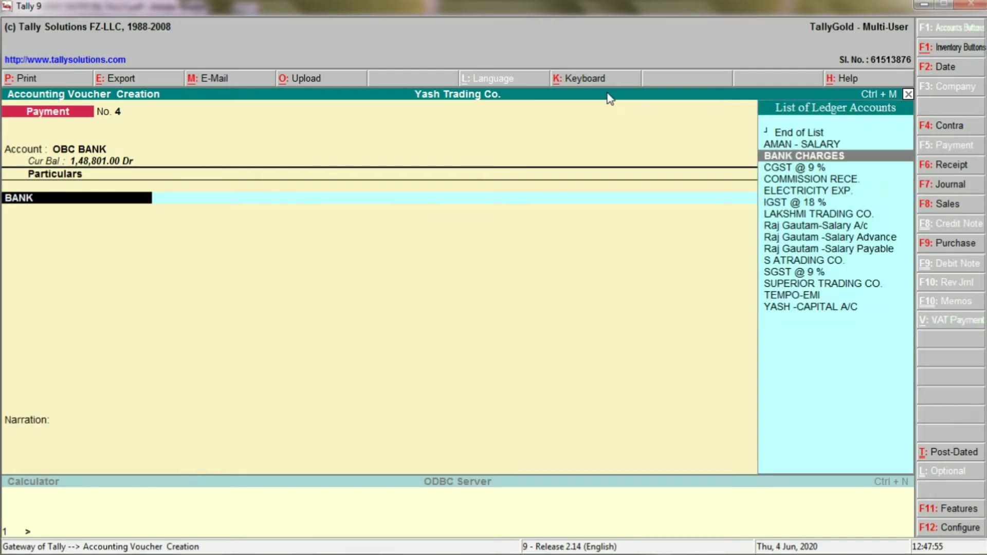
pyautogui.press('Return')
pyautogui.hotkey('alt', 'Tab')
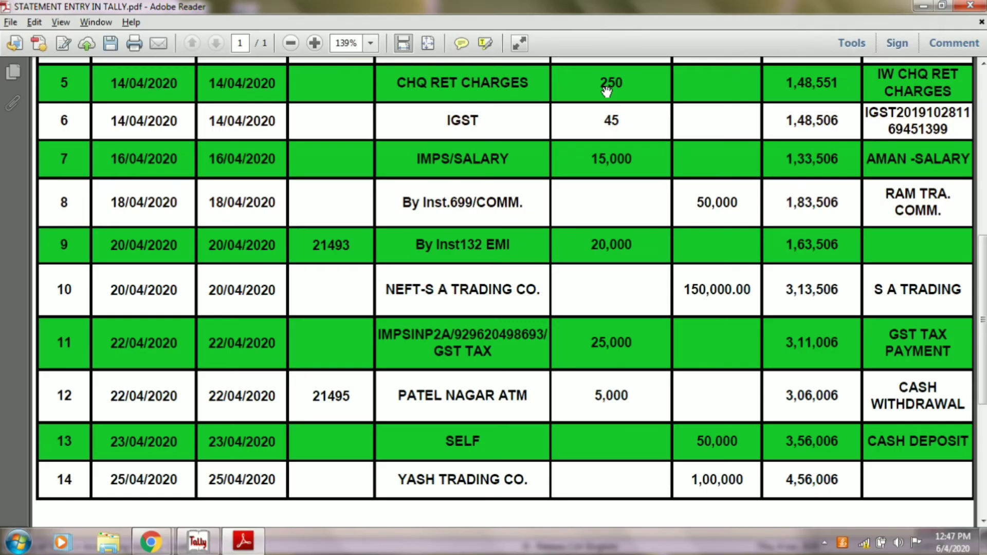
pyautogui.hotkey('alt', 'Tab')
pyautogui.write('250')
pyautogui.press('Return')
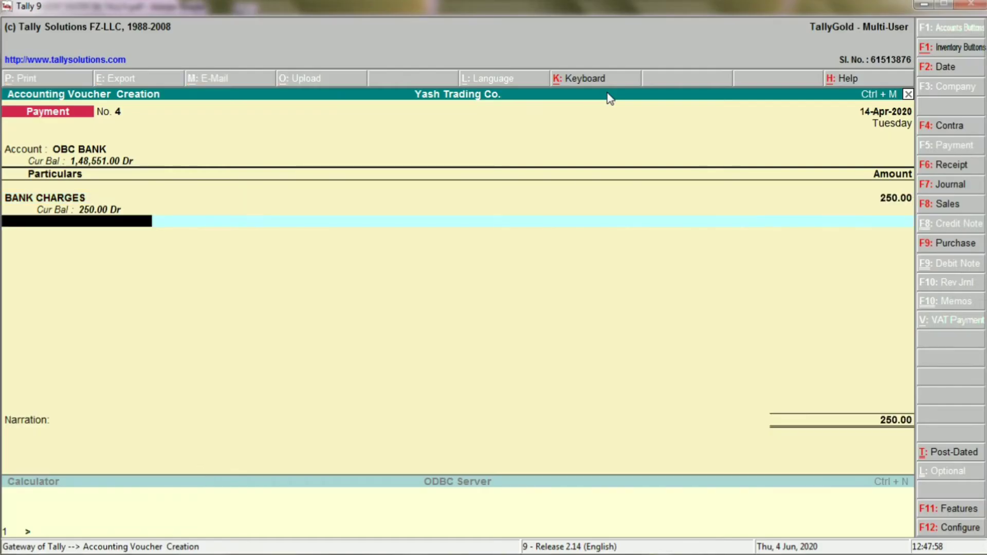
# Step: Go through the BANK CHARGES ledger, keeping it under Indirect Expenses with no opening balance, and accept it
pyautogui.press('BackSpace')
pyautogui.press('BackSpace')
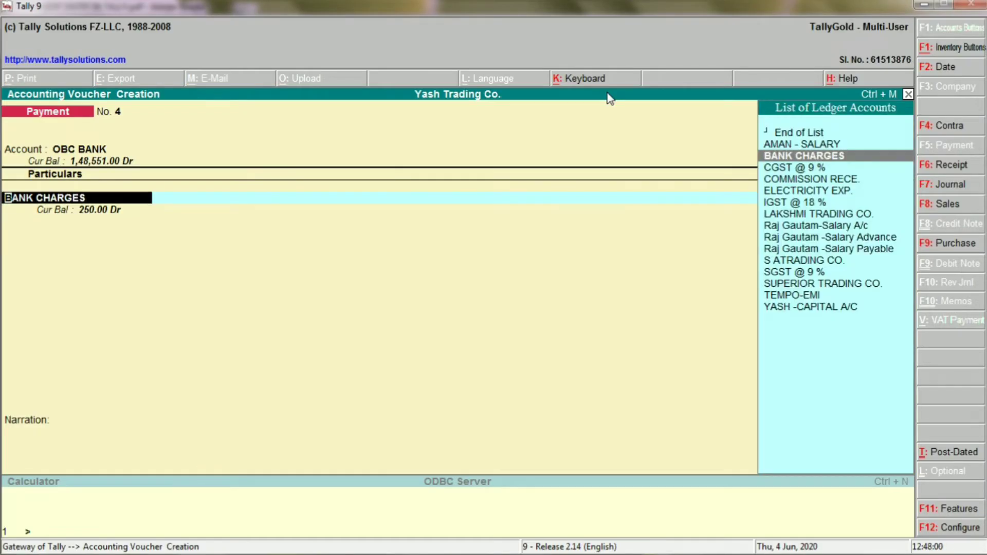
pyautogui.hotkey('ctrl', 'Return')
pyautogui.press('Return')
pyautogui.press('Return')
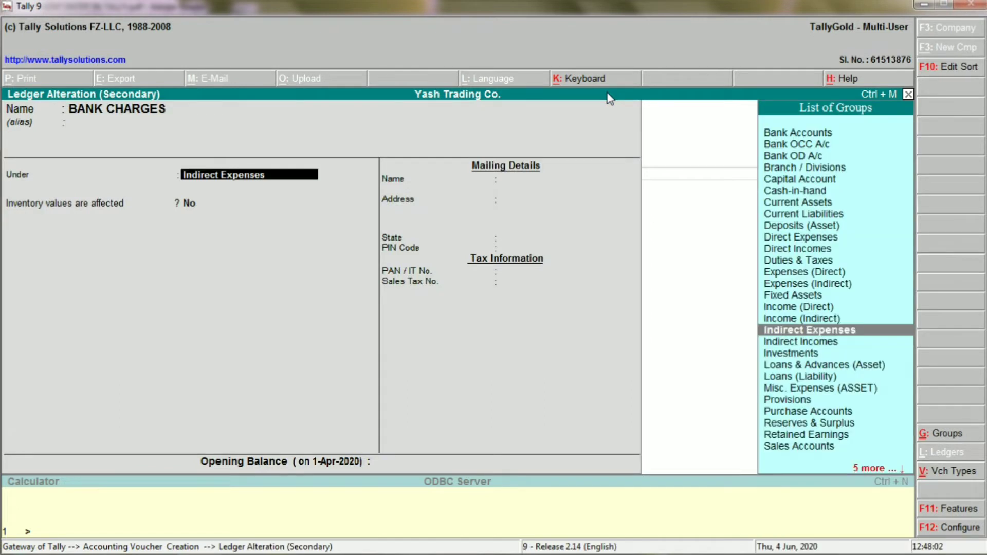
pyautogui.press('Return')
pyautogui.press('Return')
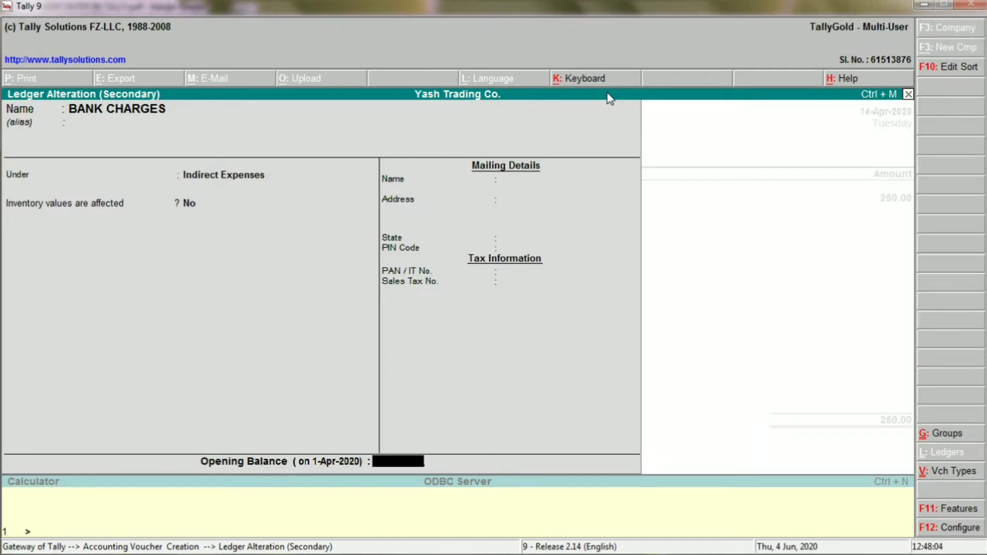
pyautogui.press('Return')
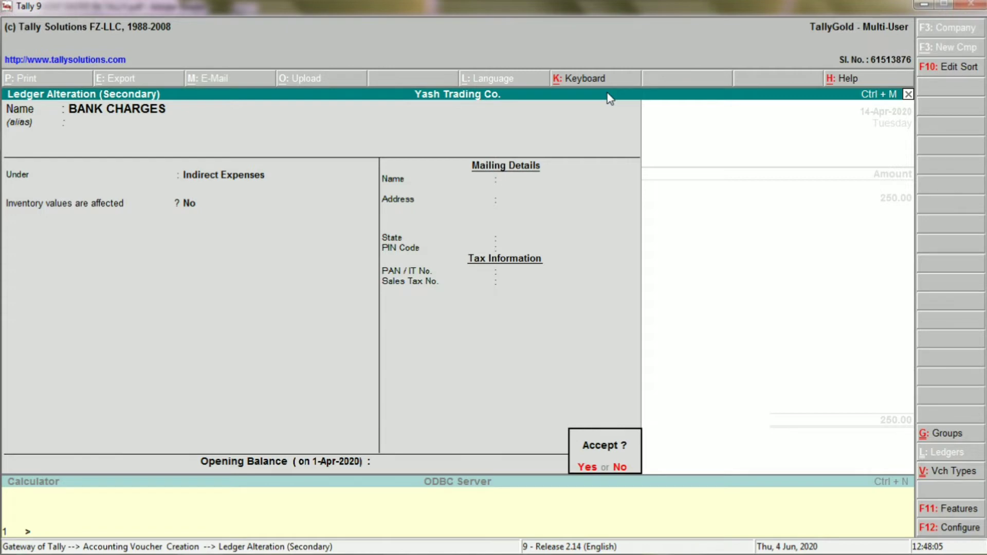
pyautogui.press('Return')
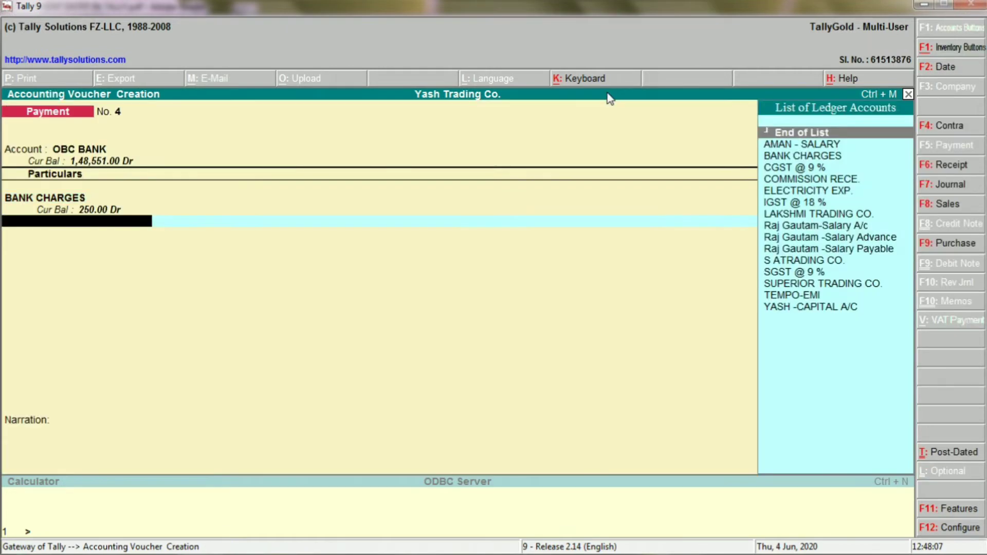
# Step: Finish the 250.00 bank charges payment voucher with the cheque number left blank in the narration and save it
pyautogui.press('Return')
pyautogui.press('Return')
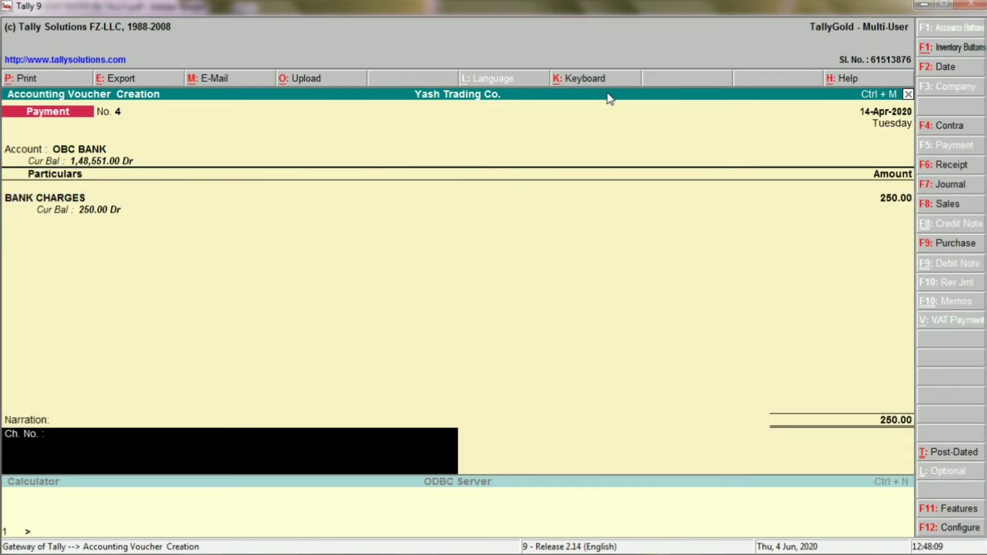
pyautogui.press('Return')
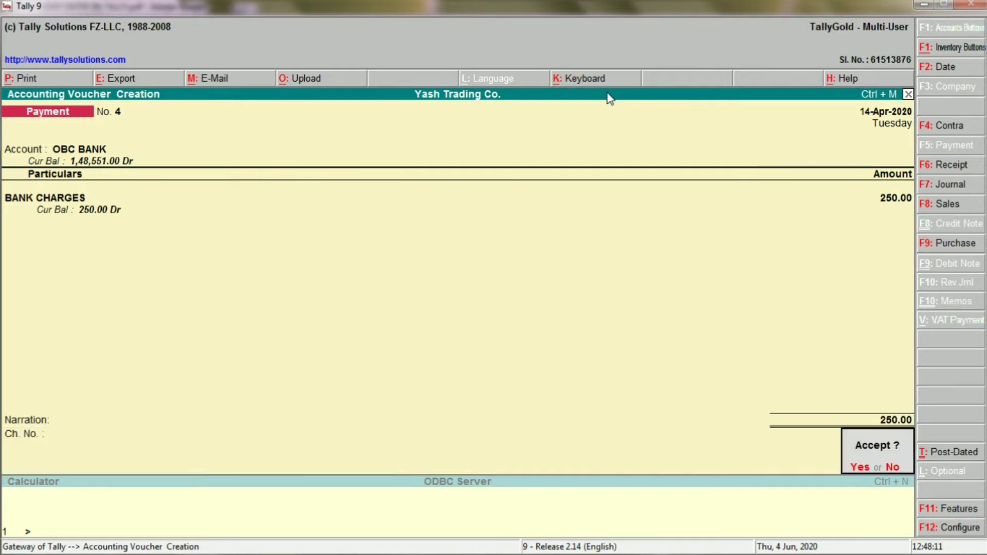
pyautogui.press('Return')
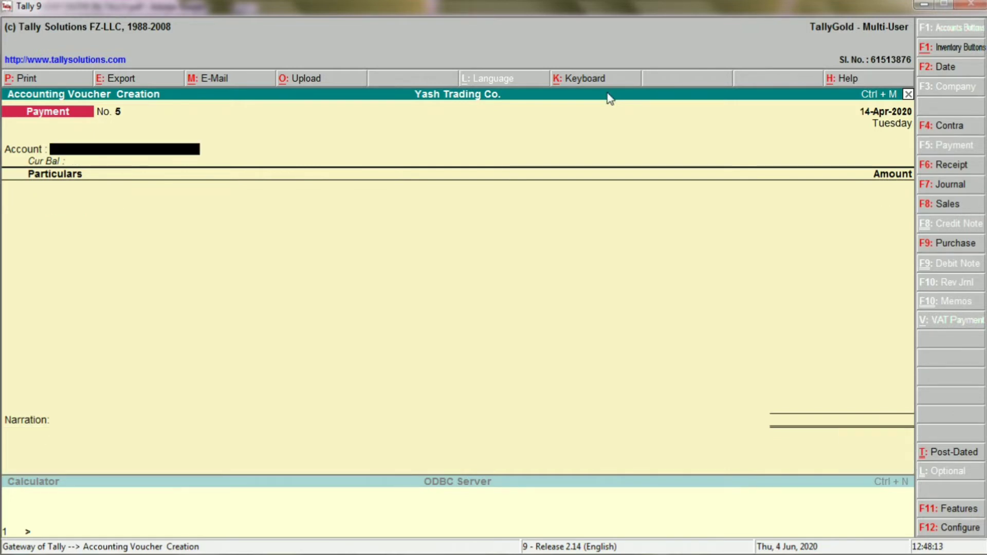
# Step: Check the sixth statement entry, IGST, and select OBC BANK as the account of a second 14-Apr-2020 payment voucher
pyautogui.hotkey('alt', 'Tab')
pyautogui.scroll(-1, 622, 90)
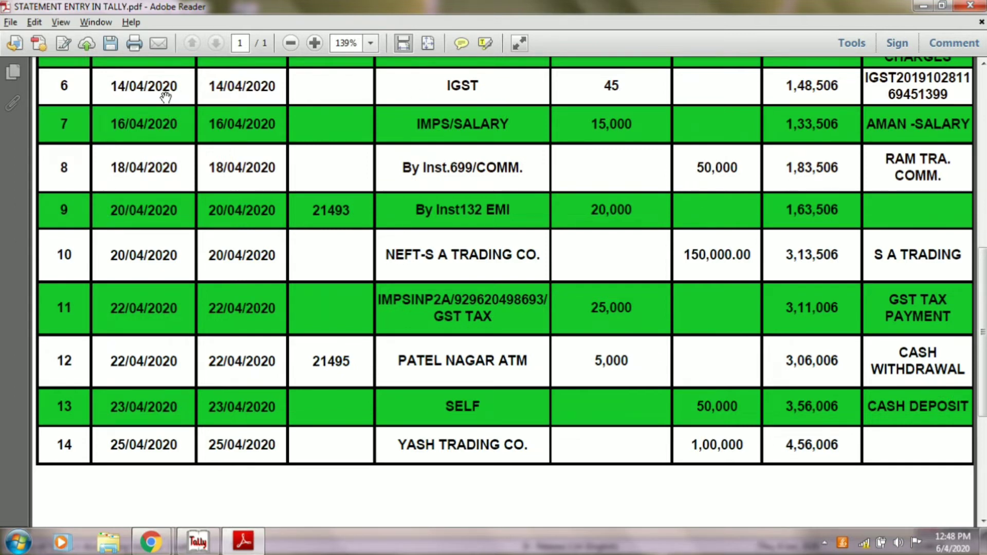
pyautogui.hotkey('alt', 'Tab')
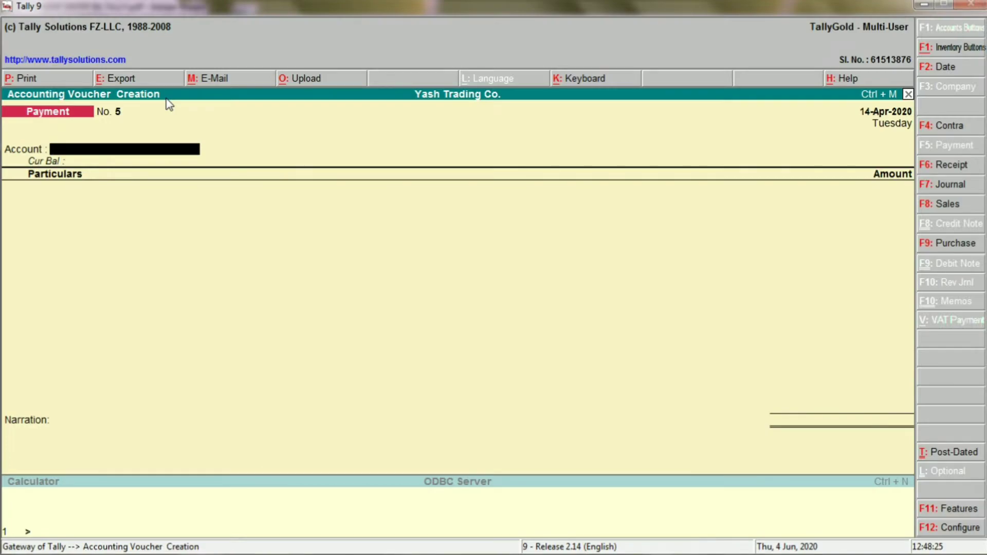
pyautogui.hotkey('alt', 'Tab')
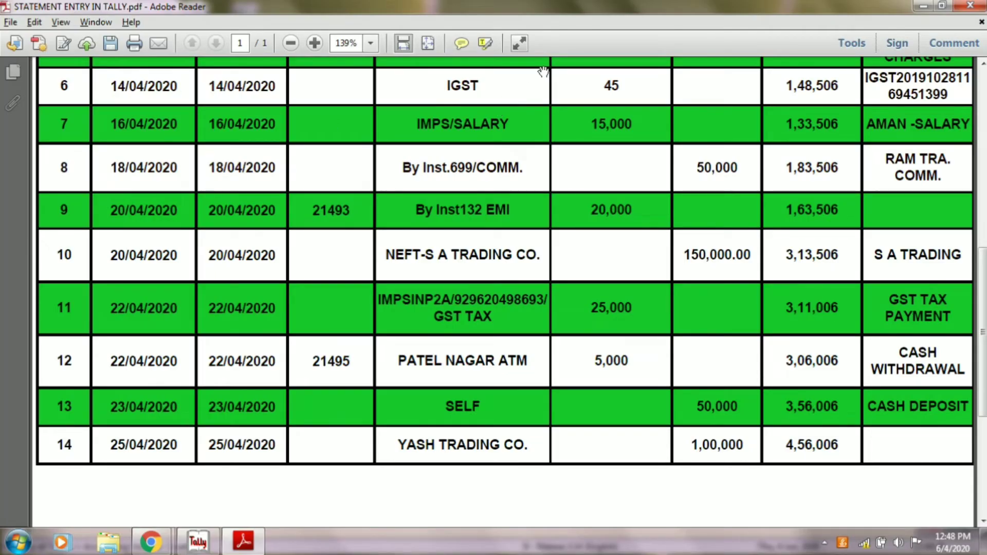
pyautogui.hotkey('alt', 'Tab')
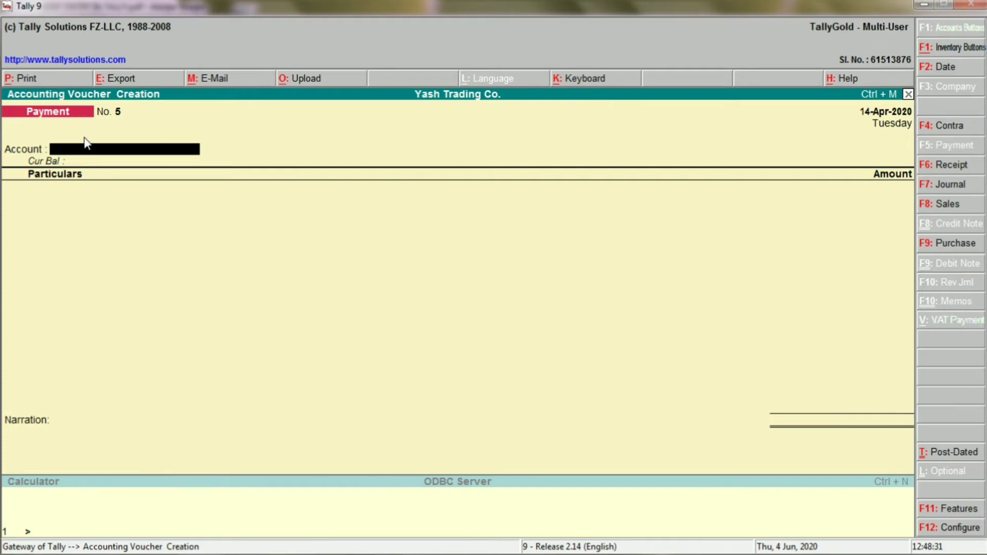
pyautogui.write('OBC')
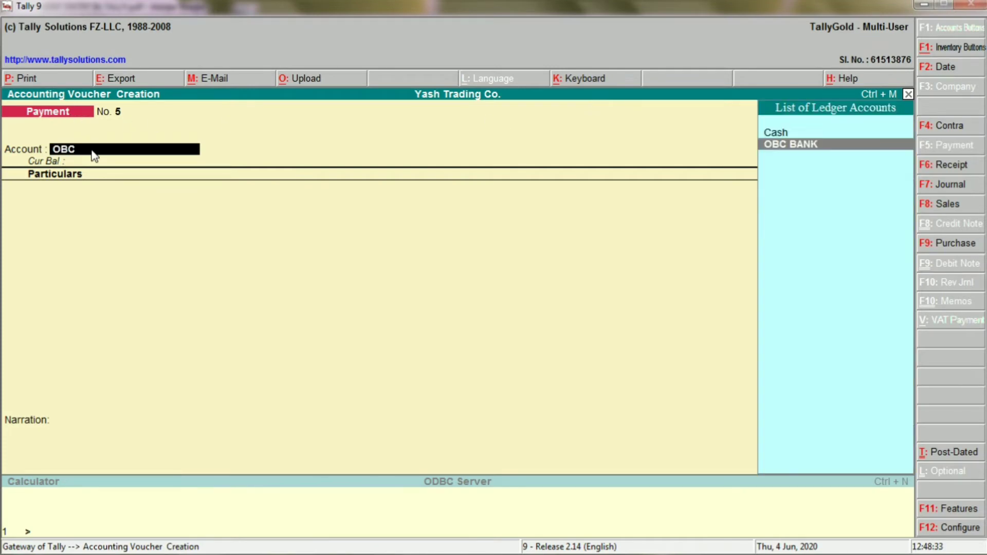
pyautogui.press('Return')
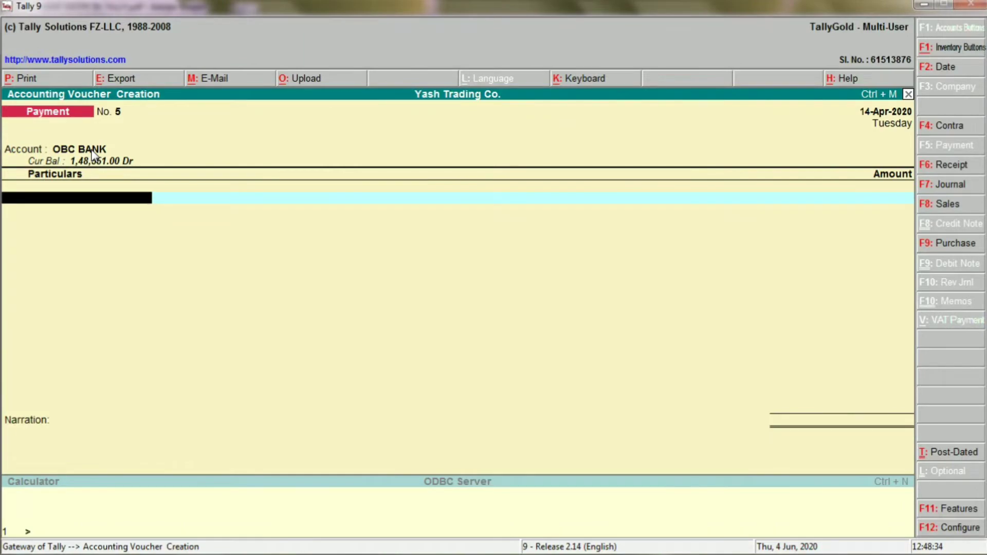
# Step: Enter BANK CHARGES as the particulars with an amount of 45, taken from the IGST statement entry
pyautogui.write('BANK')
pyautogui.hotkey('alt', 'Tab')
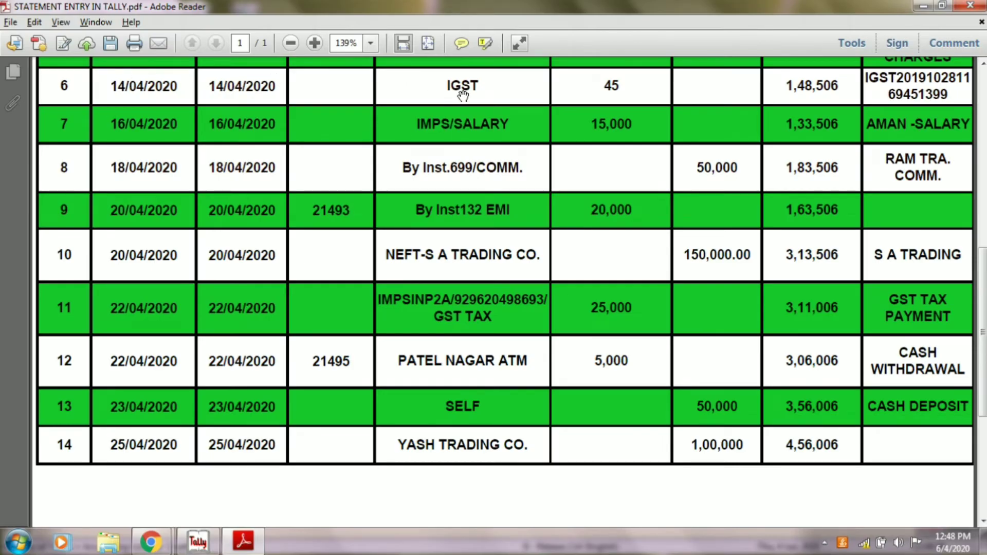
pyautogui.hotkey('alt', 'Tab')
pyautogui.press('Return')
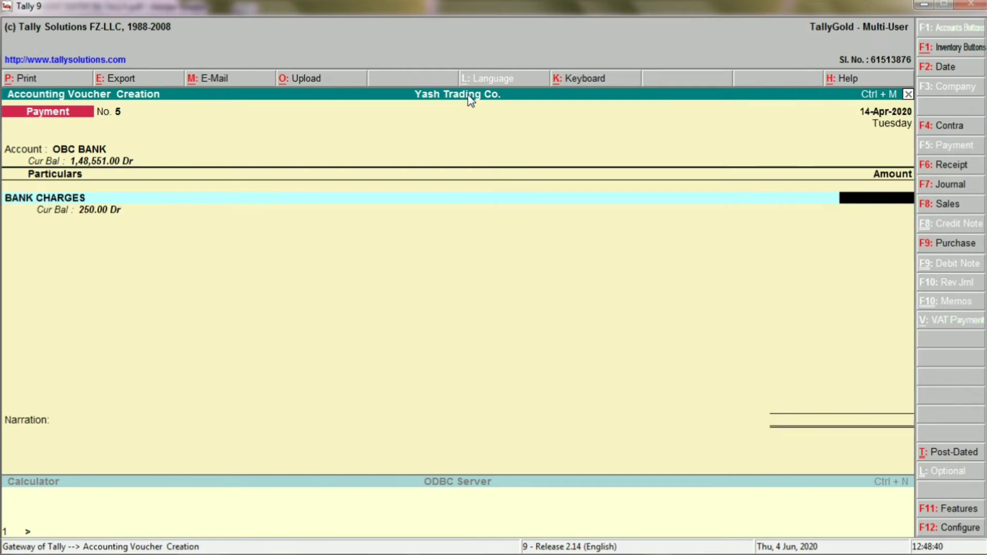
pyautogui.hotkey('alt', 'Tab')
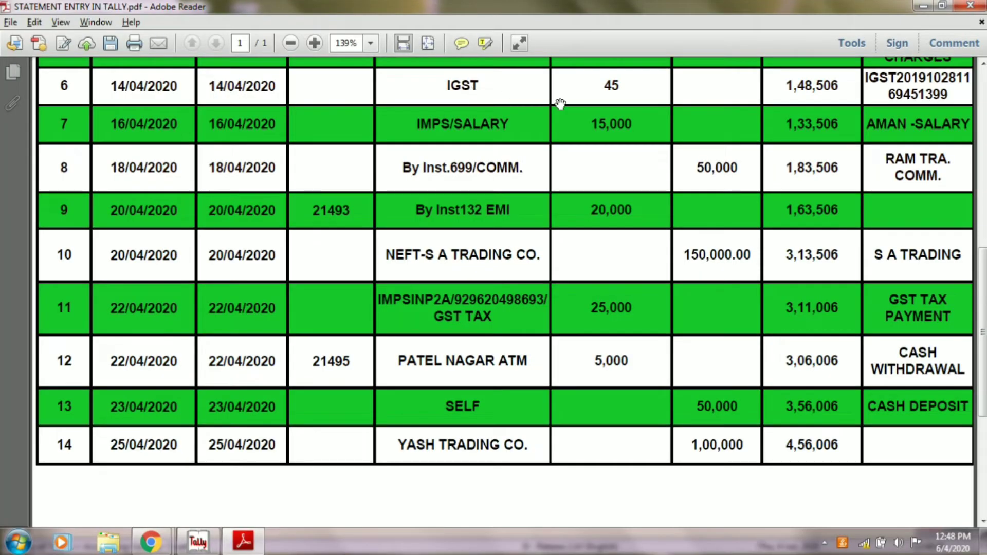
pyautogui.hotkey('alt', 'Tab')
pyautogui.write('45')
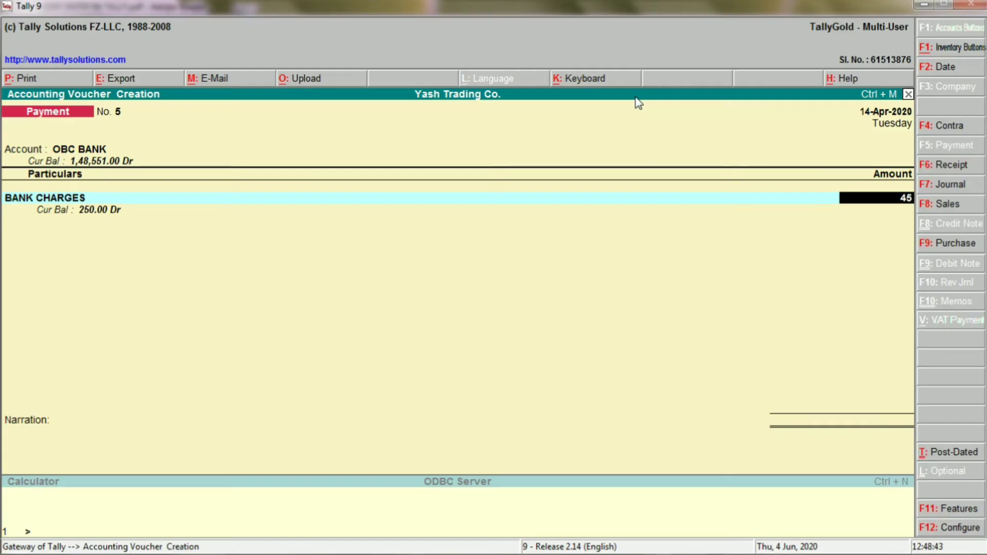
pyautogui.press('Return')
pyautogui.press('Return')
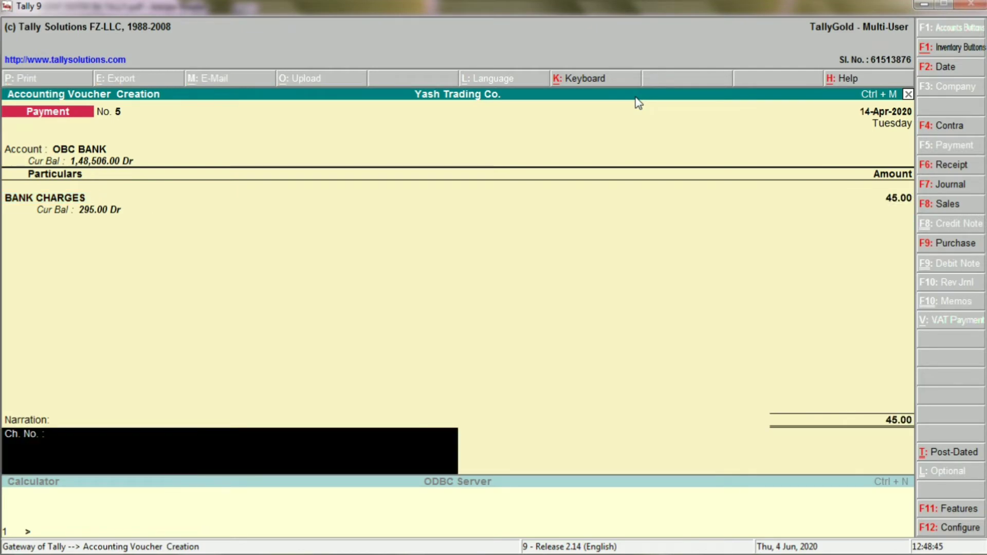
# Step: Return to the particulars of the 45.00 voucher and review its BANK CHARGES ledger, accepting it under Indirect Expenses
pyautogui.press('BackSpace')
pyautogui.press('BackSpace')
pyautogui.press('BackSpace')
pyautogui.press('BackSpace')
pyautogui.press('BackSpace')
pyautogui.press('BackSpace')
pyautogui.press('BackSpace')
pyautogui.press('BackSpace')
pyautogui.press('BackSpace')
pyautogui.hotkey('ctrl', 'Return')
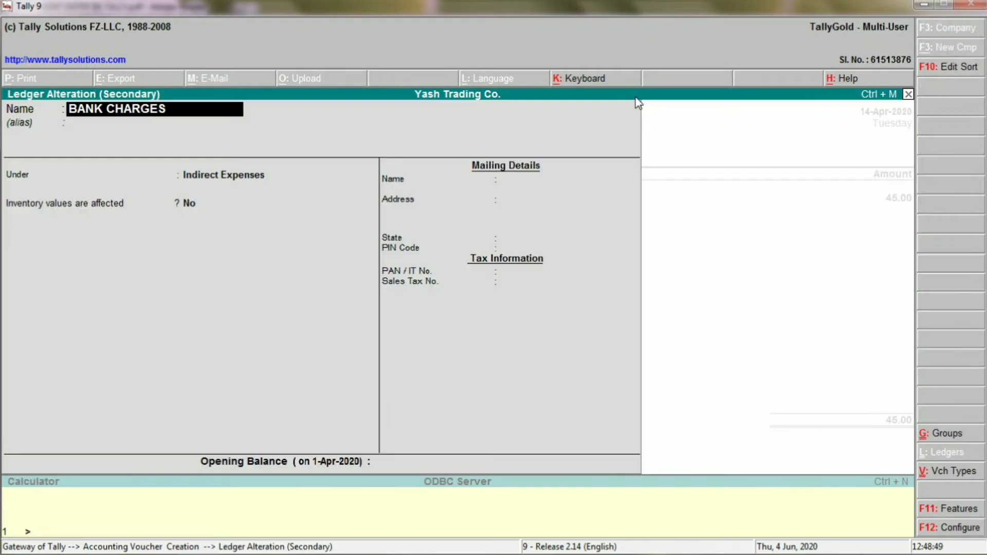
pyautogui.press('Return')
pyautogui.press('Return')
pyautogui.press('Return')
pyautogui.press('Return')
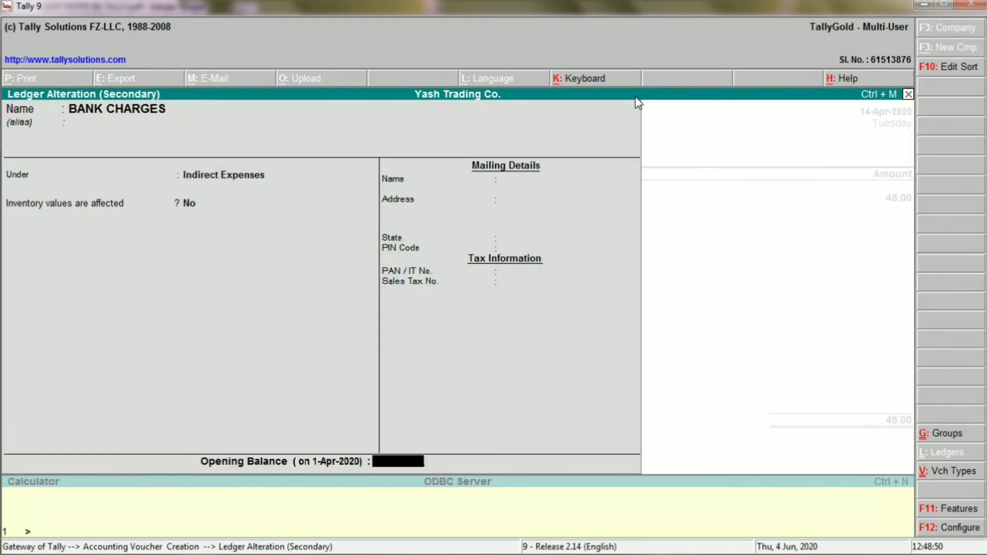
pyautogui.press('Return')
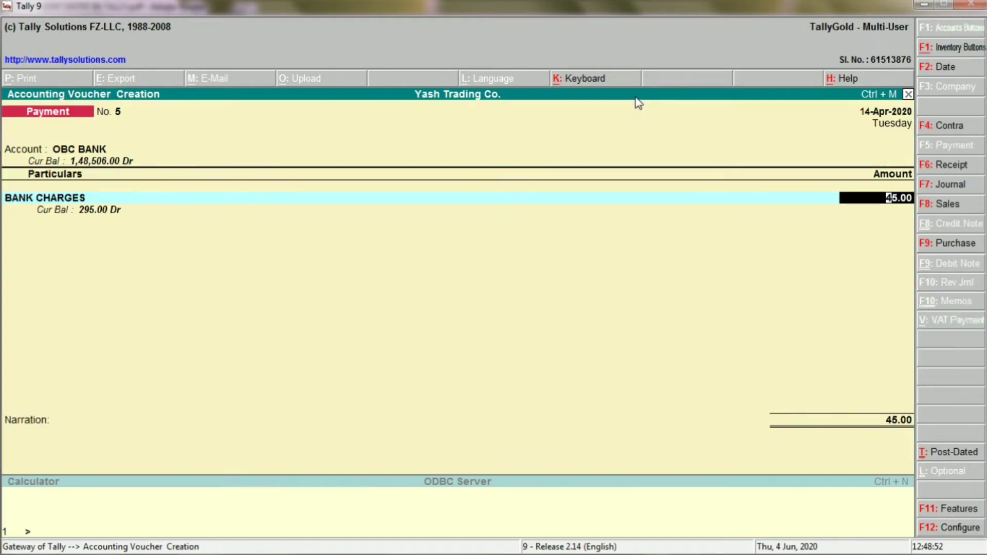
# Step: Finish the 45.00 bank charges payment voucher with the cheque number left blank in the narration and save it
pyautogui.press('Return')
pyautogui.press('Return')
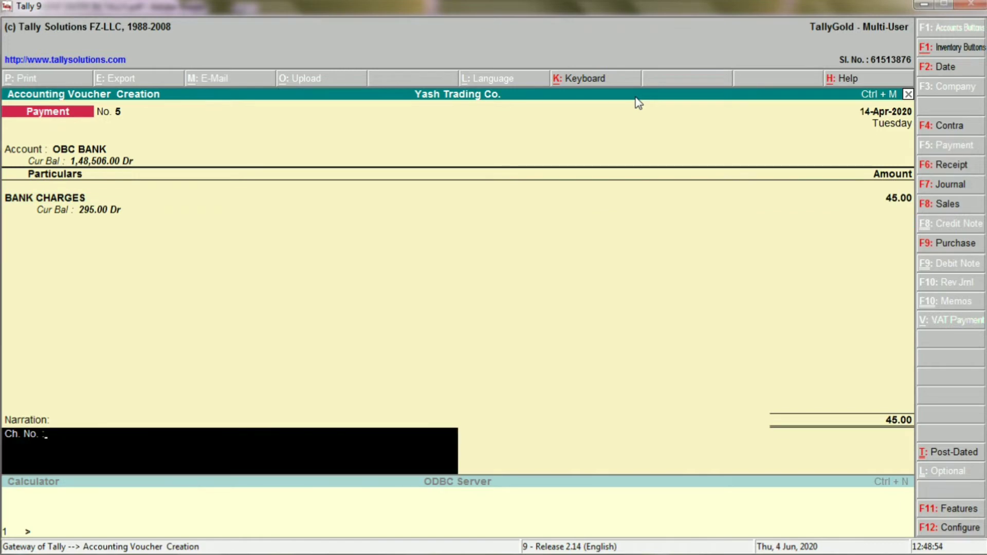
pyautogui.press('Return')
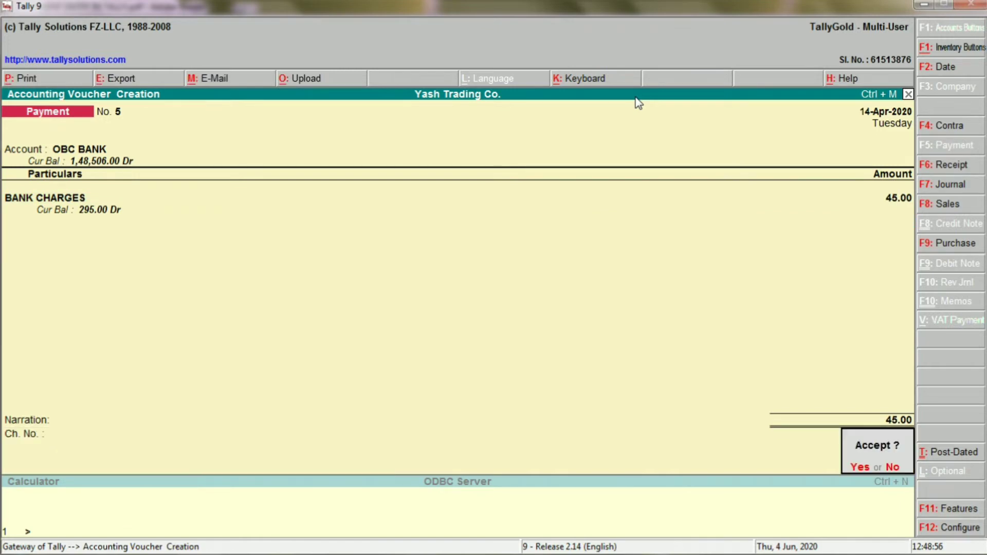
pyautogui.press('Return')
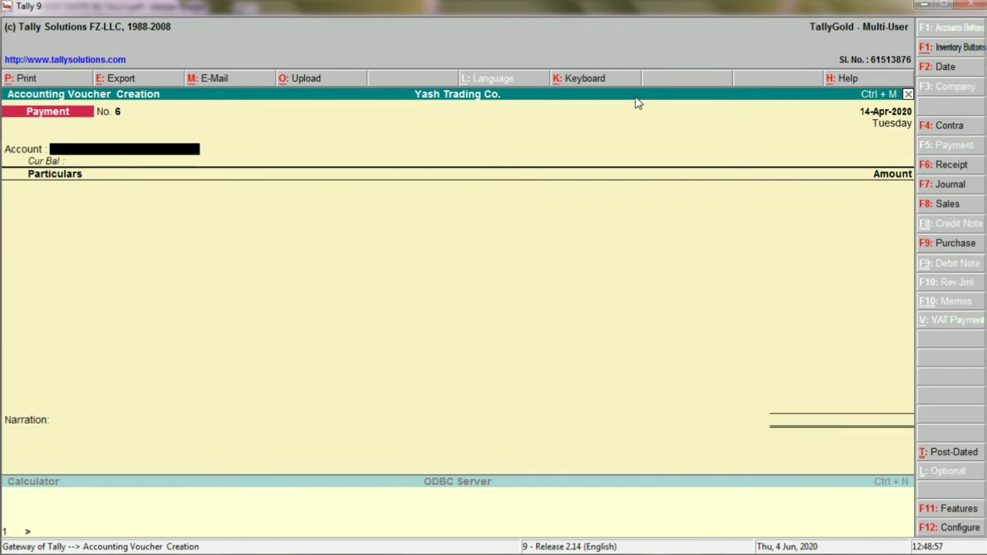
# Step: Check the seventh statement entry, IMPS/SALARY, in the PDF and set the new payment voucher's date to 16.4.2020 in Tally
pyautogui.hotkey('alt', 'Tab')
pyautogui.scroll(-1, 635, 96)
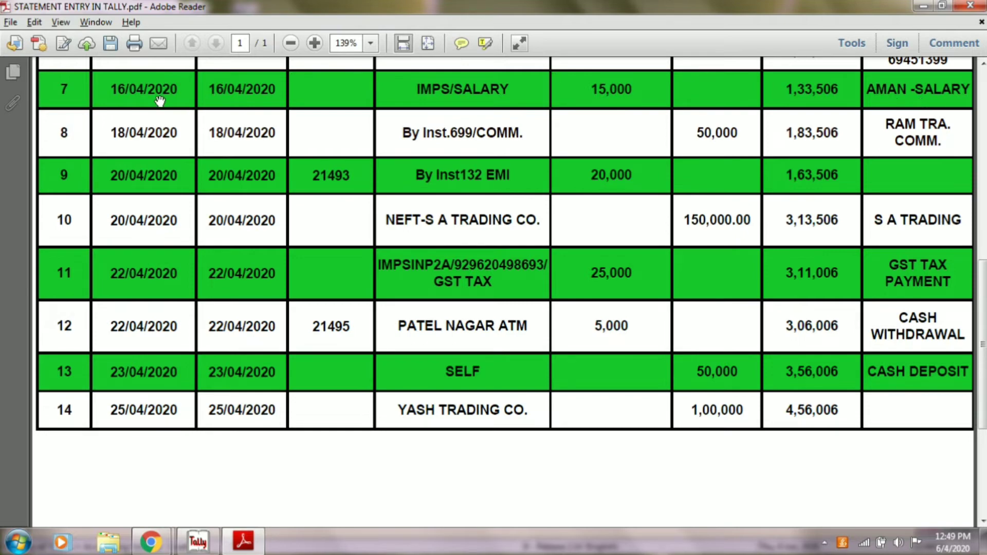
pyautogui.hotkey('alt', 'Tab')
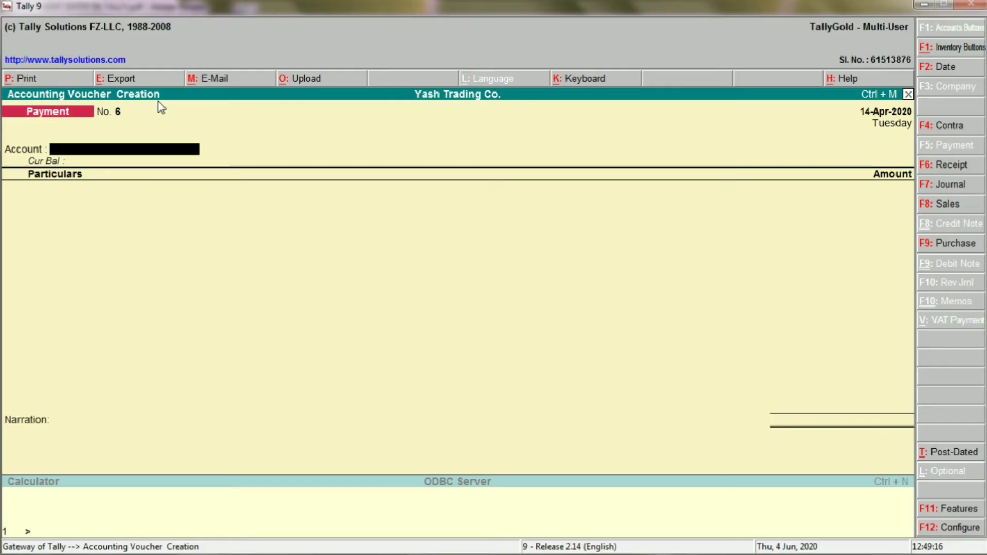
pyautogui.press('F2')
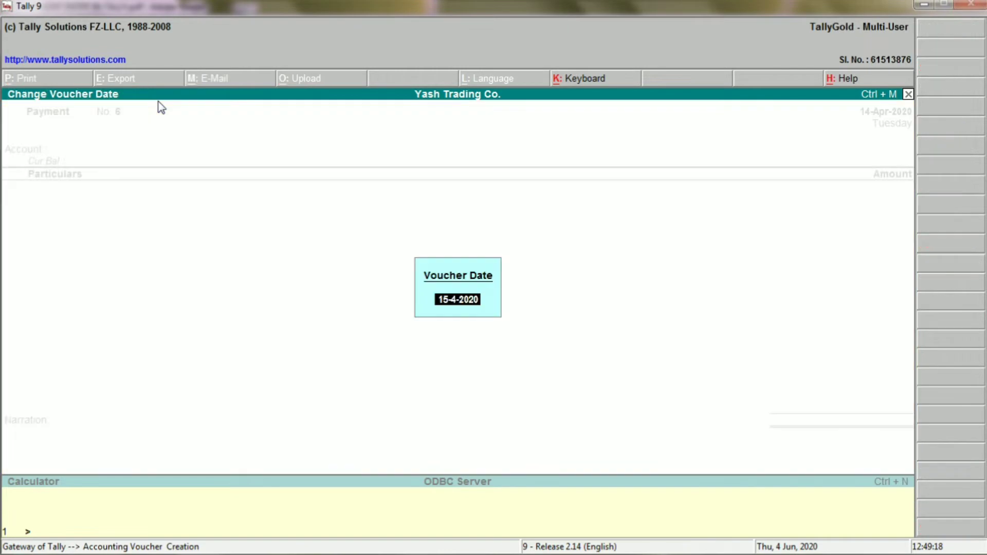
pyautogui.write('16.4.2020')
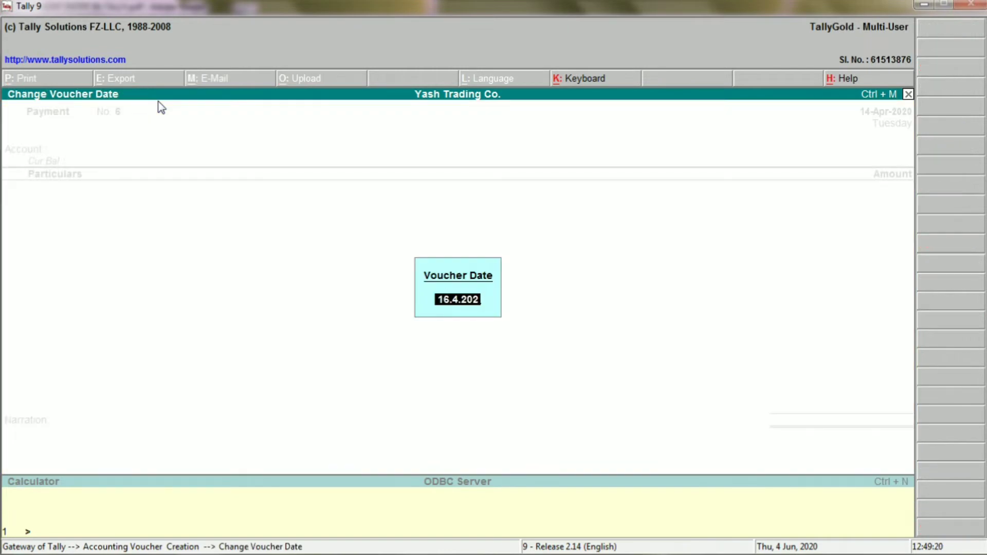
pyautogui.press('Return')
# Step: Select OBC BANK as the account of the 16-Apr-2020 payment voucher and the employee's salary ledger as the particulars
pyautogui.hotkey('alt', 'Tab')
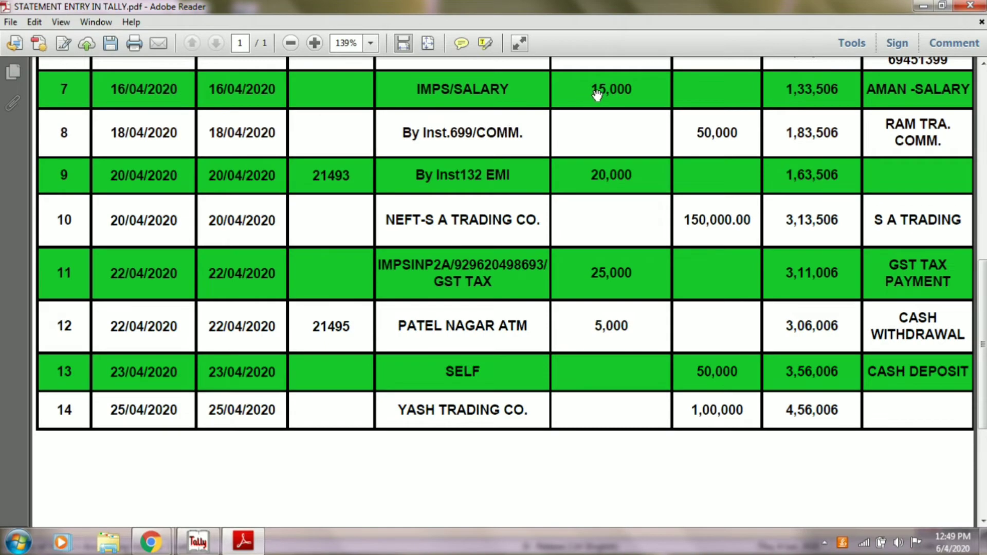
pyautogui.hotkey('alt', 'Tab')
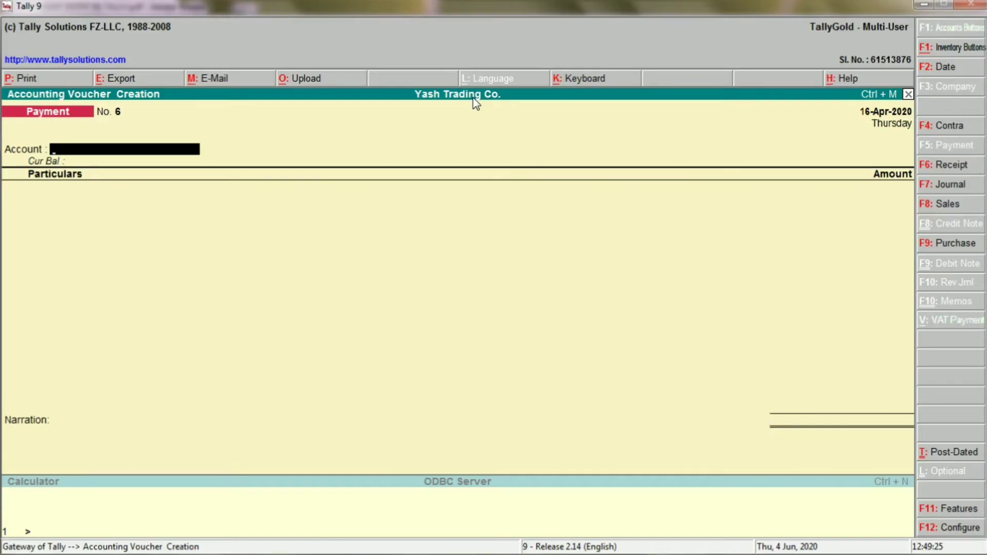
pyautogui.write('OBC')
pyautogui.press('Return')
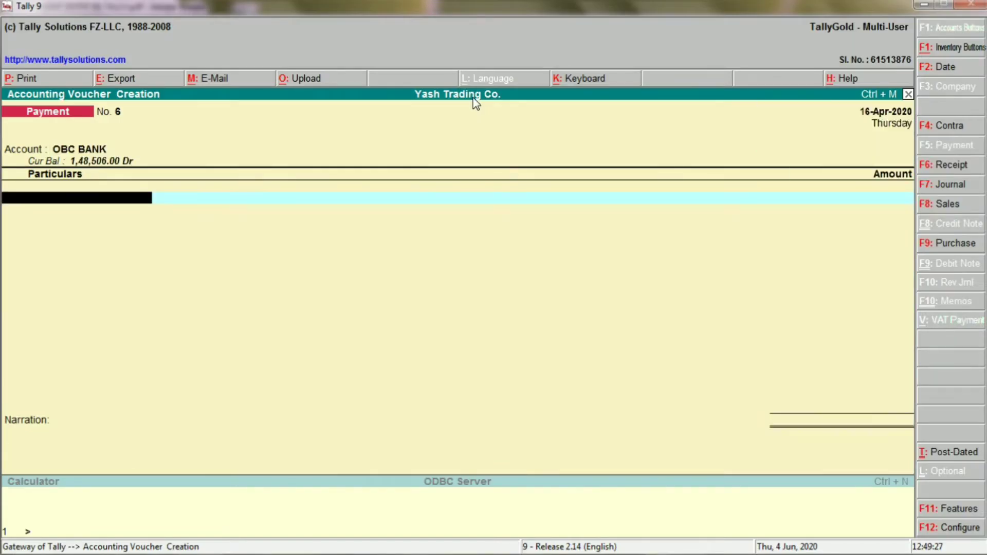
pyautogui.write('SA')
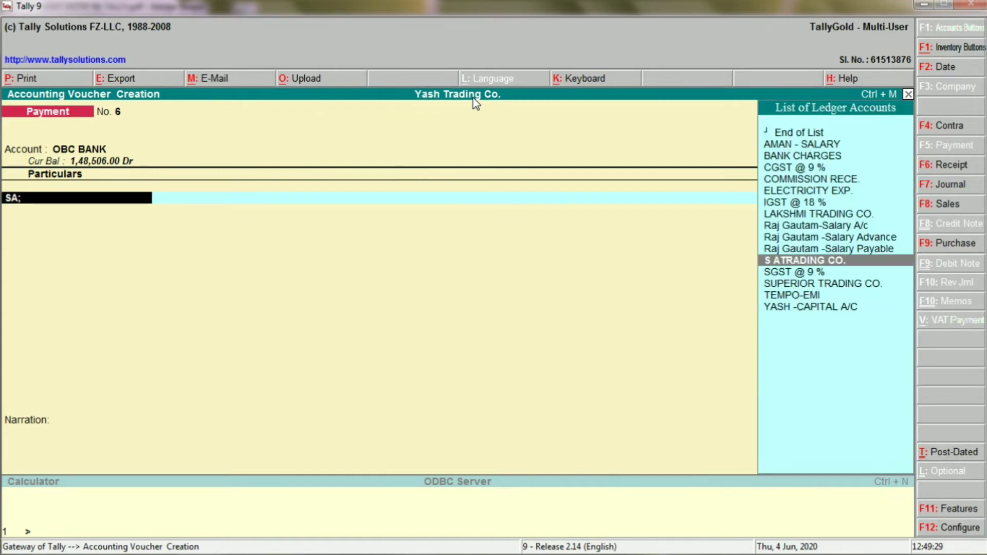
pyautogui.write(';')
pyautogui.press('BackSpace')
pyautogui.press('BackSpace')
pyautogui.press('BackSpace')
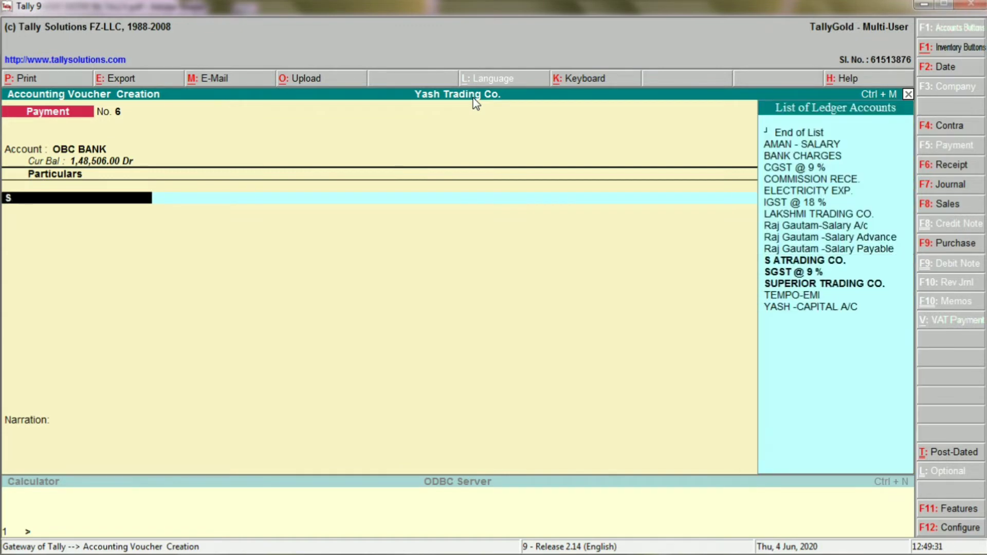
pyautogui.write('AMAN')
pyautogui.press('Return')
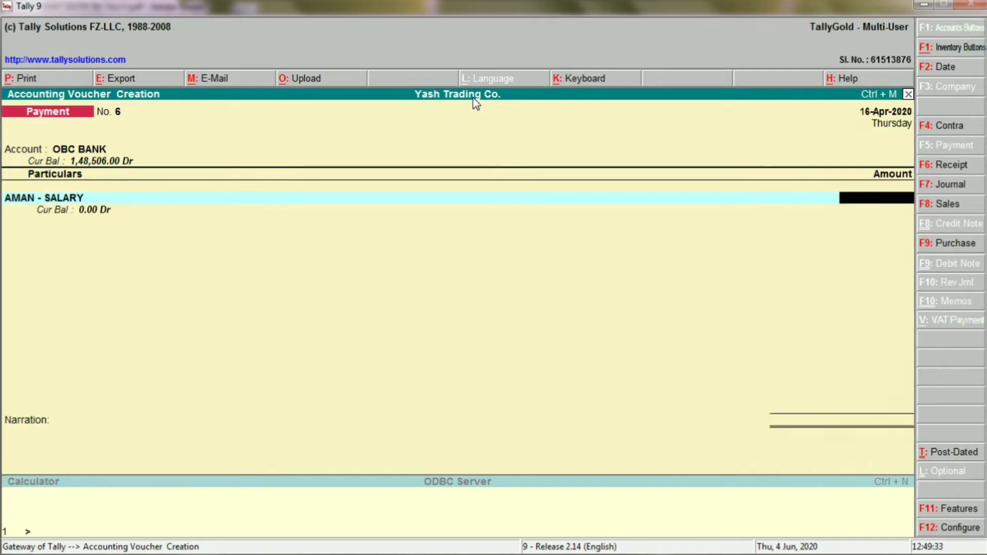
# Step: Enter the salary amount of 15000 from the statement entry and leave the cheque number blank in the narration
pyautogui.hotkey('alt', 'Tab')
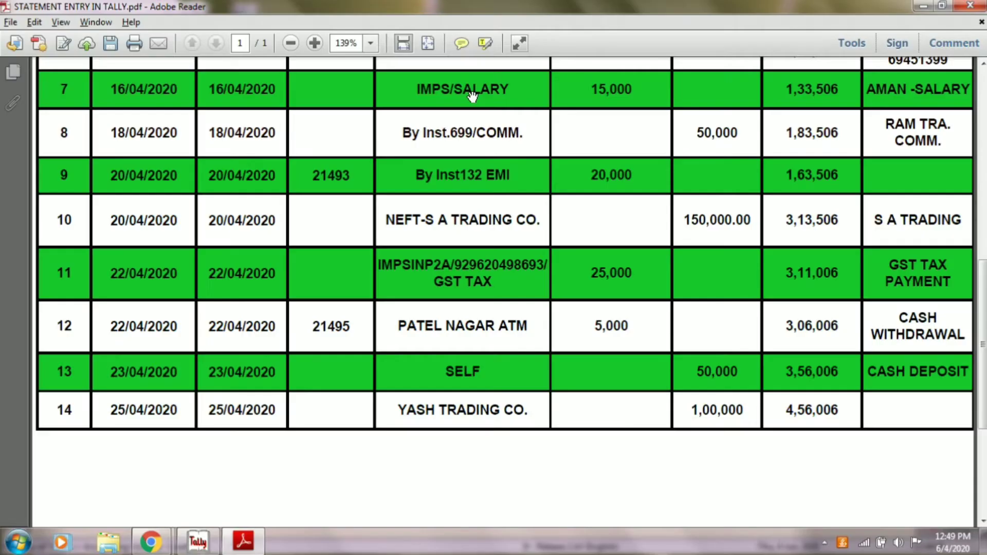
pyautogui.hotkey('alt', 'Tab')
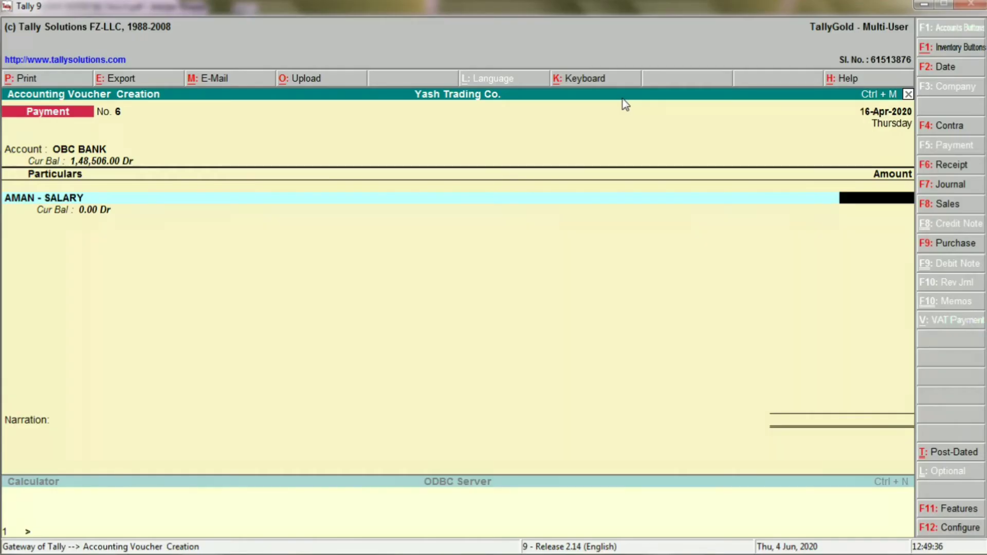
pyautogui.write('15000')
pyautogui.press('Return')
pyautogui.press('Return')
pyautogui.press('Return')
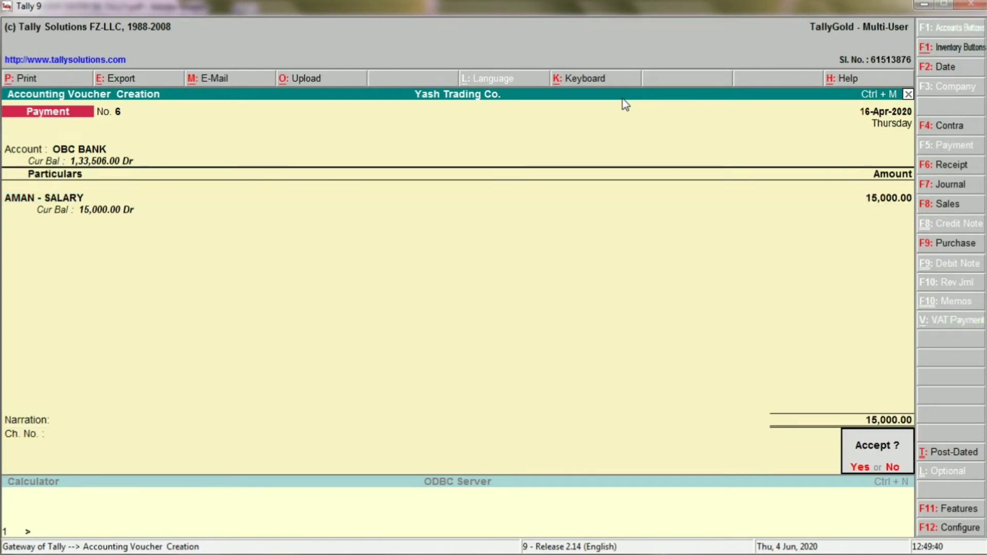
# Step: Return to the particulars of the 15,000.00 voucher and review the employee's salary ledger, accepting it under Indirect Expenses
pyautogui.press('n')
pyautogui.press('Return')
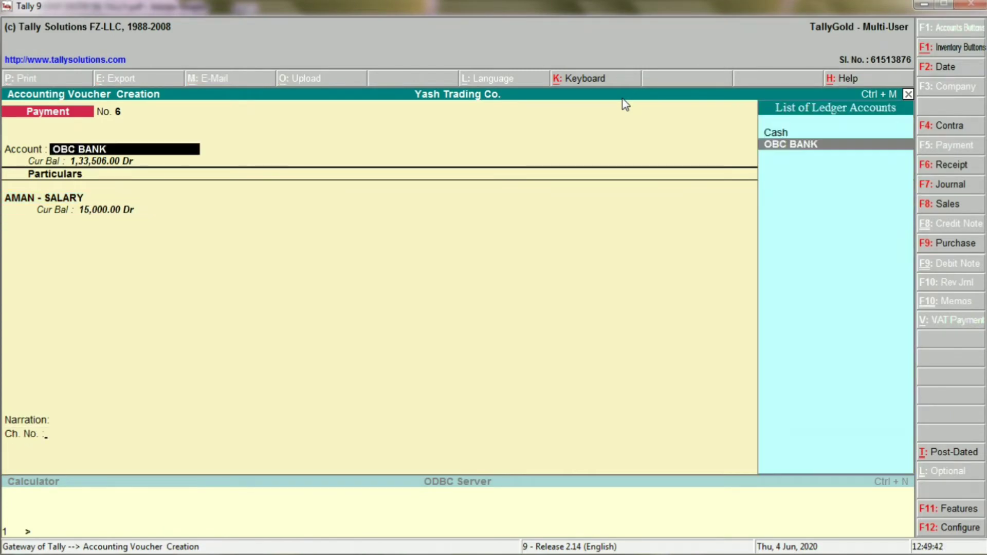
pyautogui.press('Return')
pyautogui.hotkey('ctrl', 'Return')
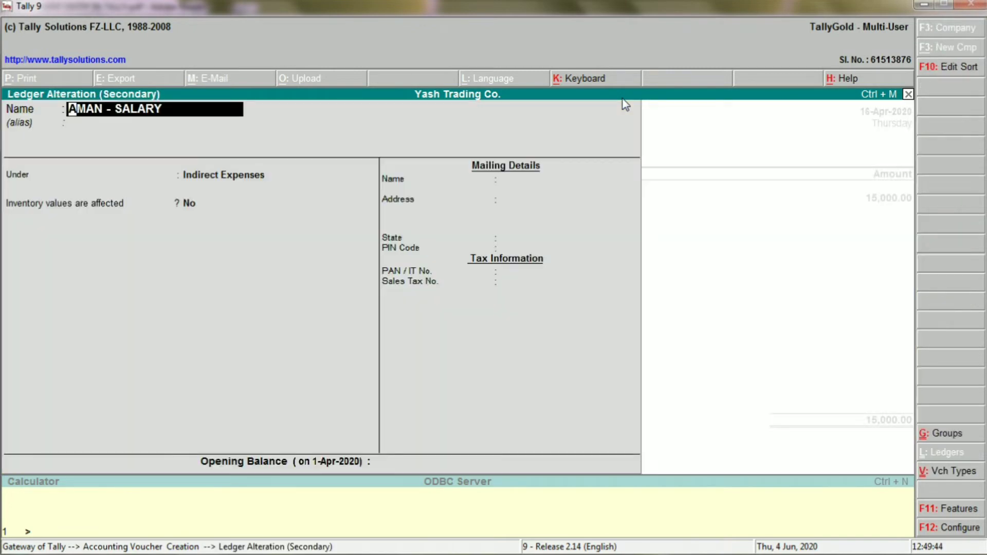
pyautogui.press('Return')
pyautogui.press('Return')
pyautogui.press('Return')
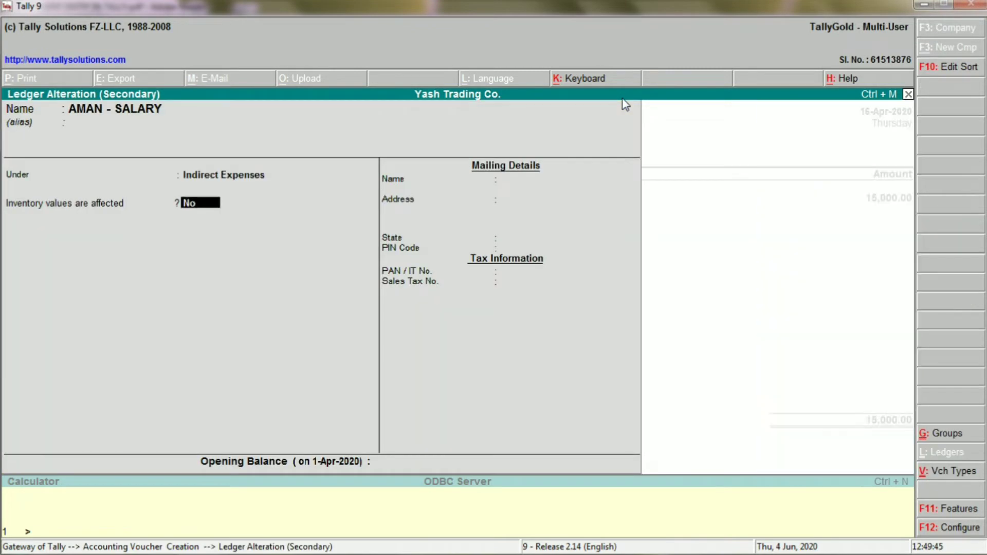
pyautogui.press('Return')
pyautogui.press('Return')
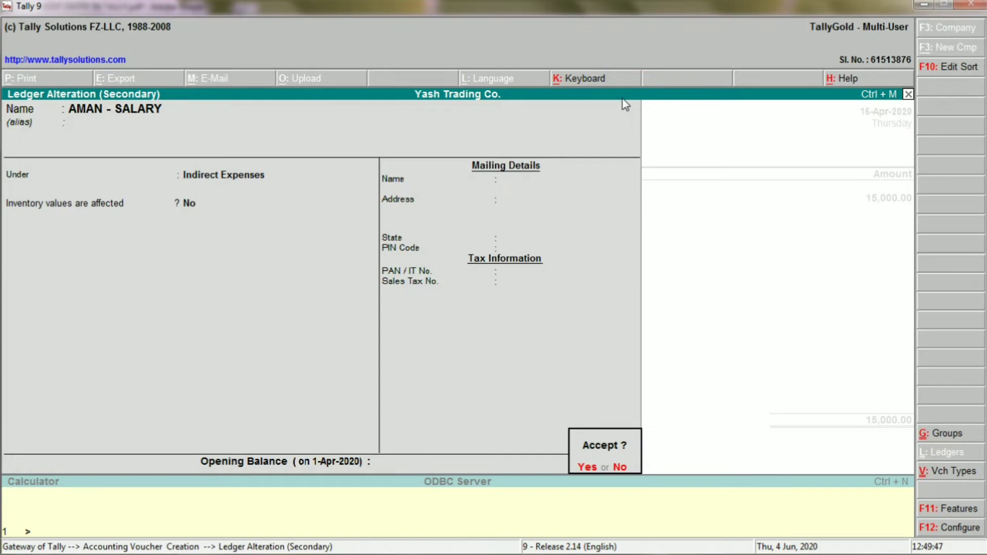
pyautogui.press('Return')
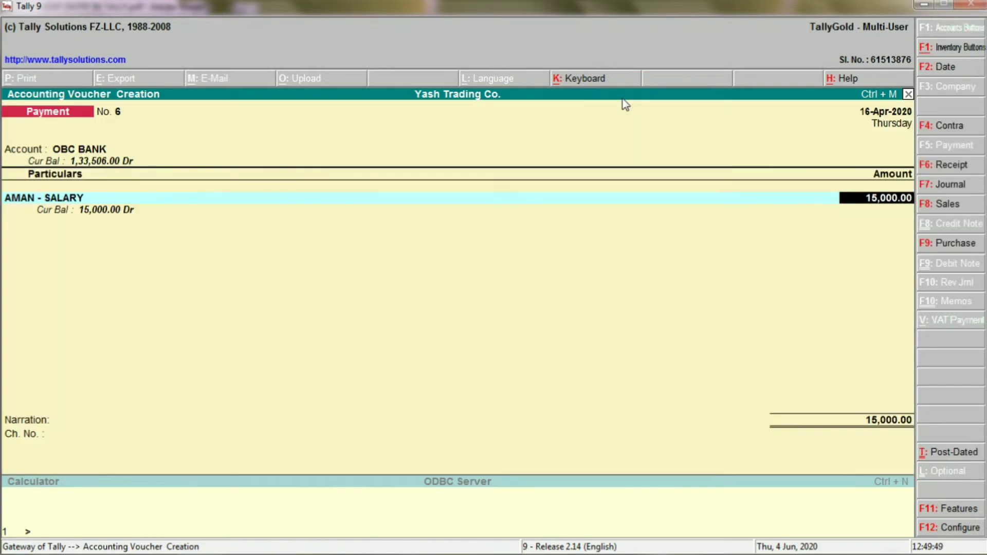
# Step: Complete the 15,000.00 salary payment voucher without a cheque number and save it
pyautogui.press('Return')
pyautogui.press('Return')
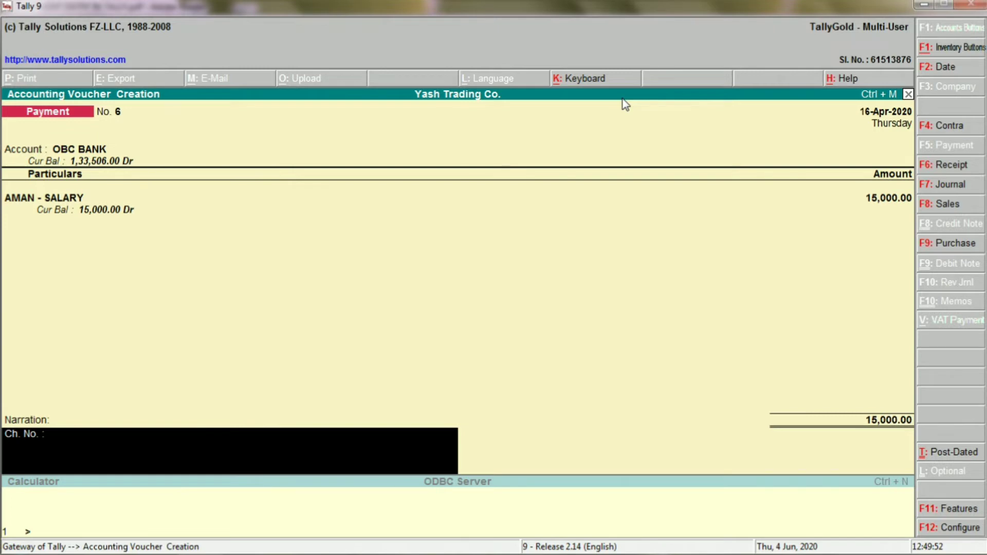
pyautogui.press('Return')
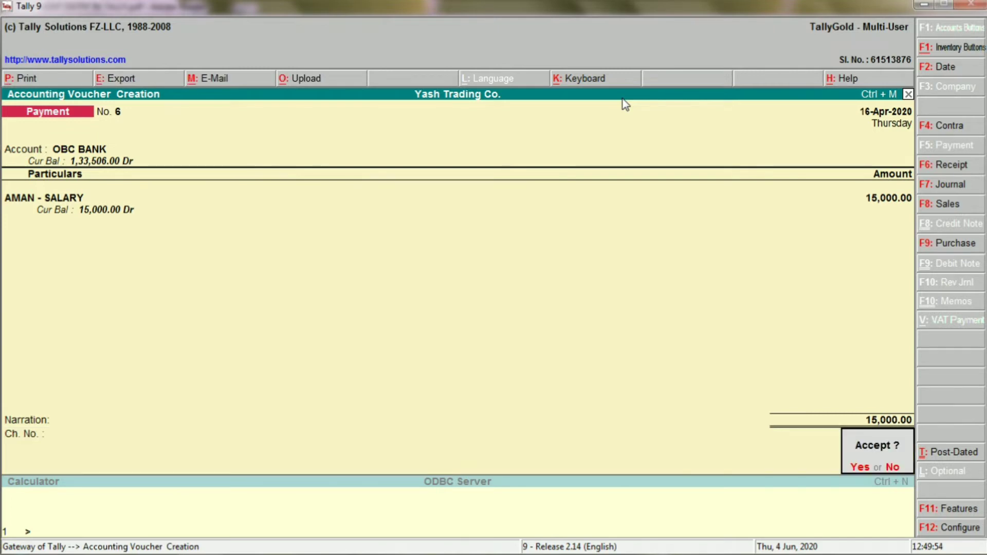
pyautogui.press('Return')
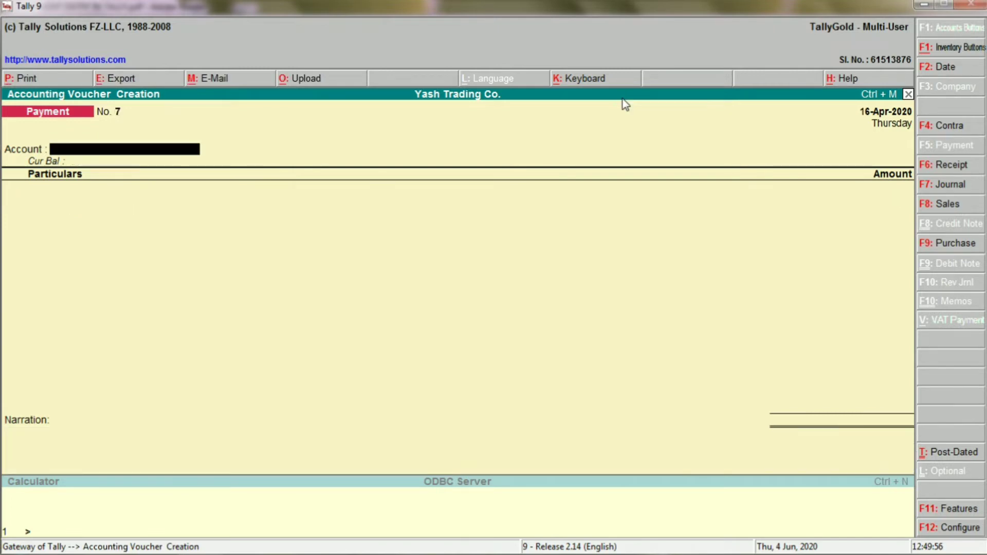
# Step: Check the eighth statement entry, By Inst.699/COMM., in the PDF and set the voucher date to 18.4.2020 in Tally
pyautogui.hotkey('alt', 'Tab')
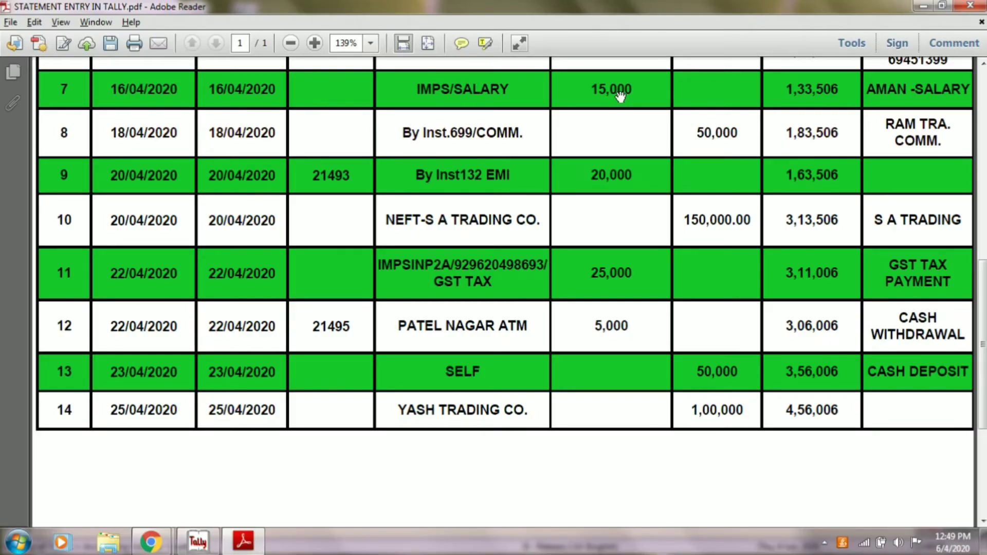
pyautogui.scroll(-1, 621, 95)
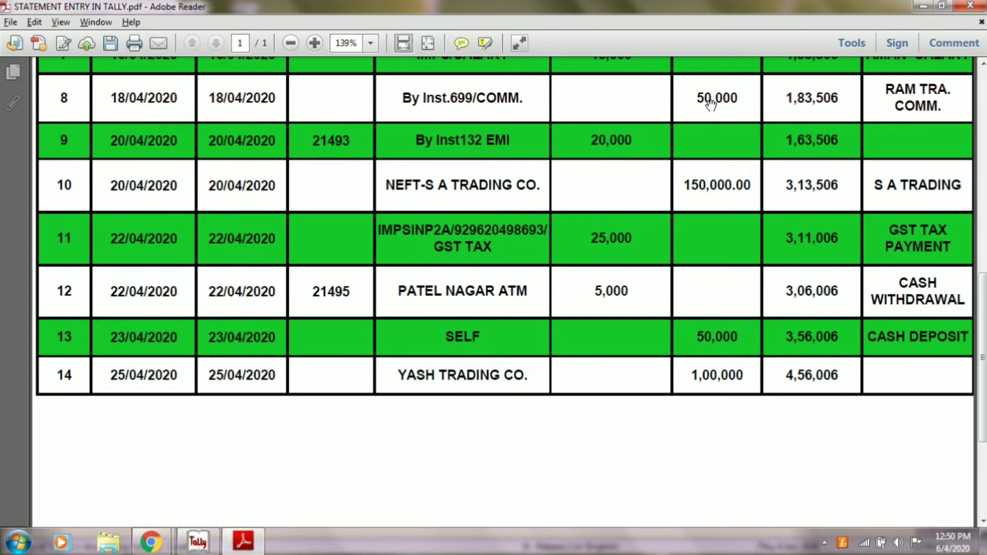
pyautogui.hotkey('alt', 'Tab')
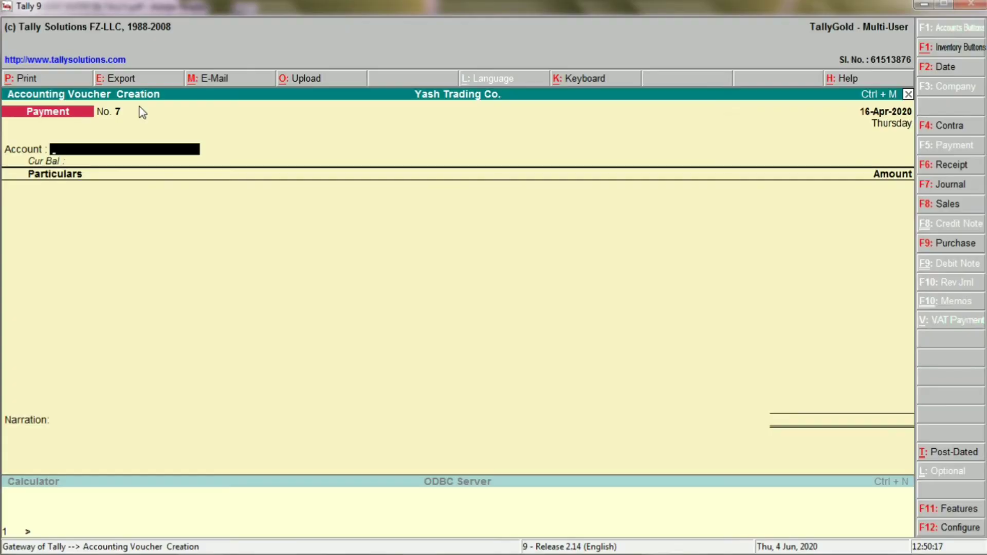
pyautogui.press('F2')
pyautogui.write('18.')
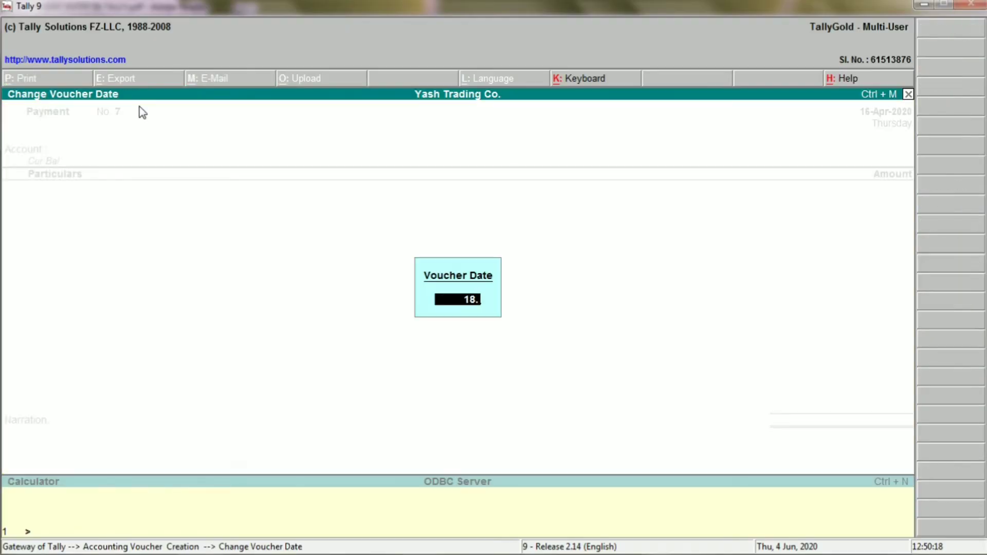
pyautogui.write('4.2020')
pyautogui.press('Return')
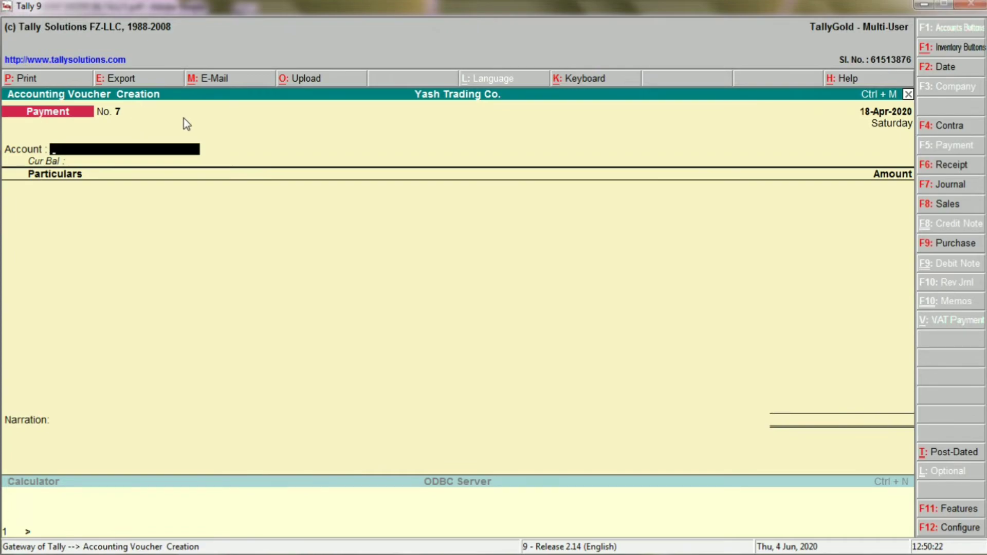
# Step: Recheck the commission deposit in the statement, switch to a receipt voucher and select OBC BANK as its account
pyautogui.hotkey('alt', 'Tab')
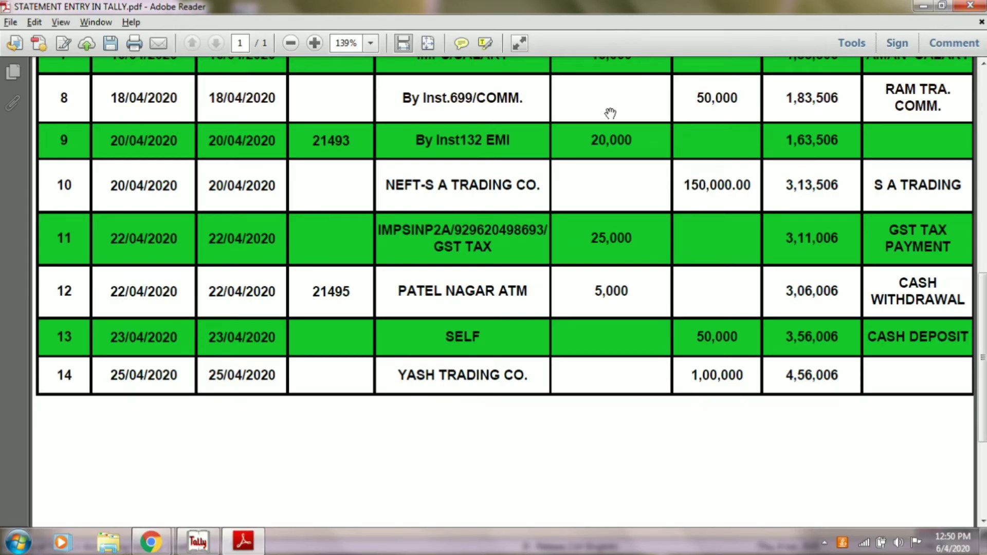
pyautogui.hotkey('alt', 'Tab')
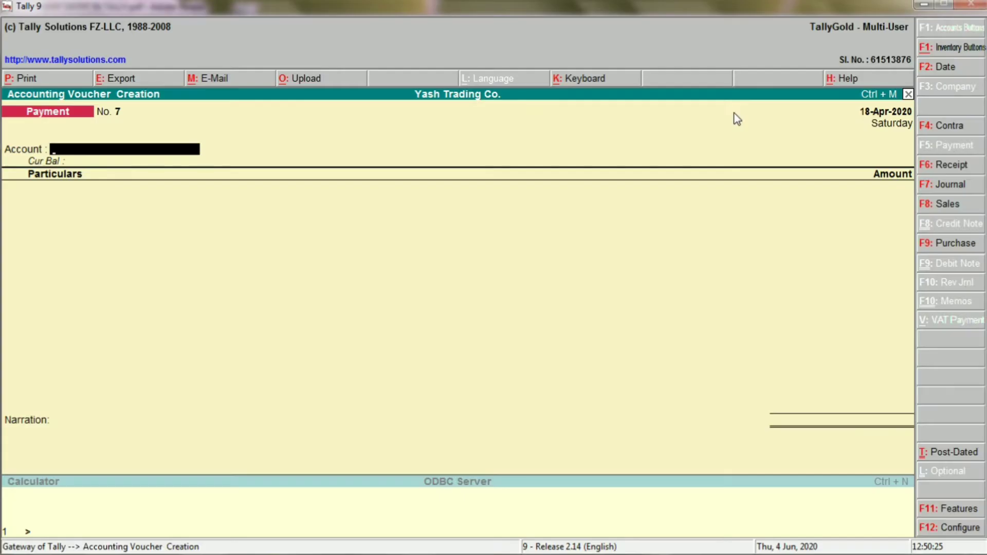
pyautogui.click(932, 165)
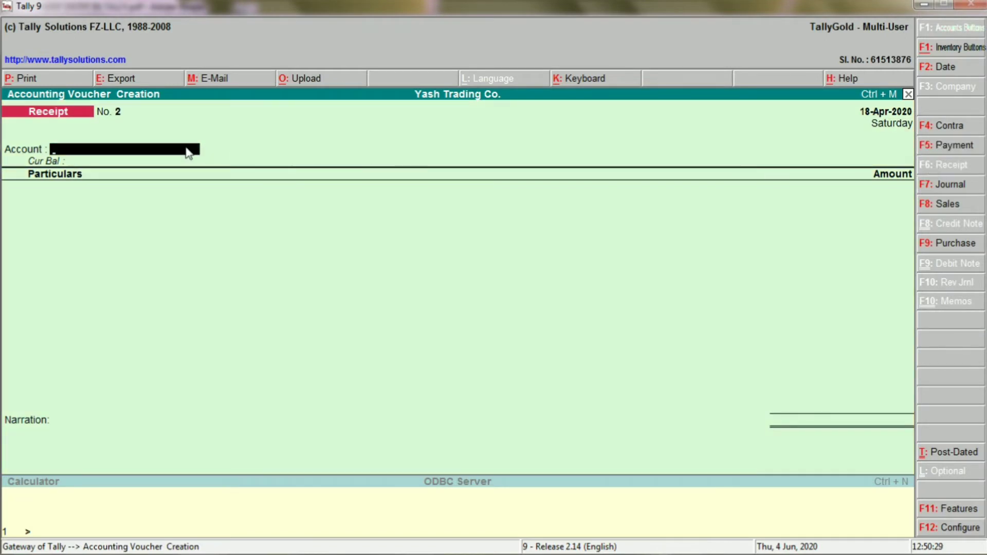
pyautogui.write('OBC')
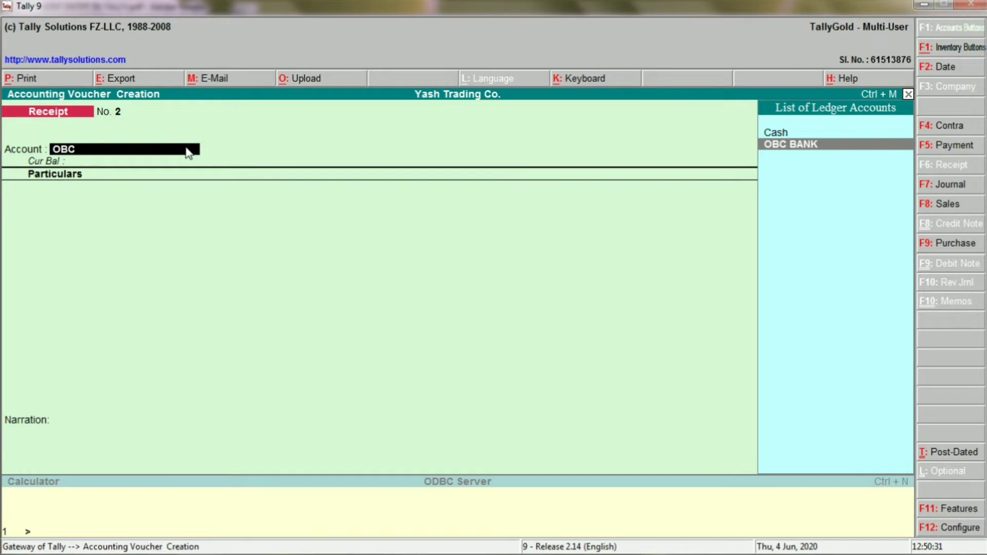
pyautogui.press('Return')
# Step: Check the commission deposit in the statement PDF and enter COMMISSION RECE. with an amount of 50000 in the Tally receipt voucher
pyautogui.hotkey('alt', 'Tab')
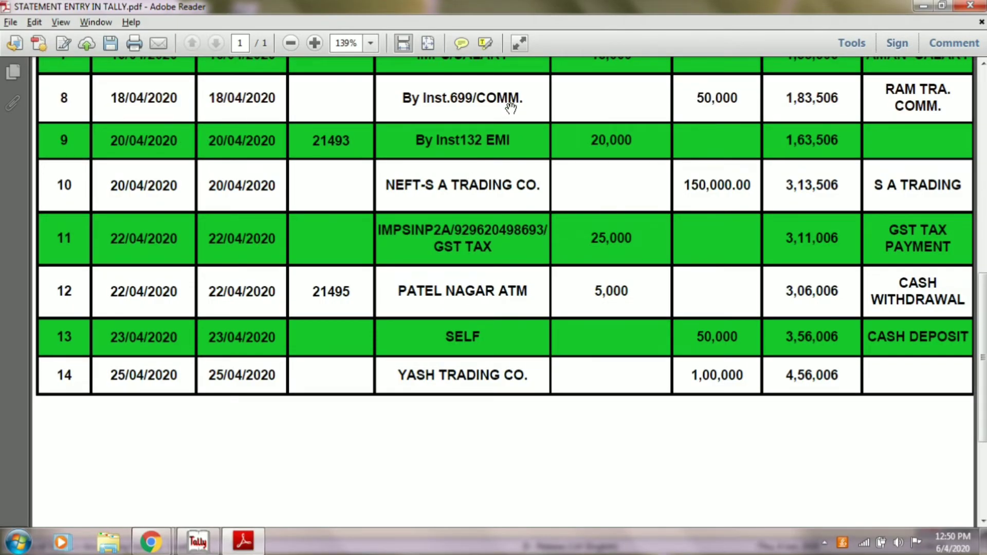
pyautogui.hotkey('alt', 'Tab')
pyautogui.write('COM')
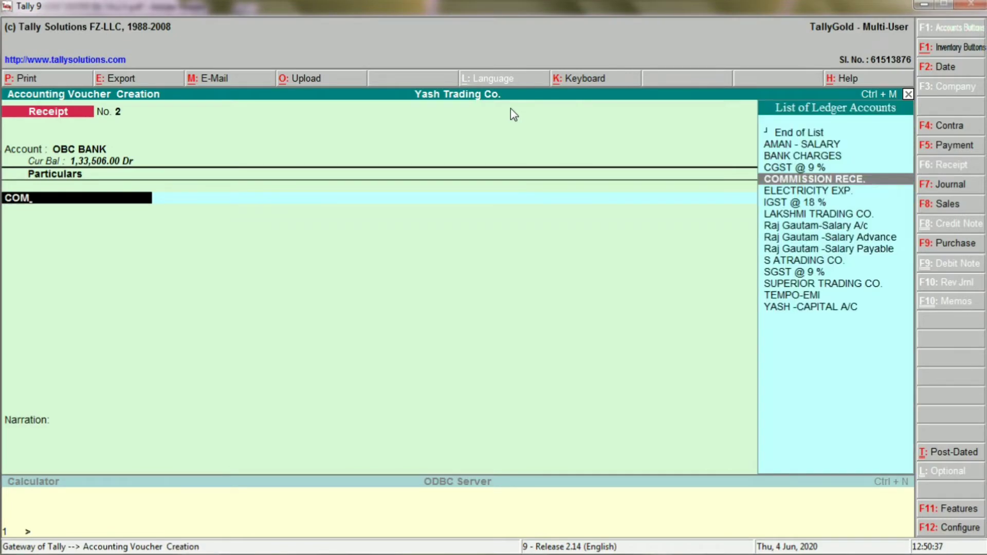
pyautogui.press('Return')
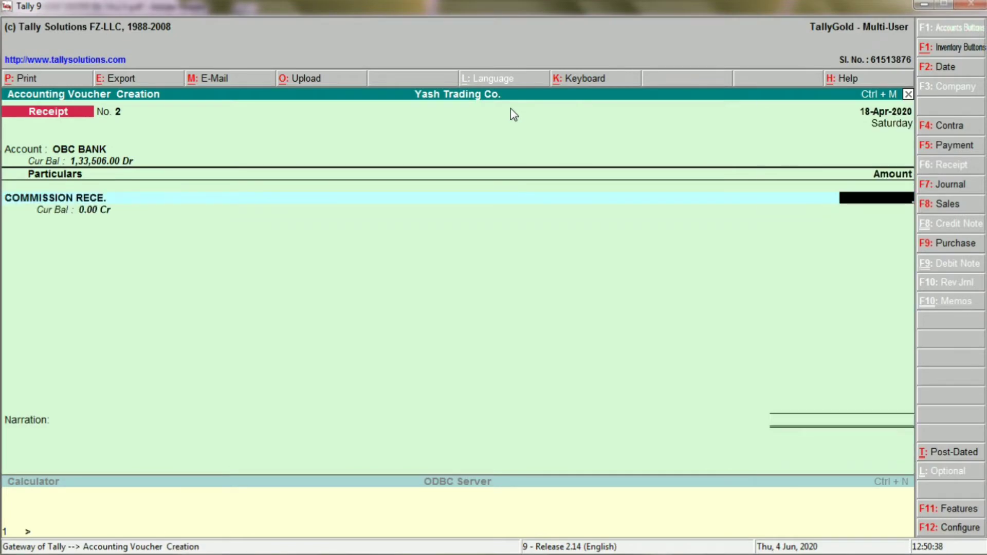
pyautogui.hotkey('alt', 'Tab')
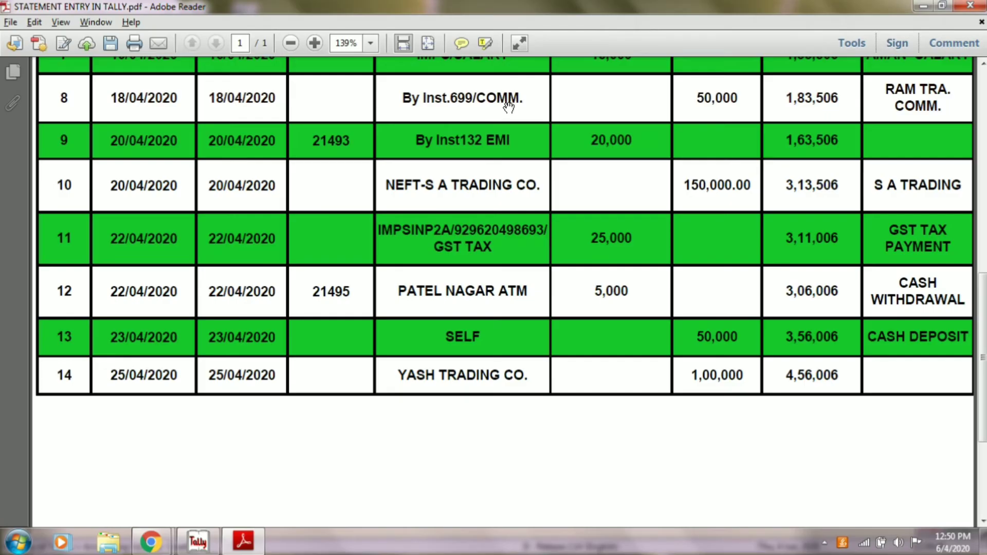
pyautogui.hotkey('alt', 'Tab')
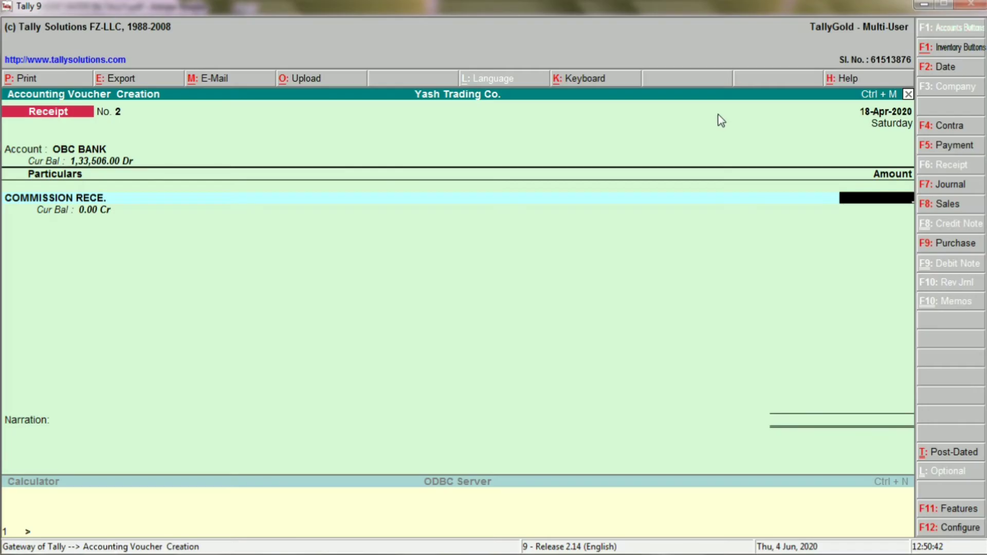
pyautogui.write('50000')
pyautogui.press('Return')
# Step: Return to the receipt's particulars and review the COMMISSION RECE. ledger, accepting it under Indirect Incomes
pyautogui.press('BackSpace')
pyautogui.press('BackSpace')
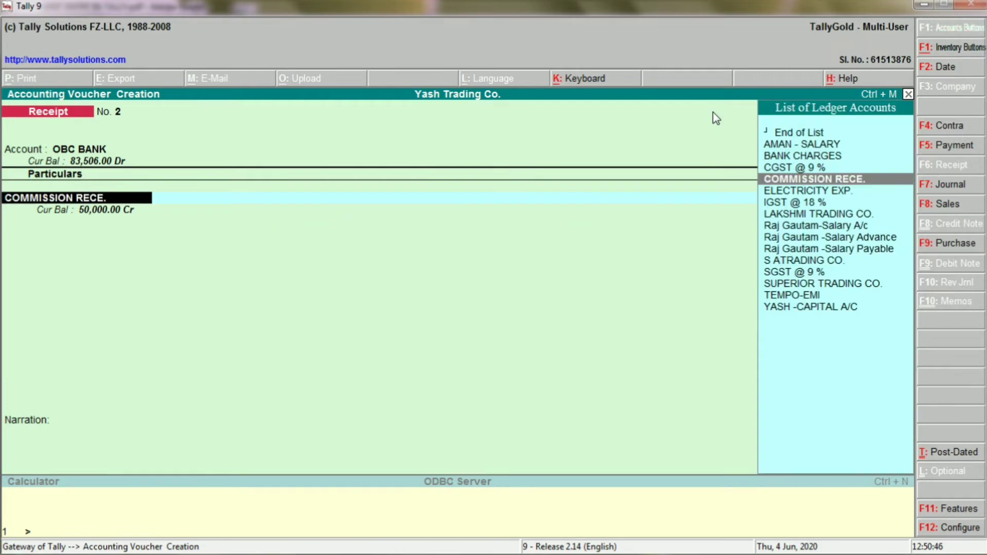
pyautogui.hotkey('ctrl', 'Return')
pyautogui.press('Return')
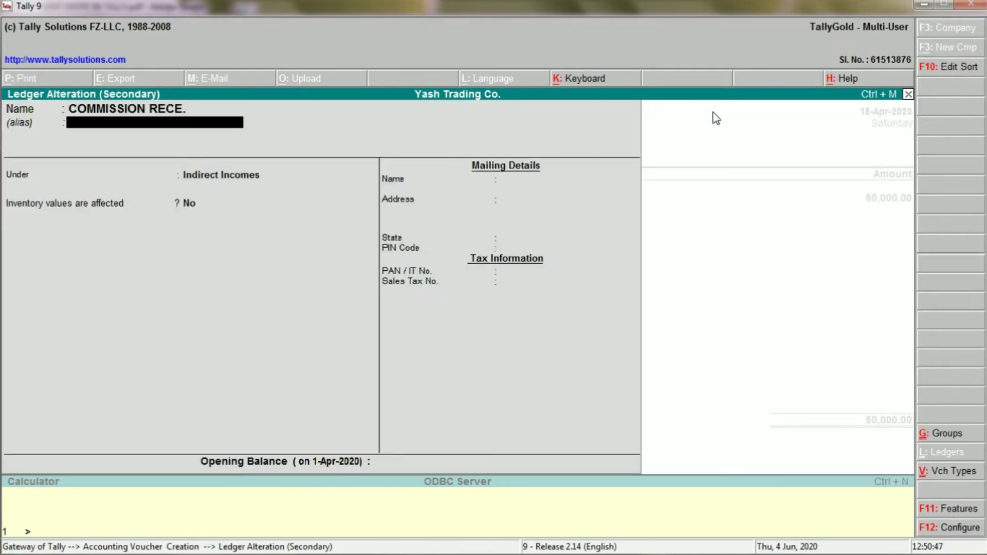
pyautogui.press('Return')
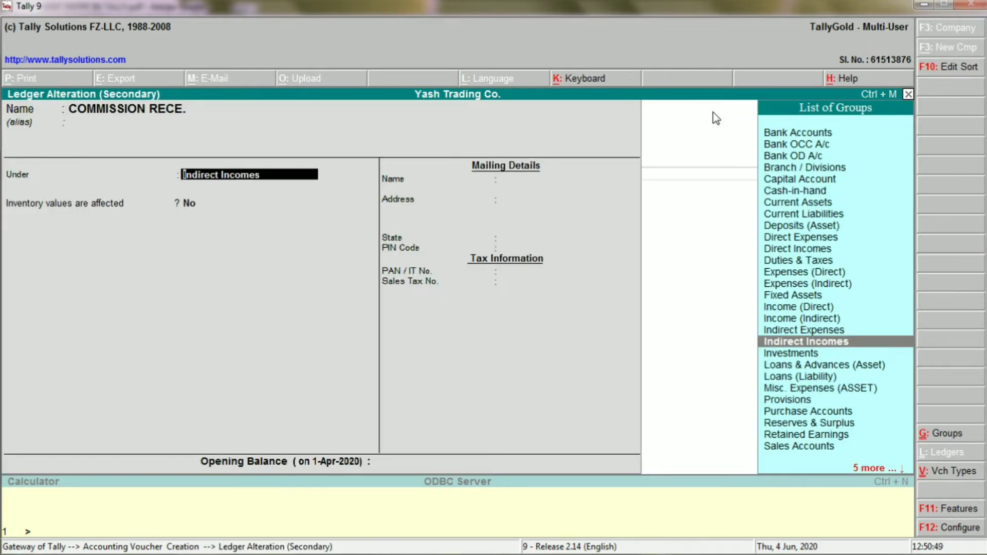
pyautogui.press('Return')
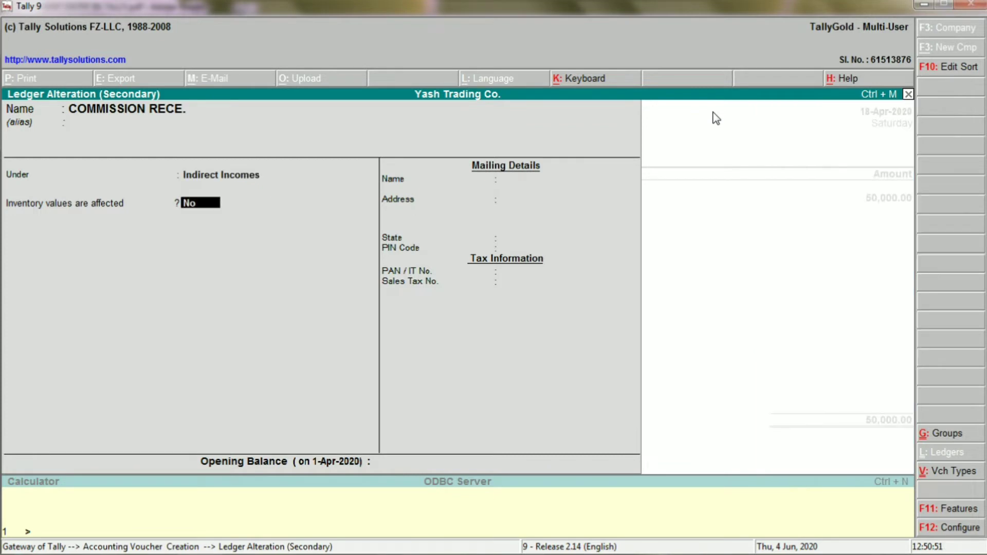
pyautogui.press('Return')
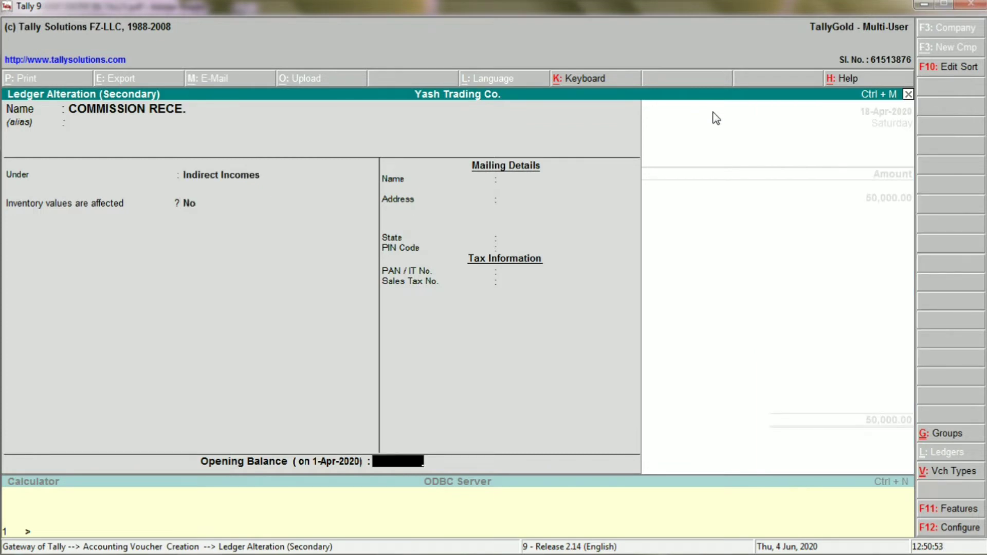
pyautogui.press('Return')
pyautogui.press('Return')
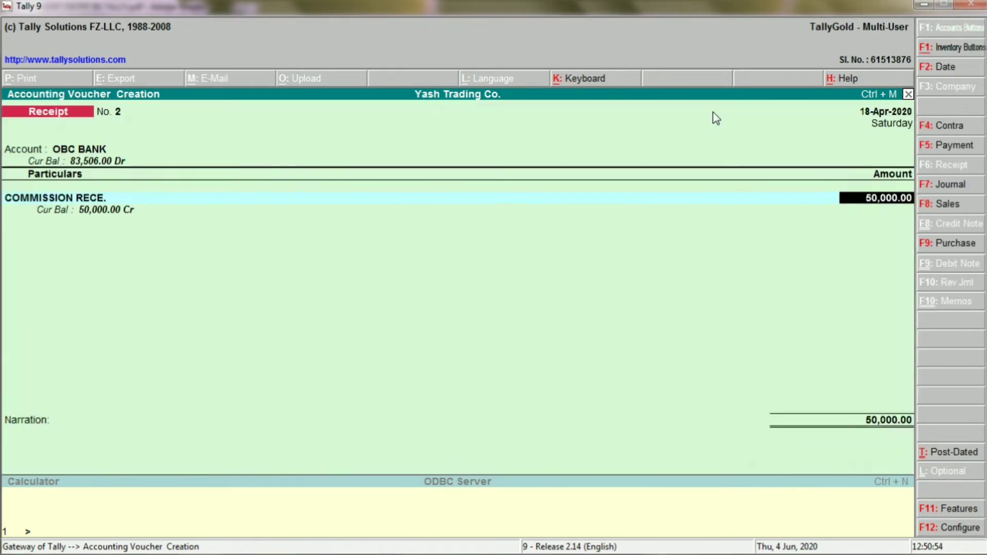
# Step: Complete the 50,000.00 commission receipt without a cheque number, recheck it against the statement PDF and save it
pyautogui.press('Return')
pyautogui.press('Return')
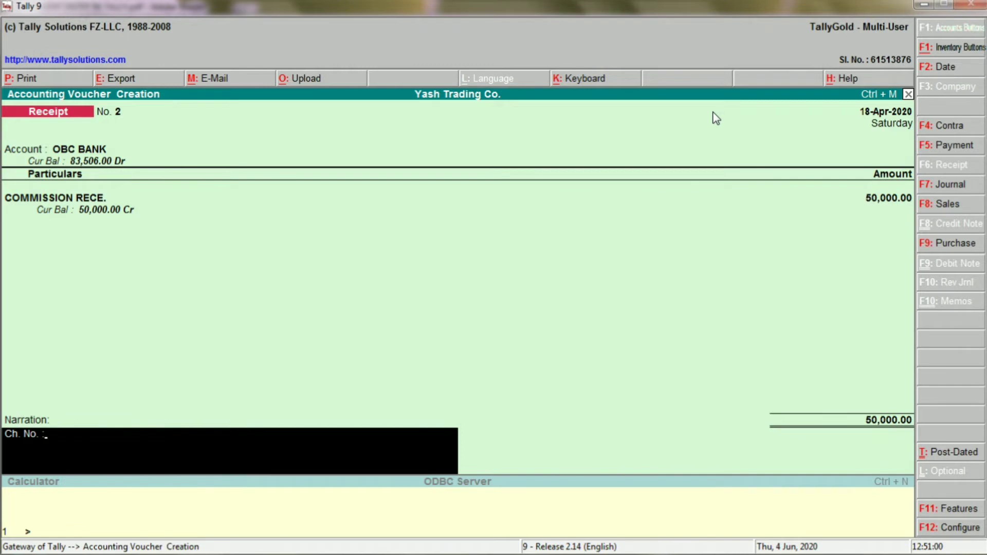
pyautogui.press('Return')
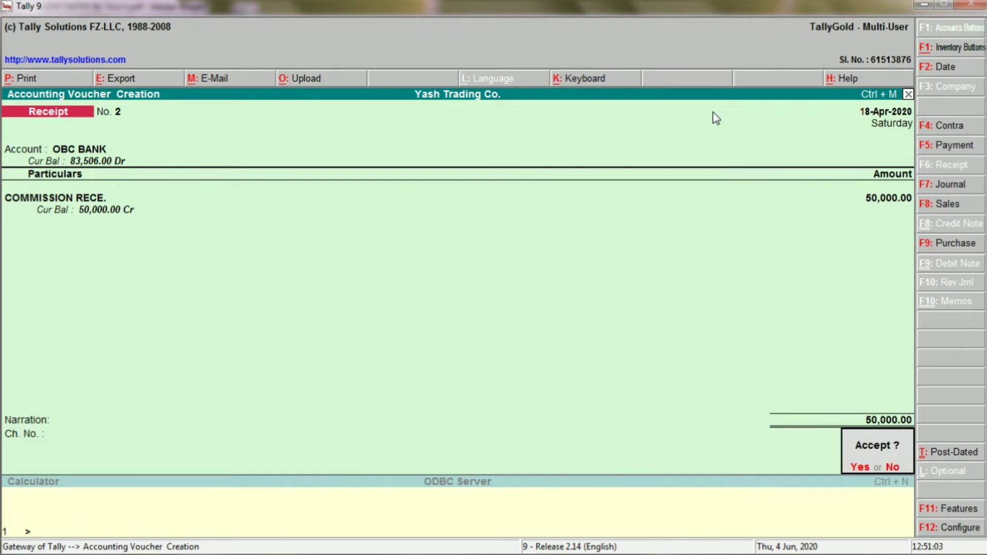
pyautogui.hotkey('alt', 'Tab')
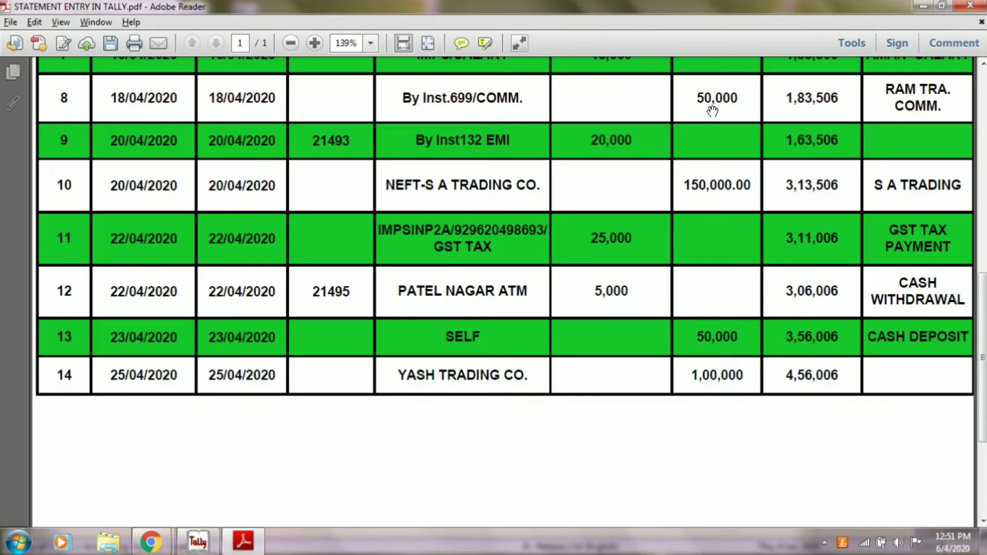
pyautogui.hotkey('alt', 'Tab')
pyautogui.press('Return')
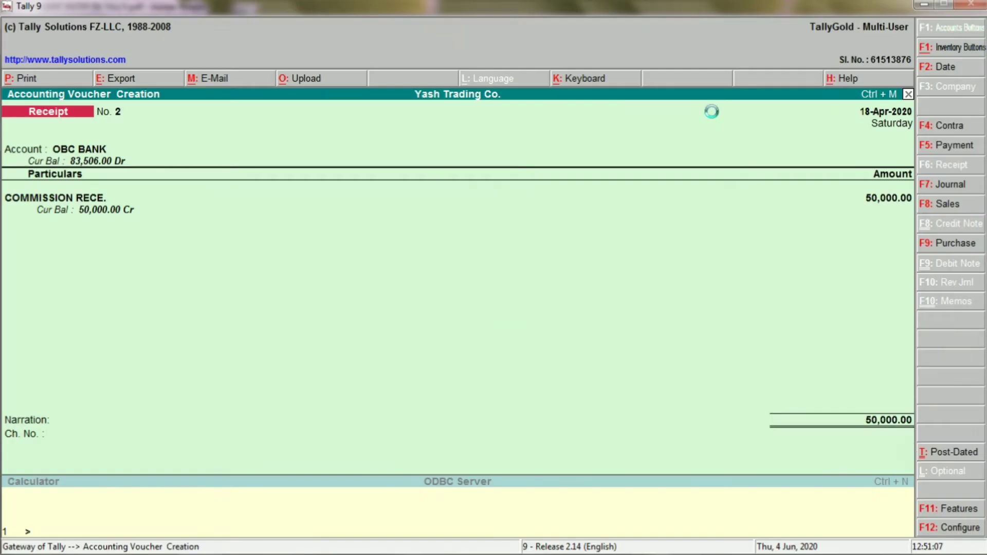
# Step: Check the ninth statement entry, By Inst132 EMI, in the PDF and set the voucher date to 20.4.2020 in Tally
pyautogui.hotkey('alt', 'Tab')
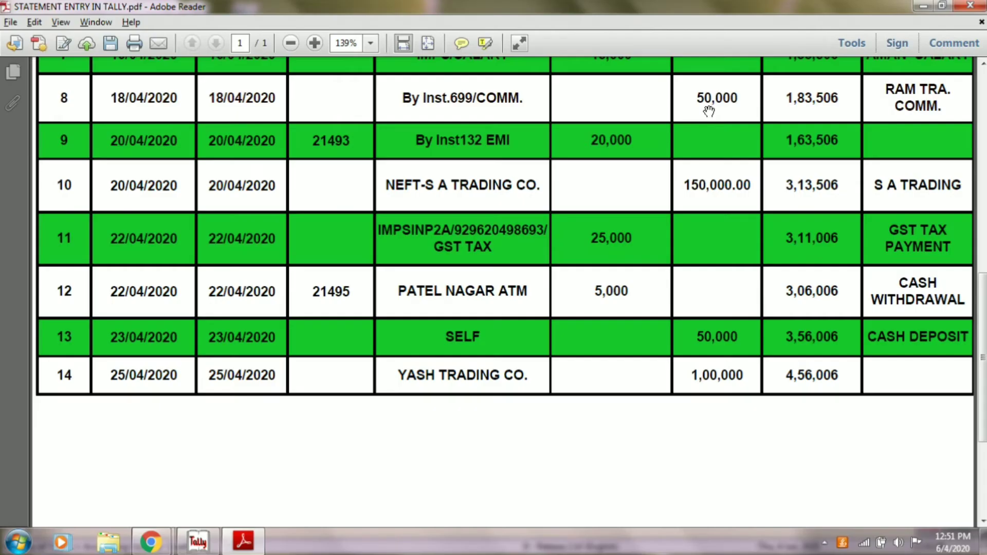
pyautogui.scroll(-1, 708, 111)
pyautogui.scroll(-1, 704, 113)
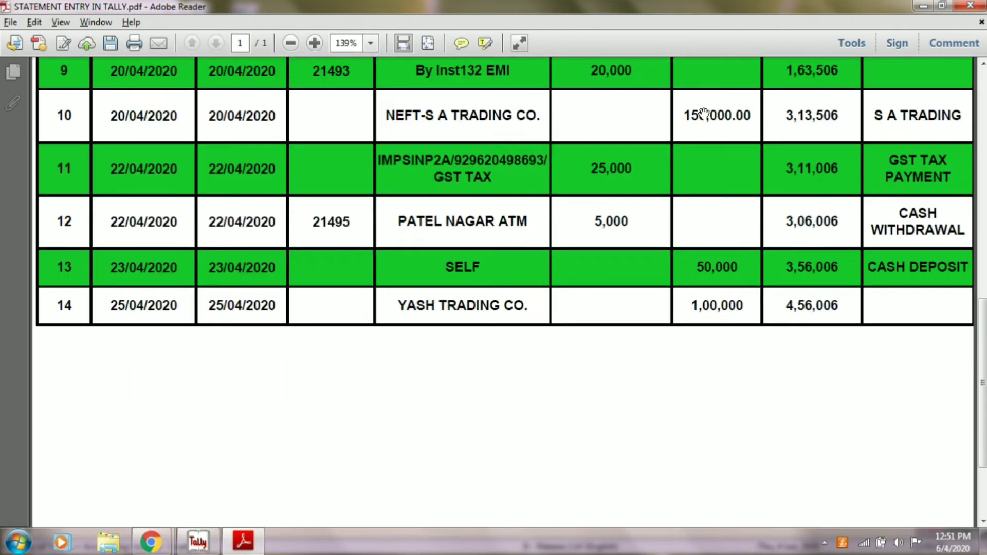
pyautogui.scroll(1, 696, 113)
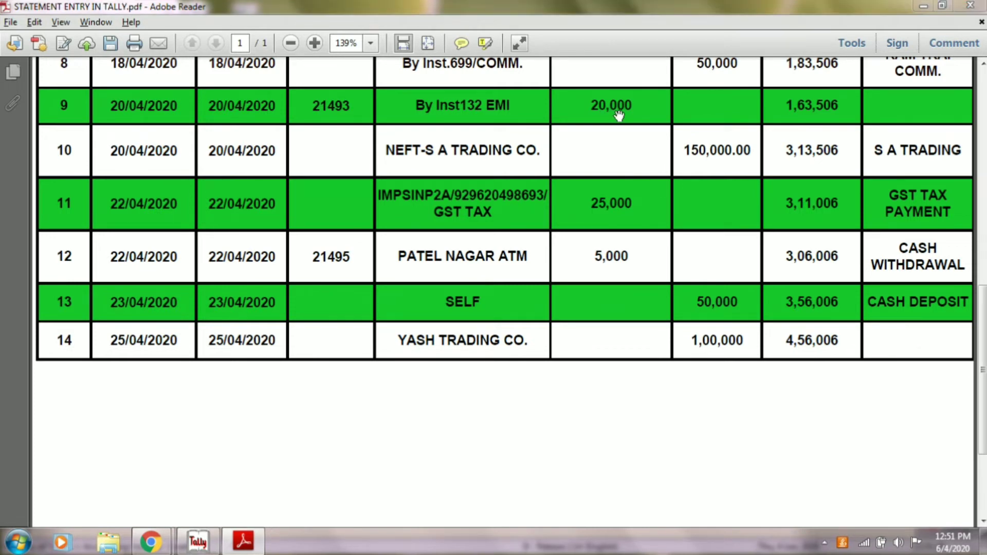
pyautogui.hotkey('alt', 'Tab')
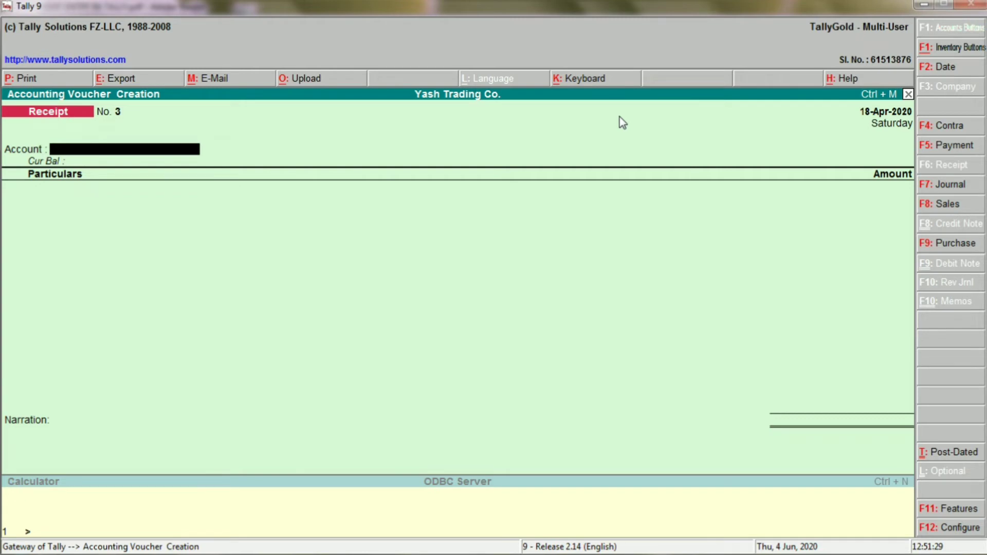
pyautogui.press('F2')
pyautogui.write('20.4.2020')
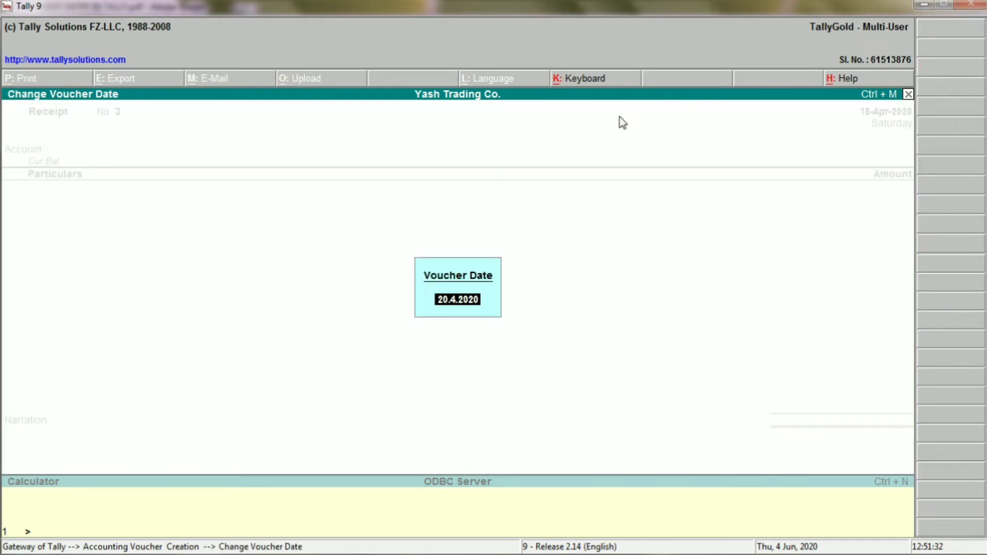
pyautogui.press('Return')
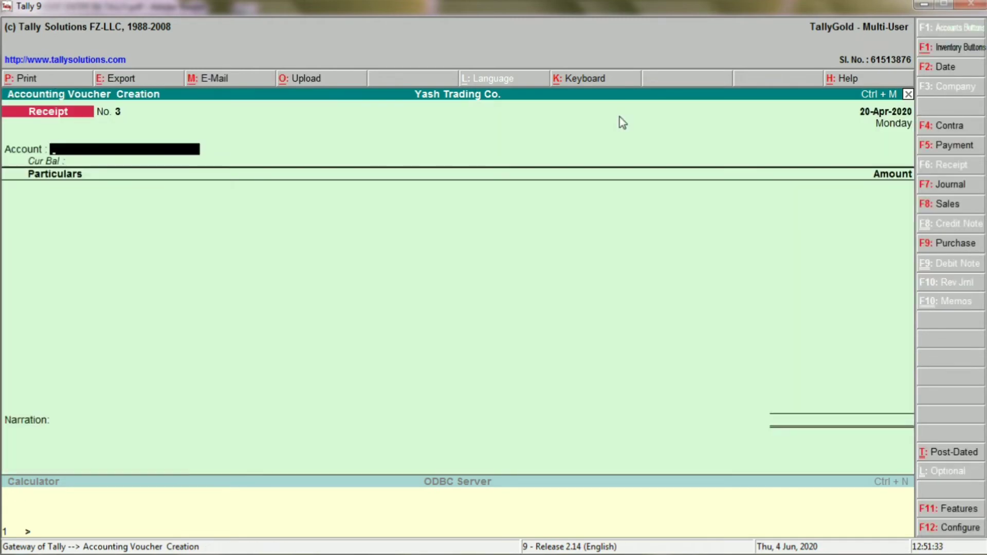
# Step: Switch to a payment voucher and select OBC BANK as its account
pyautogui.click(943, 148)
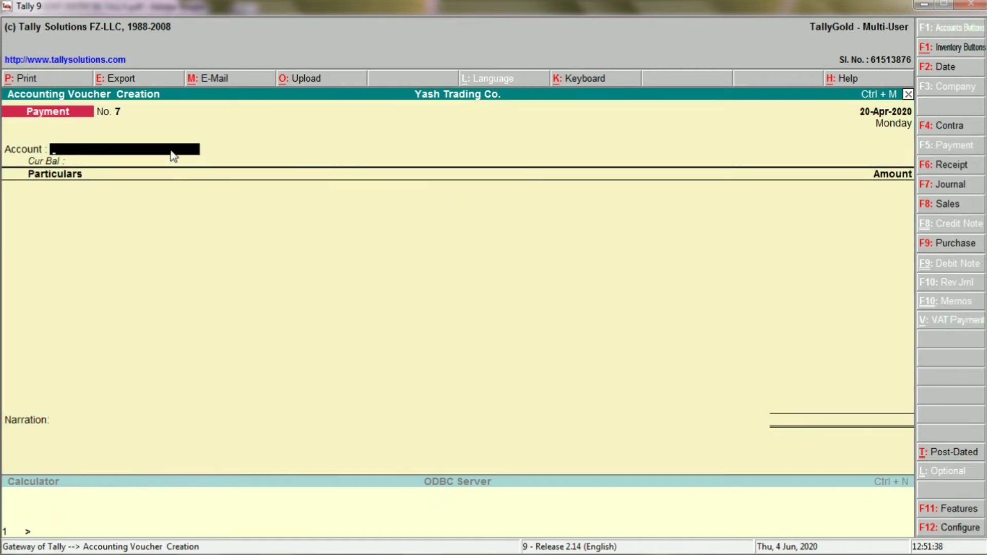
pyautogui.write('OBC')
pyautogui.press('Return')
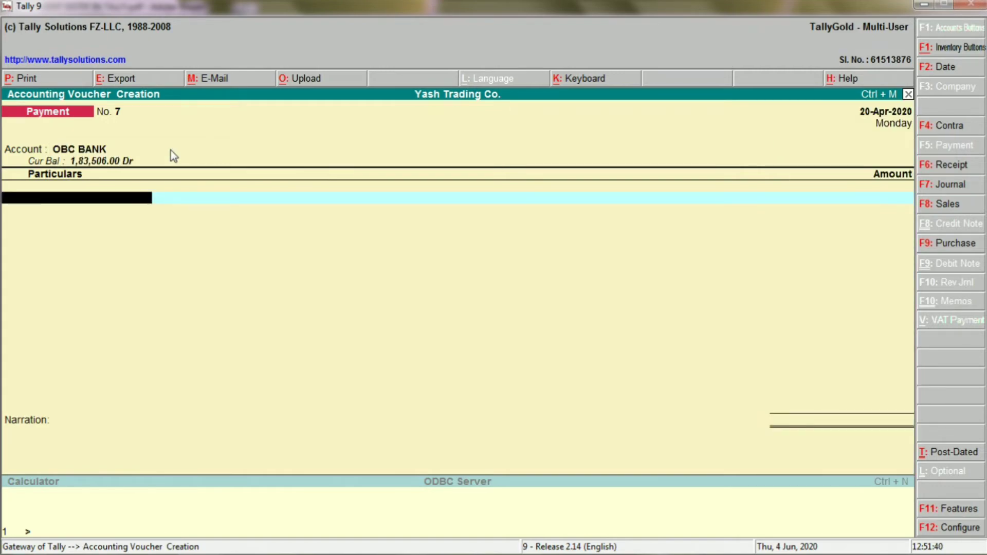
# Step: Recheck the EMI entry in the statement PDF and enter TEMPO-EMI with an amount of 20000 in the Tally payment voucher
pyautogui.hotkey('alt', 'Tab')
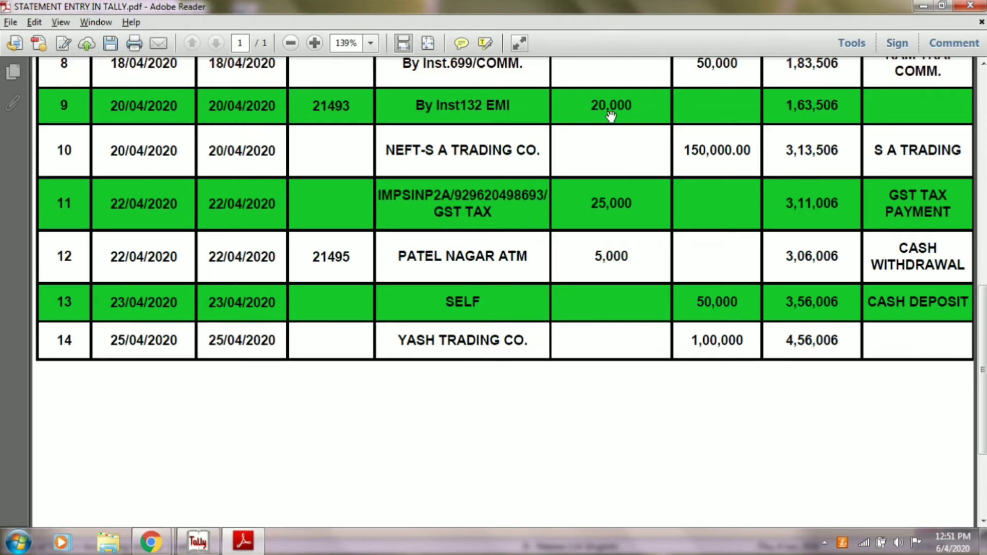
pyautogui.hotkey('alt', 'Tab')
pyautogui.write('TEM')
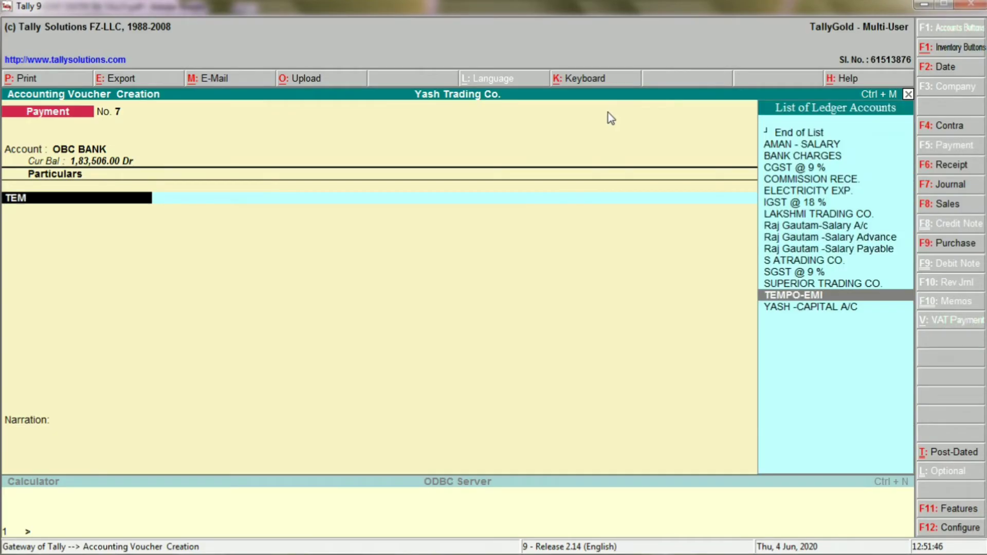
pyautogui.write('P')
pyautogui.press('Return')
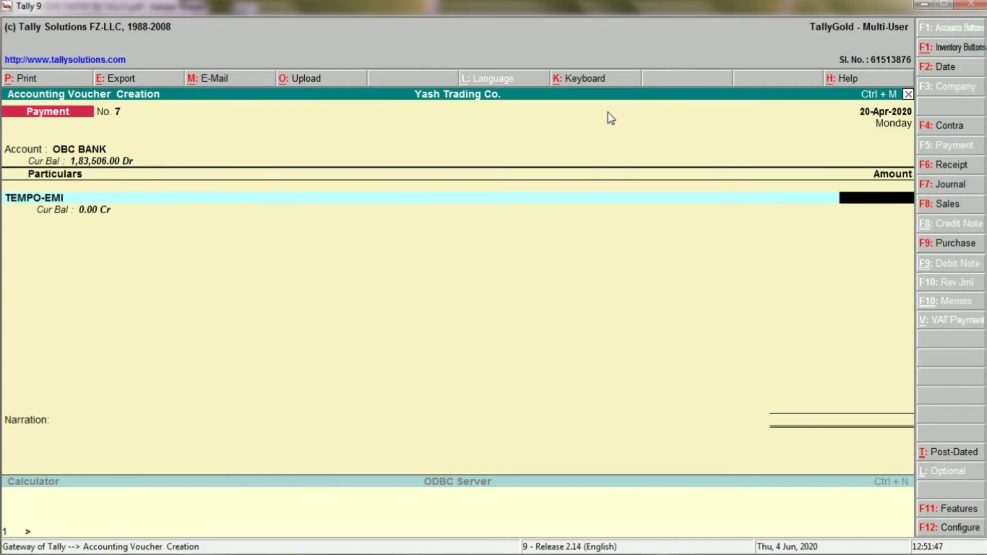
pyautogui.hotkey('alt', 'Tab')
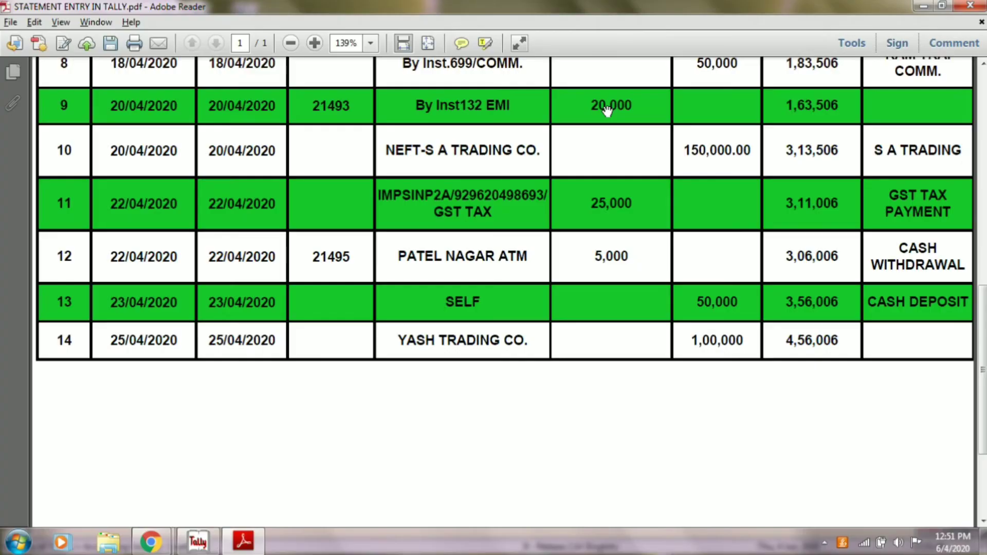
pyautogui.hotkey('alt', 'Tab')
pyautogui.write('20,00')
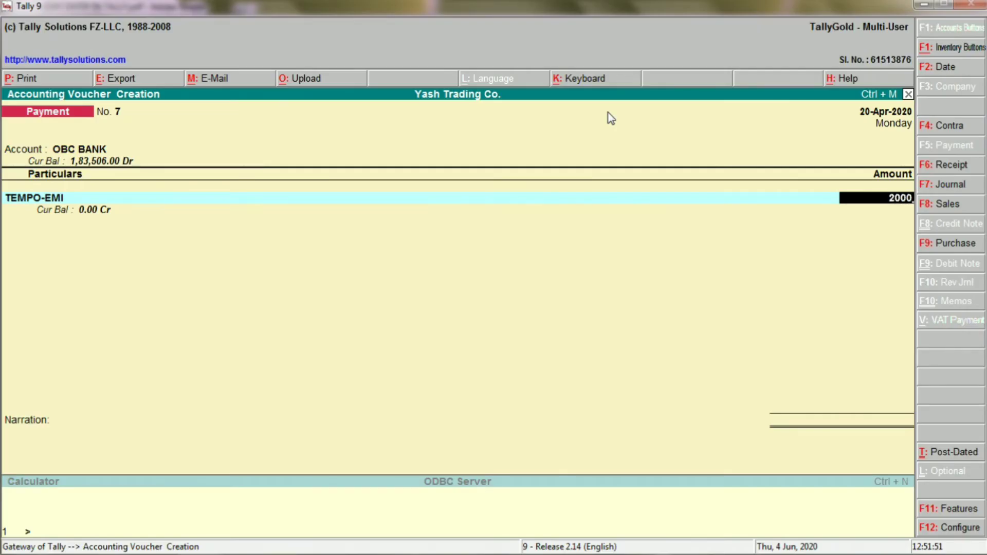
pyautogui.write('0')
pyautogui.press('Return')
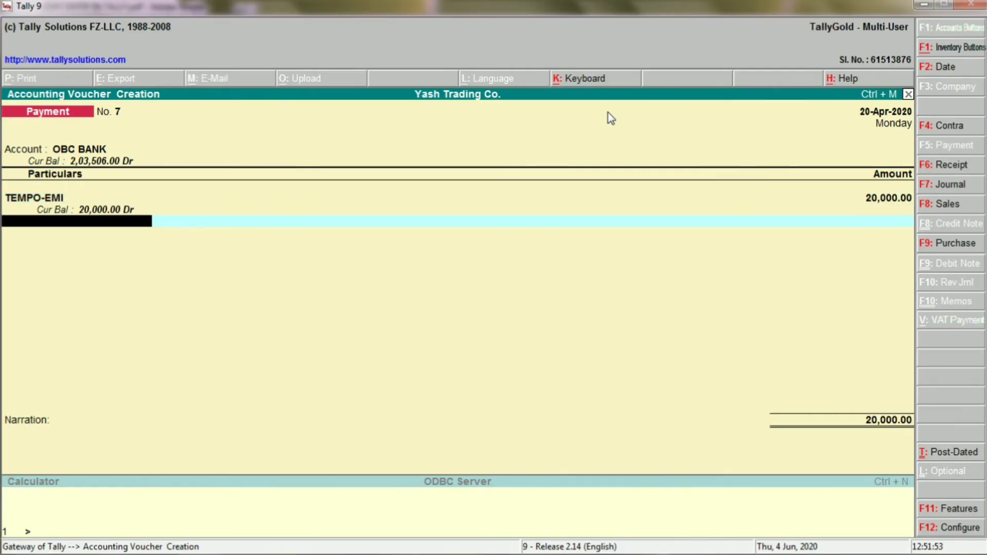
# Step: Open the TEMPO-EMI ledger from the voucher, keep it under Loans (Liability), set its state to Not Applicable and save it
pyautogui.press('Up')
pyautogui.press('Up')
pyautogui.hotkey('ctrl', 'Return')
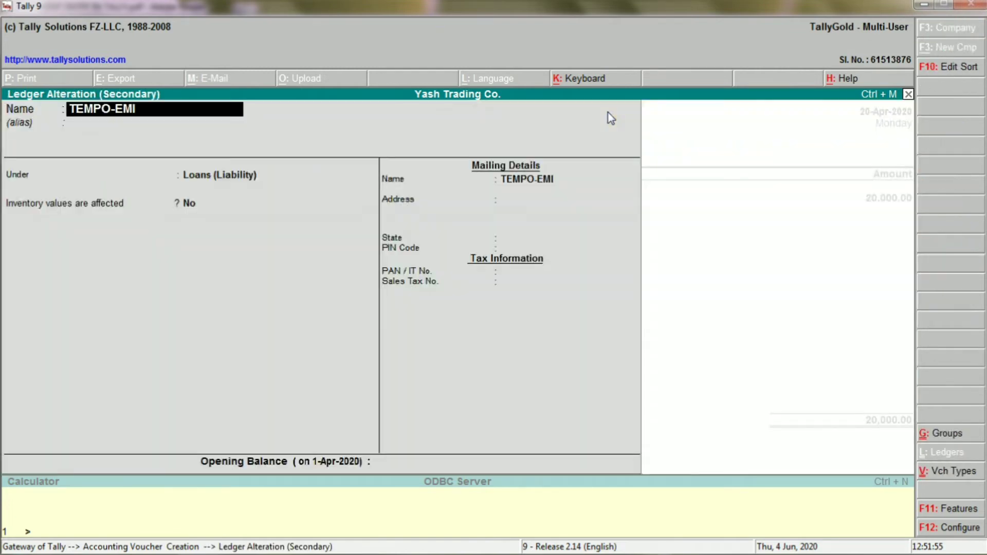
pyautogui.press('Return')
pyautogui.press('Return')
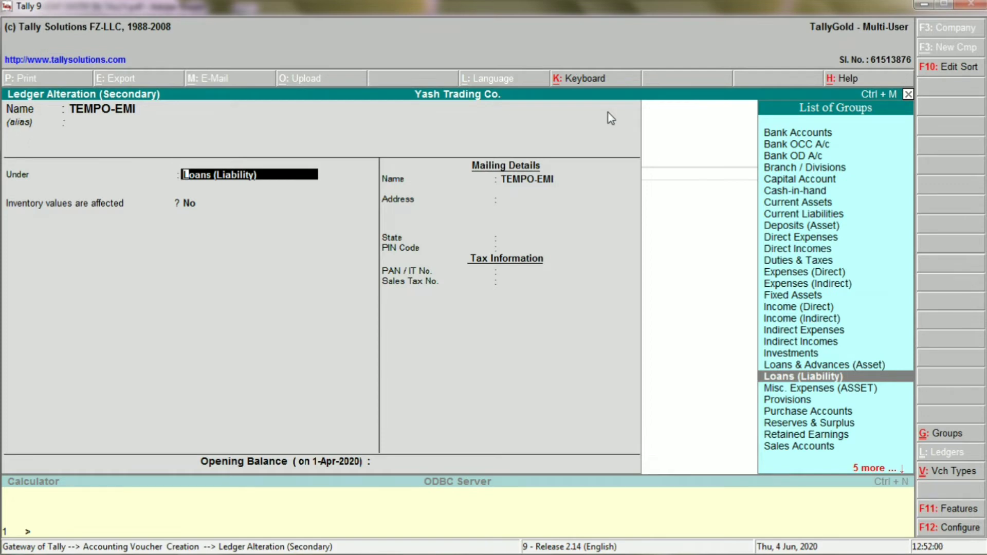
pyautogui.press('Return')
pyautogui.press('Return')
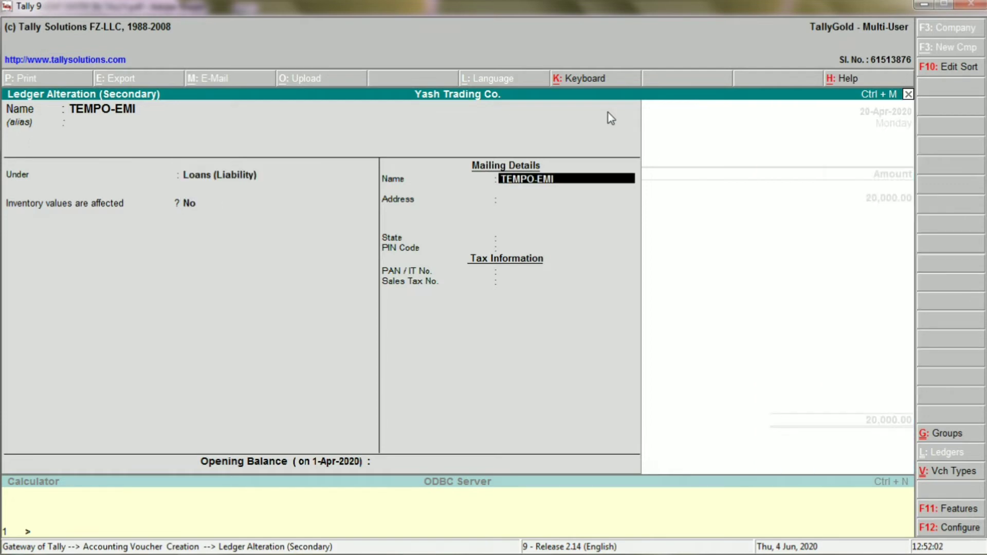
pyautogui.press('Return')
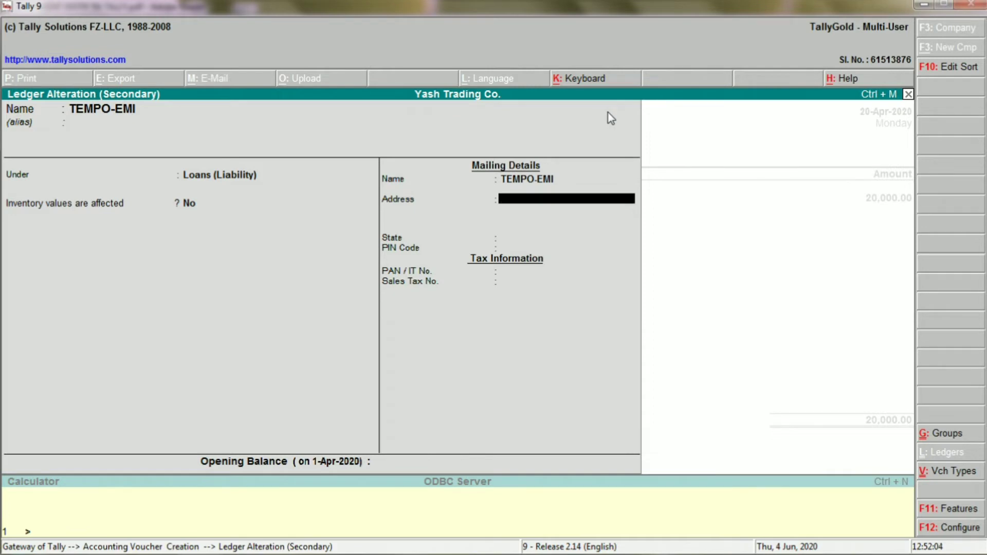
pyautogui.press('Return')
pyautogui.press('Return')
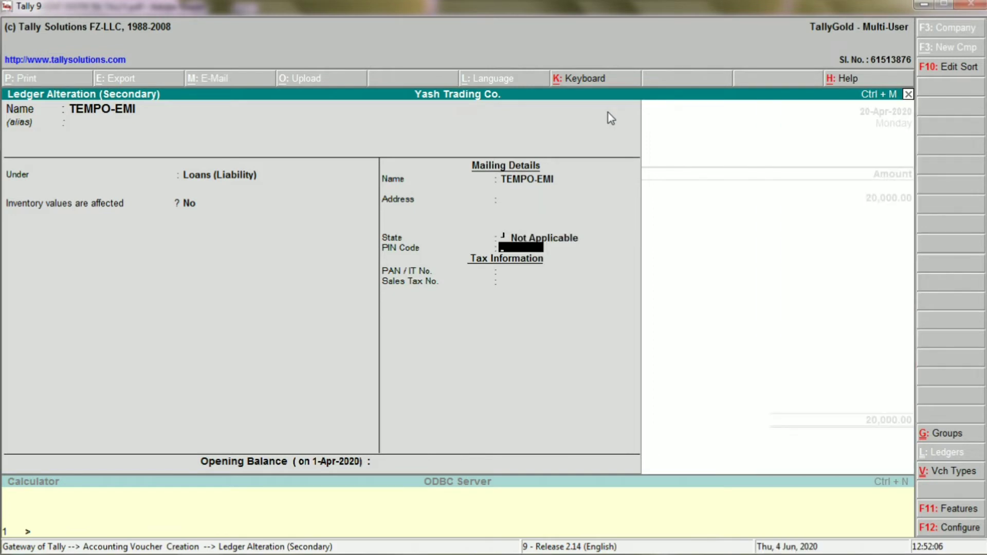
pyautogui.press('Return')
pyautogui.press('Return')
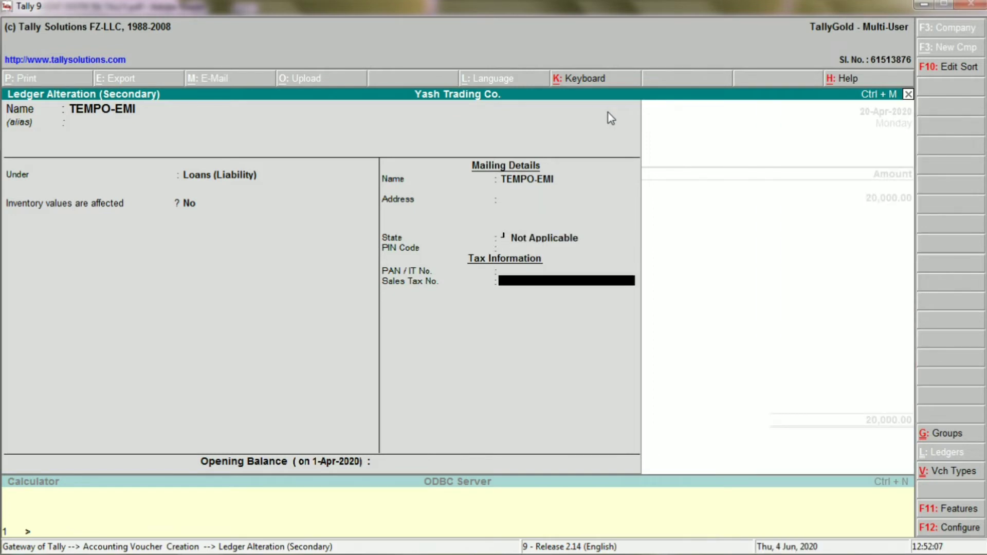
pyautogui.press('Return')
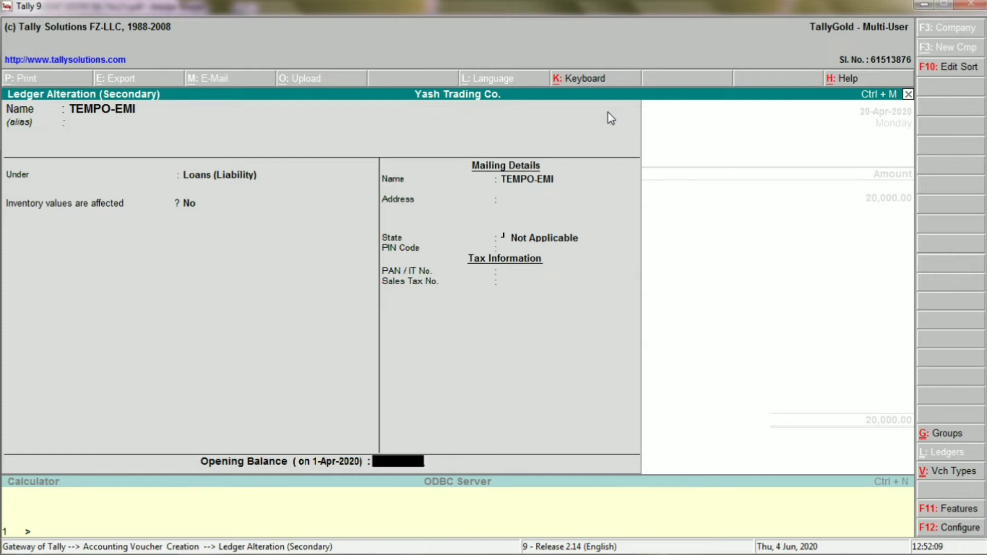
pyautogui.press('Return')
pyautogui.press('Return')
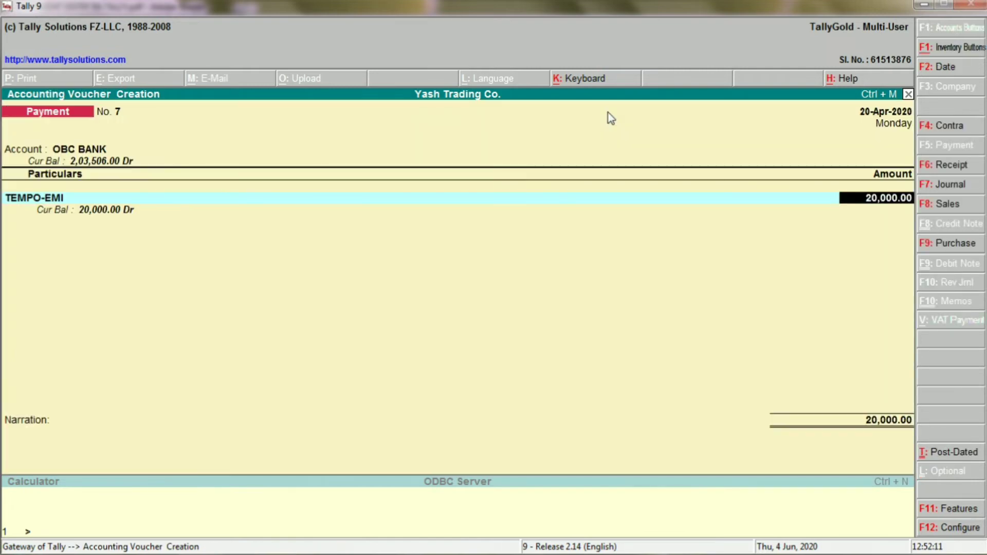
# Step: Complete the 20,000.00 TEMPO-EMI payment without a cheque number or narration and save the voucher
pyautogui.press('Return')
pyautogui.press('Return')
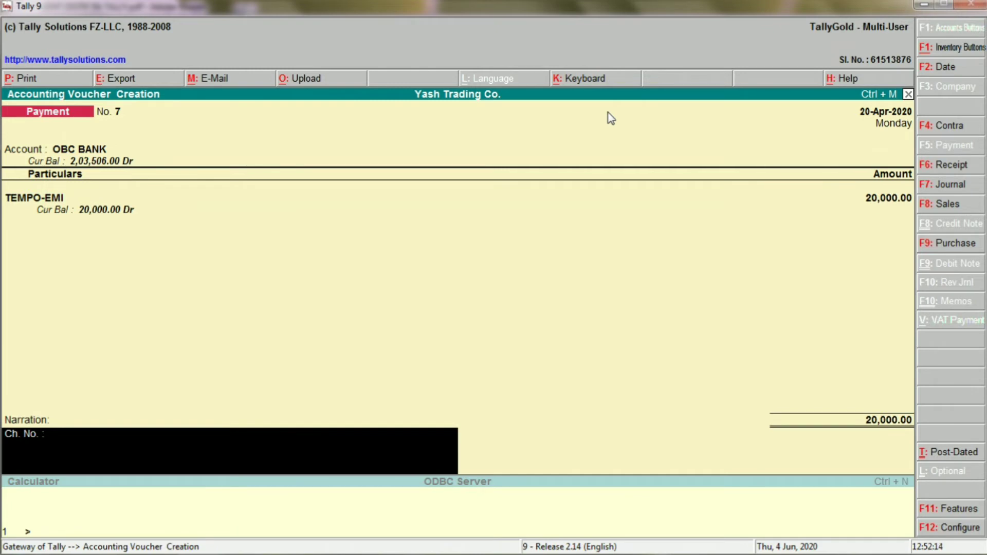
pyautogui.press('Return')
pyautogui.press('Return')
# Step: Check the tenth statement entry, NEFT-S A TRADING CO., in the PDF and switch to a receipt voucher in Tally
pyautogui.hotkey('alt', 'Tab')
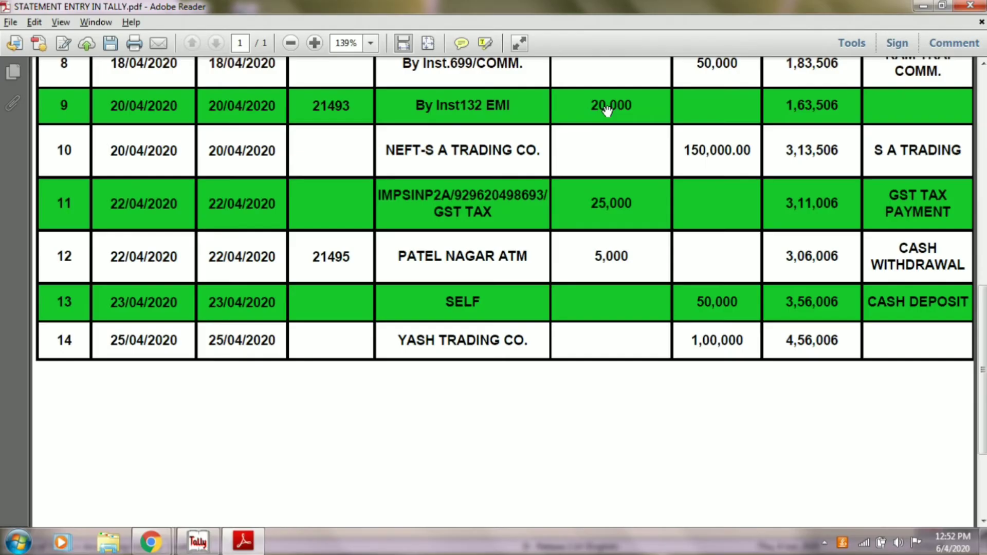
pyautogui.scroll(-1, 642, 125)
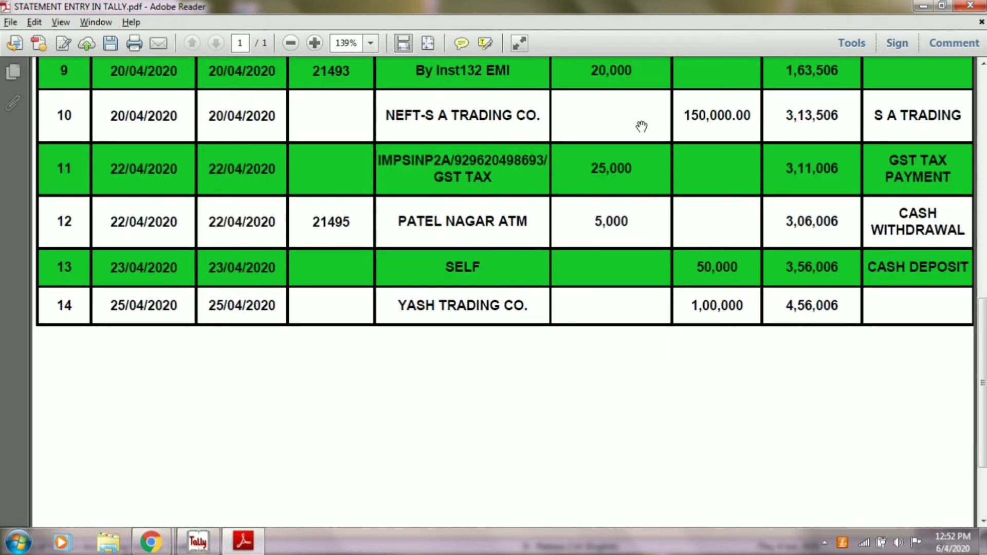
pyautogui.scroll(-1, 641, 126)
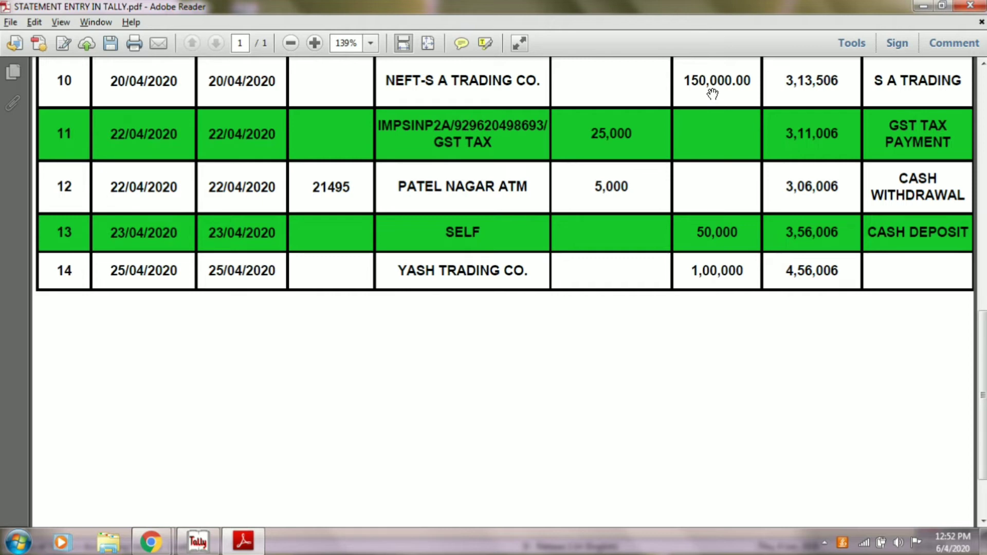
pyautogui.press('alt')
pyautogui.hotkey('alt', 'Tab')
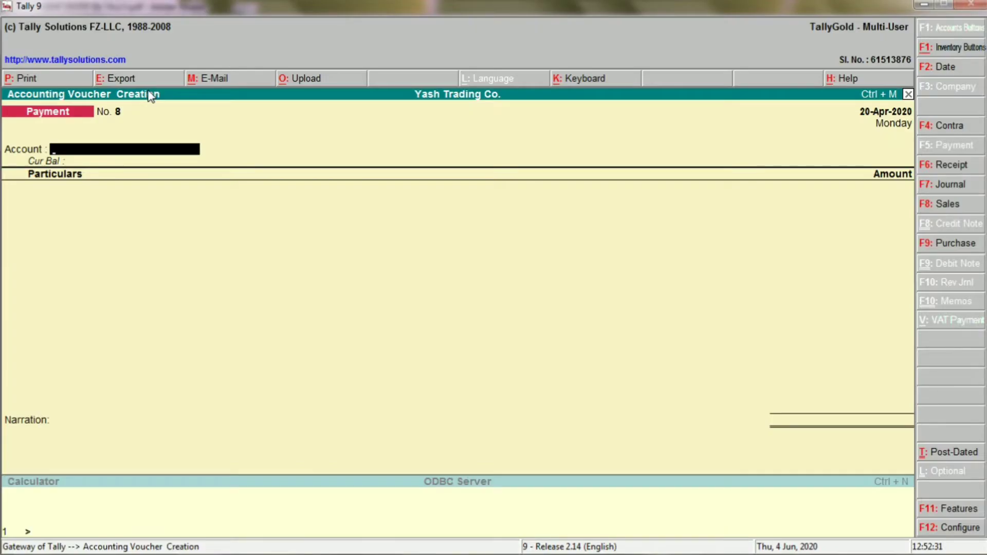
pyautogui.hotkey('alt', 'Tab')
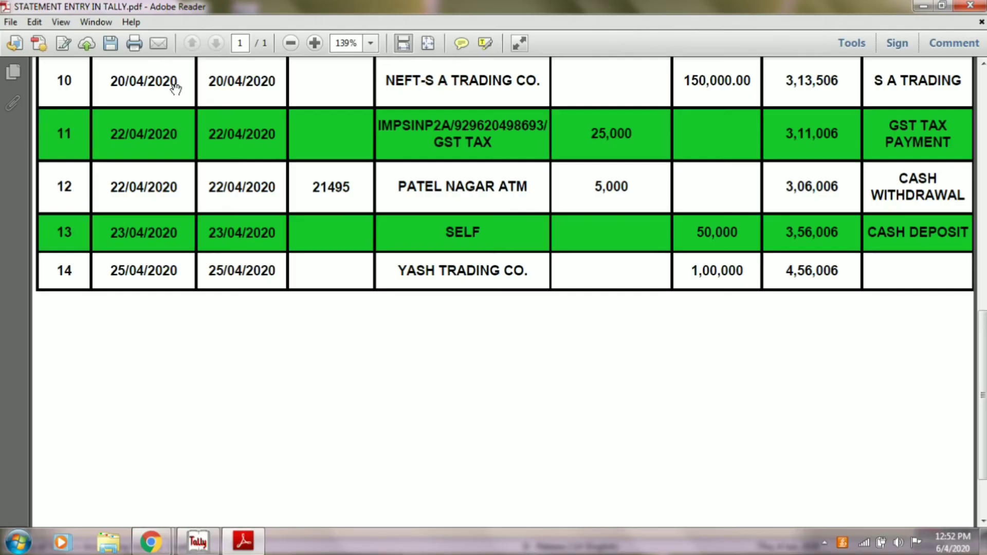
pyautogui.hotkey('alt', 'Tab')
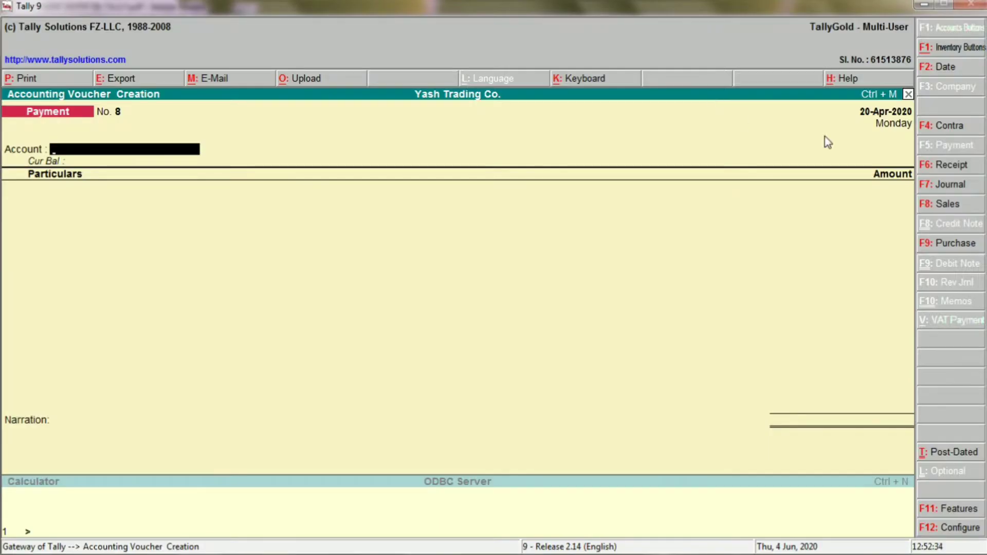
pyautogui.click(946, 165)
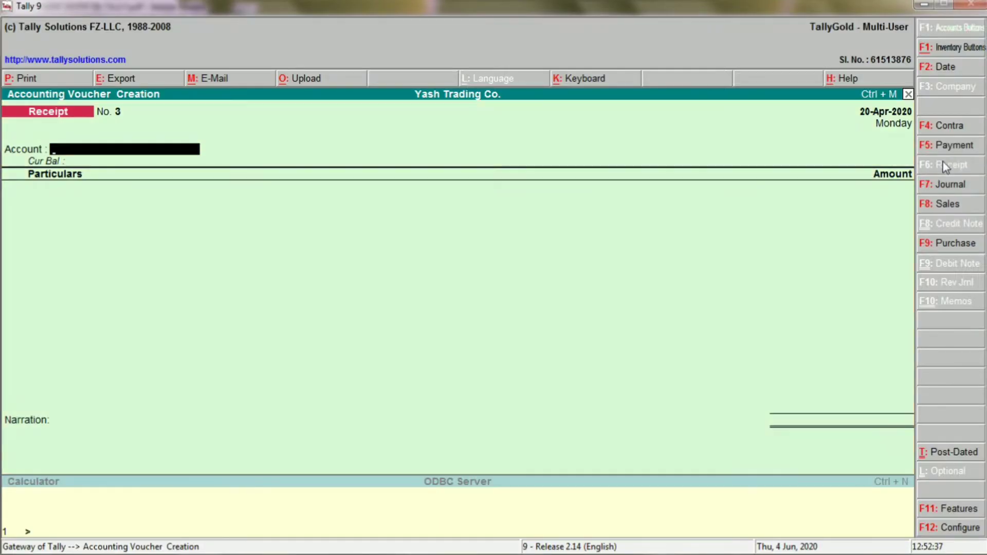
# Step: Recheck the tenth entry in the statement PDF and select OBC BANK as the receipt voucher's account in Tally
pyautogui.hotkey('alt', 'Tab')
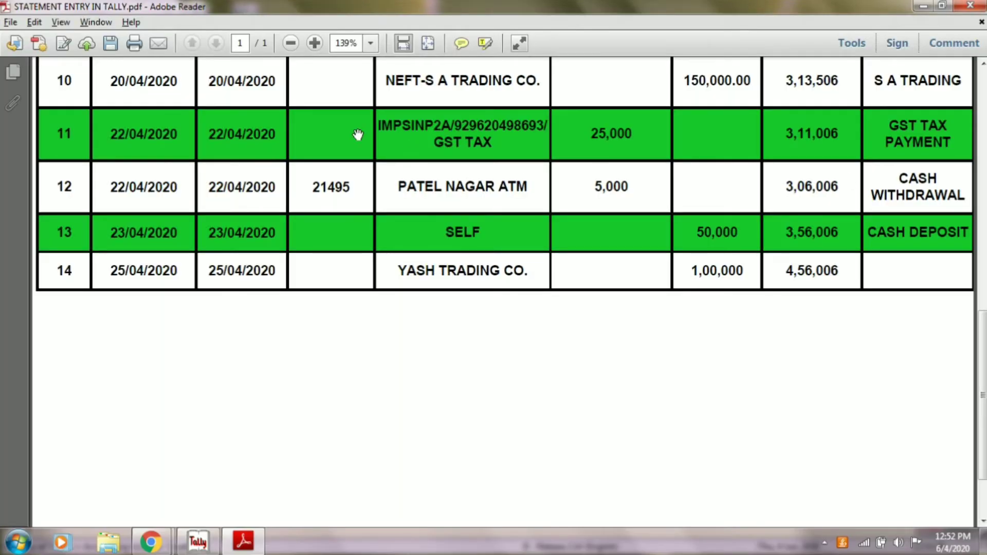
pyautogui.hotkey('alt', 'Tab')
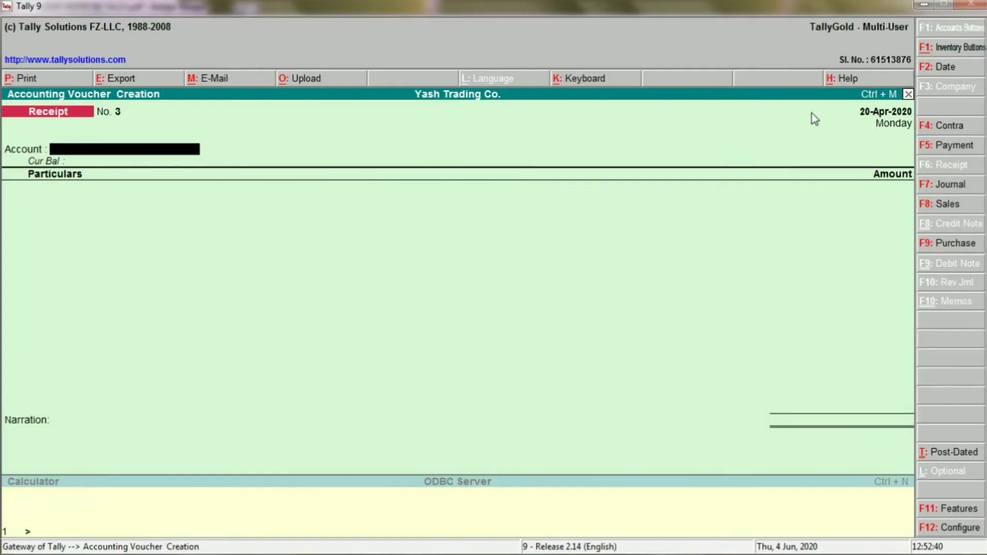
pyautogui.hotkey('alt', 'Tab')
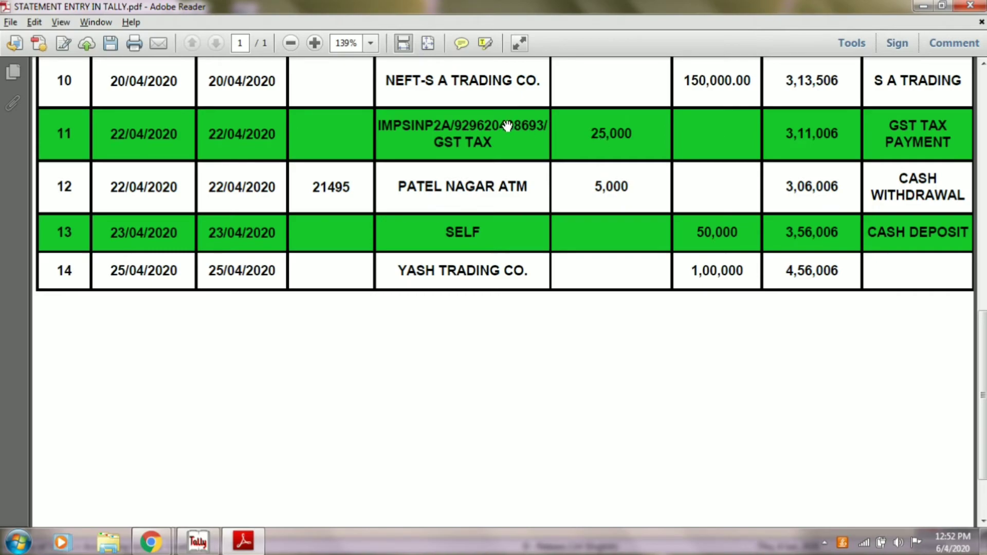
pyautogui.hotkey('alt', 'Tab')
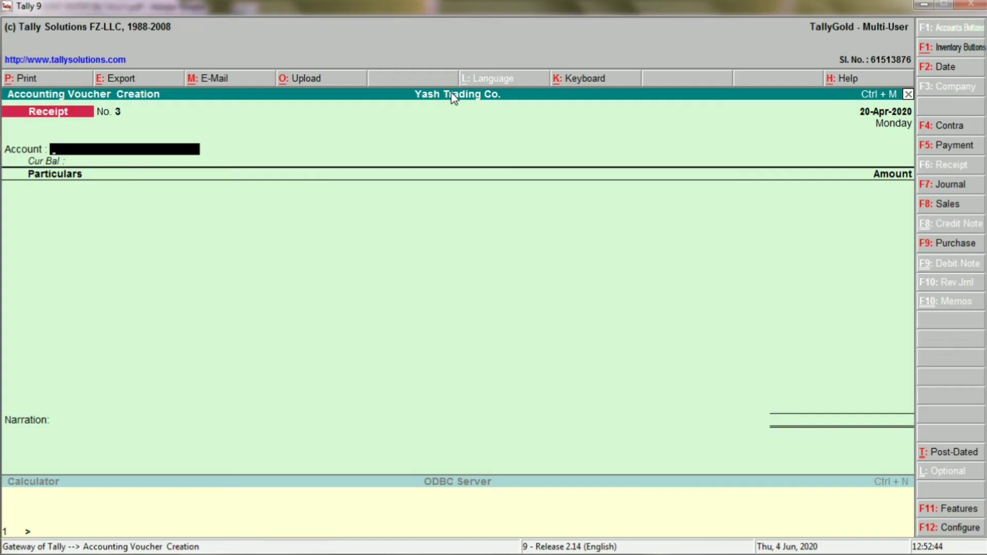
pyautogui.write('ob')
pyautogui.press('Return')
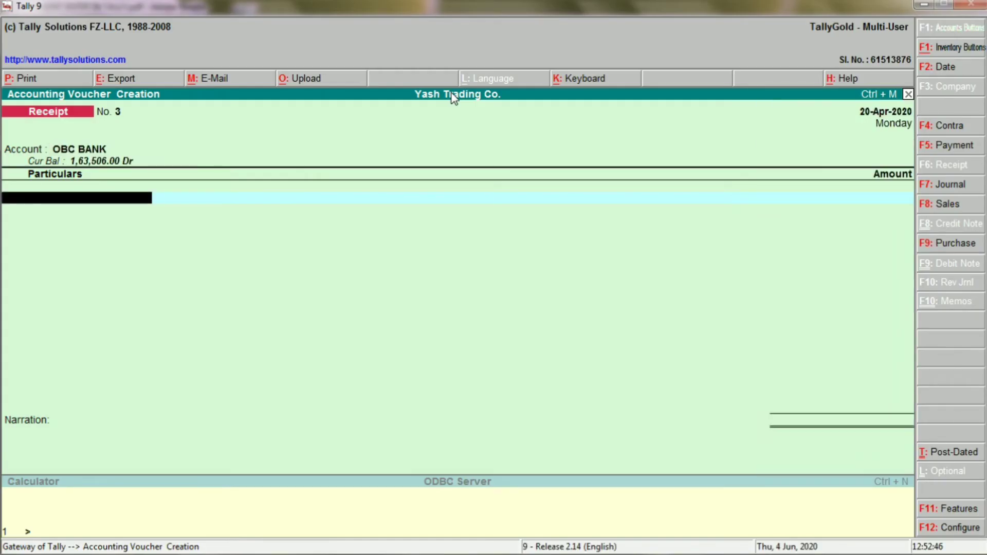
# Step: Enter S ATRADING CO. with an amount of 150000 in the receipt, checking the party and amount against the statement PDF
pyautogui.hotkey('alt', 'Tab')
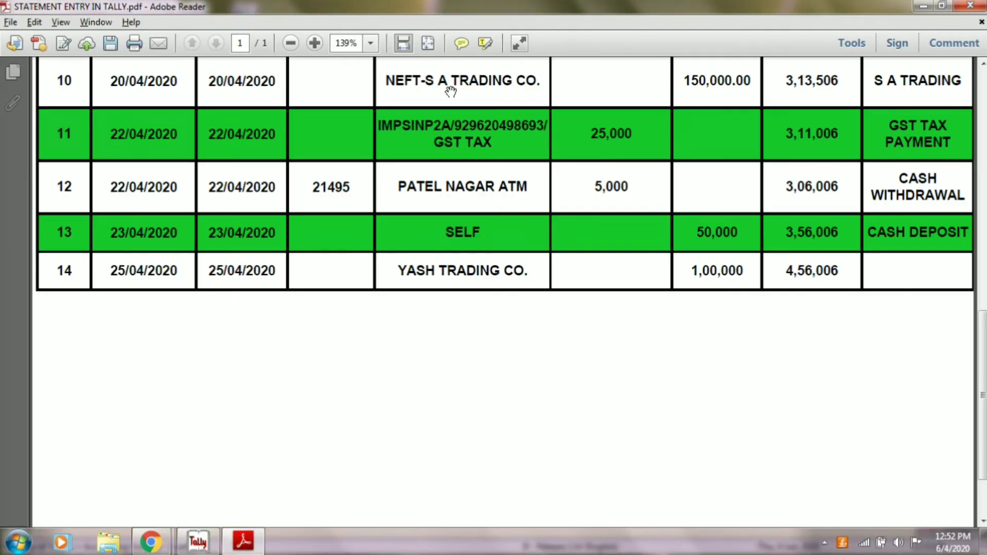
pyautogui.hotkey('alt', 'Tab')
pyautogui.write('SA')
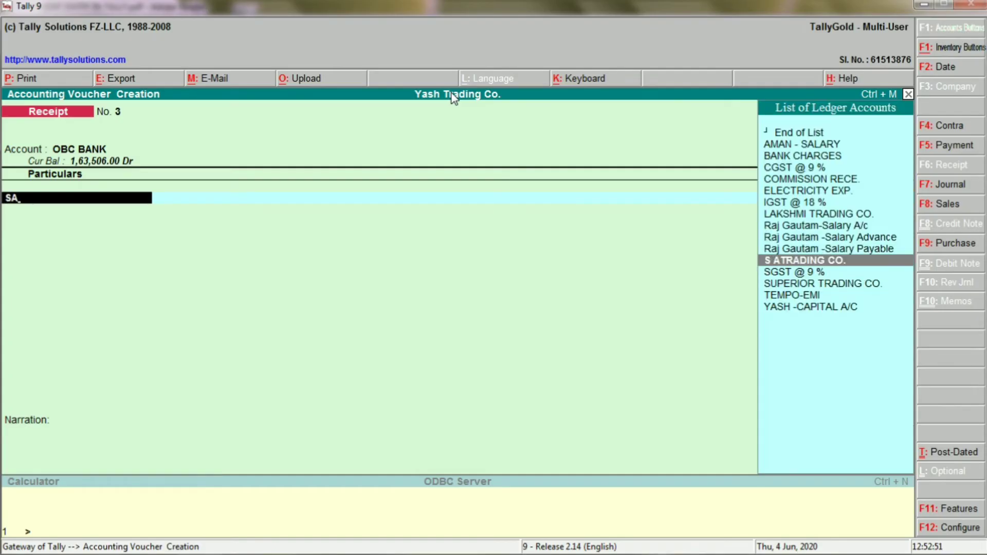
pyautogui.press('Return')
pyautogui.hotkey('alt', 'Tab')
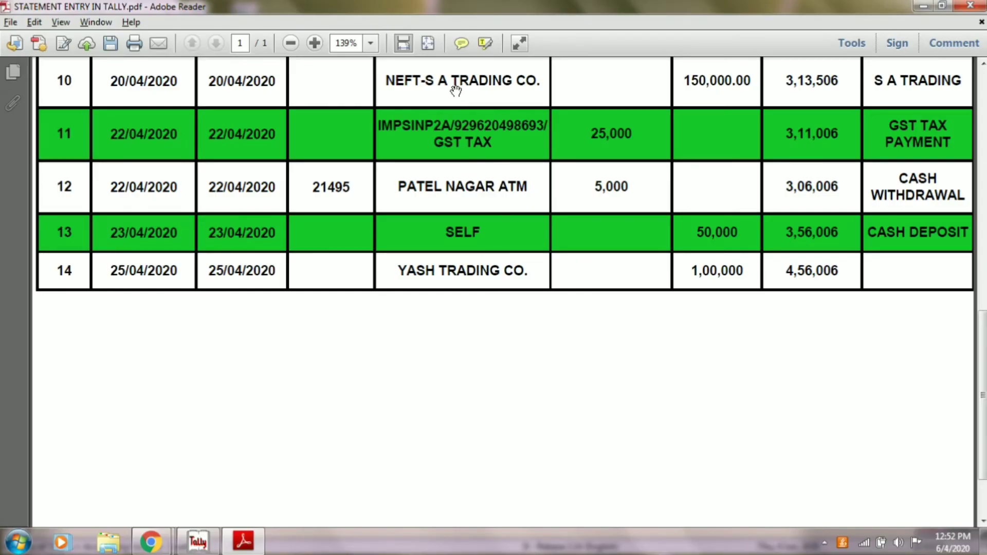
pyautogui.hotkey('alt', 'Tab')
pyautogui.write('15')
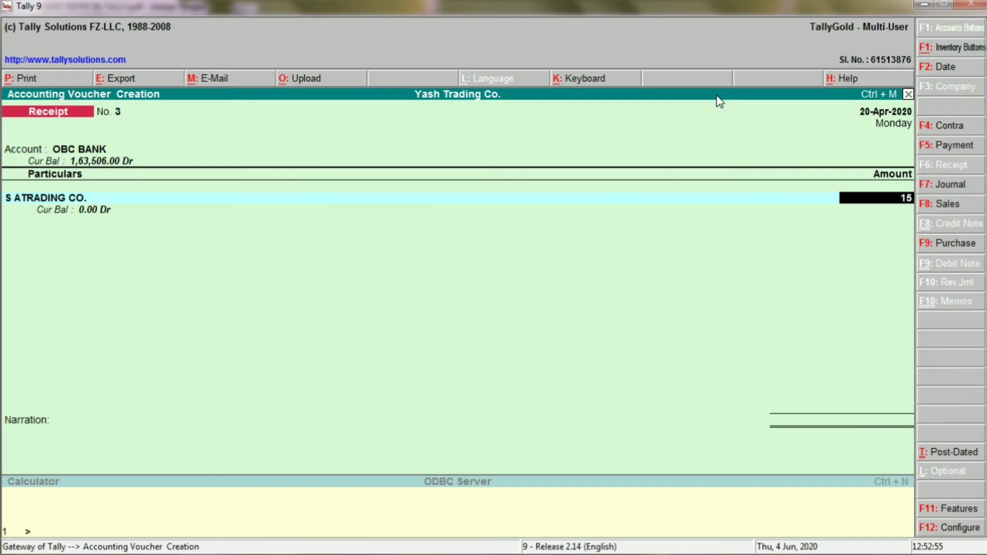
pyautogui.write('0000')
pyautogui.press('Return')
# Step: Open the S ATRADING CO. ledger from the receipt, keep it under Sundry Debtors, set its state to Not Applicable and save it
pyautogui.press('Up')
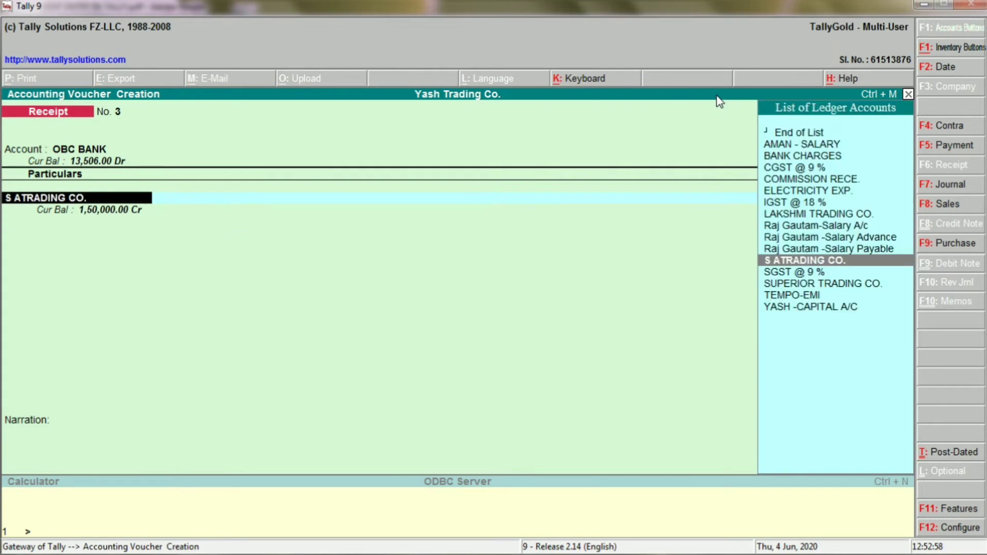
pyautogui.hotkey('ctrl', 'Return')
pyautogui.press('Return')
pyautogui.press('Return')
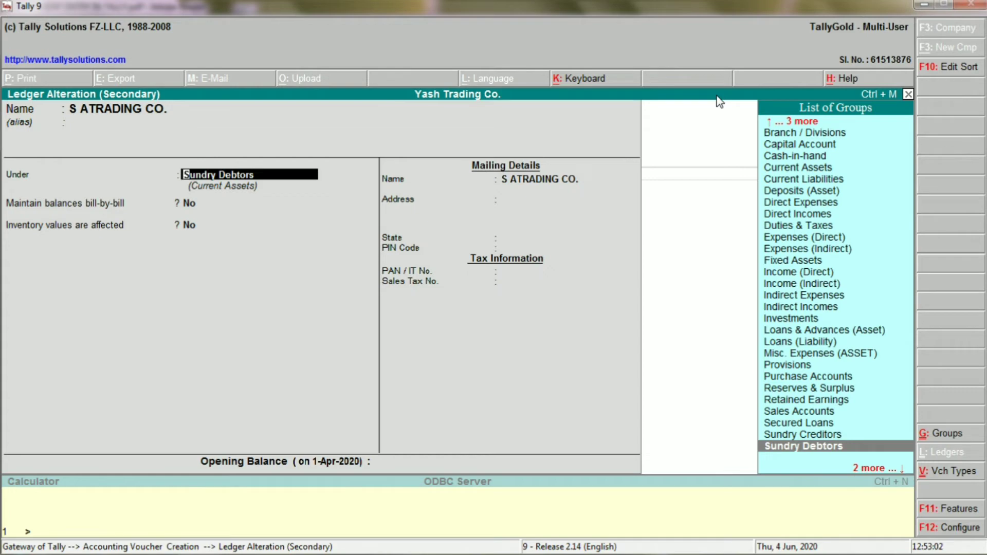
pyautogui.press('Return')
pyautogui.press('Return')
pyautogui.press('Return')
pyautogui.press('Return')
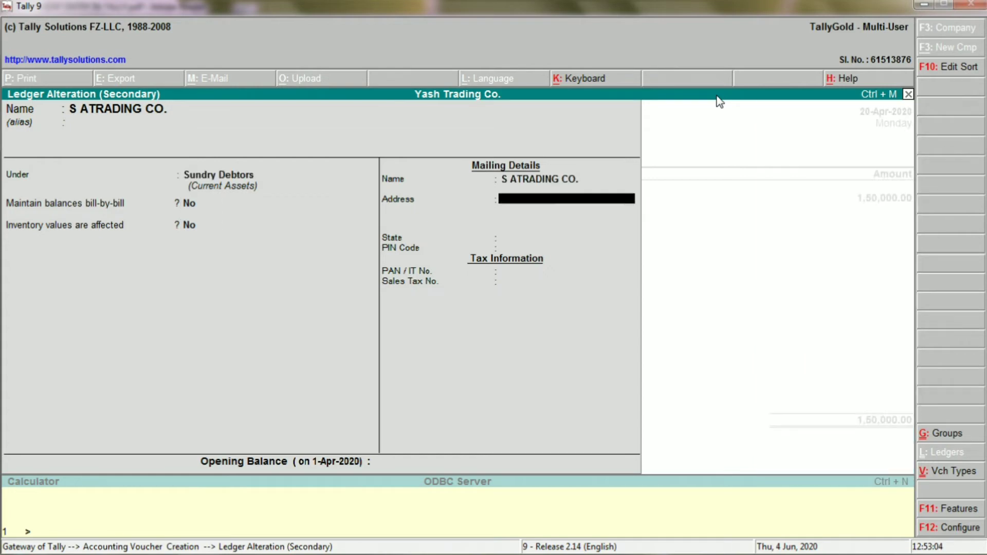
pyautogui.press('Return')
pyautogui.press('Return')
pyautogui.press('Return')
pyautogui.press('Return')
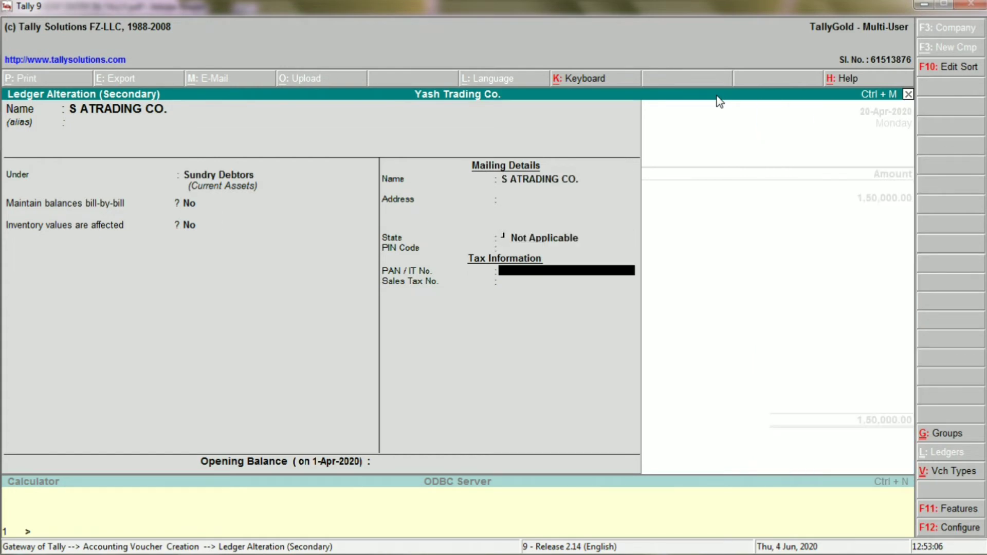
pyautogui.press('Return')
pyautogui.press('Return')
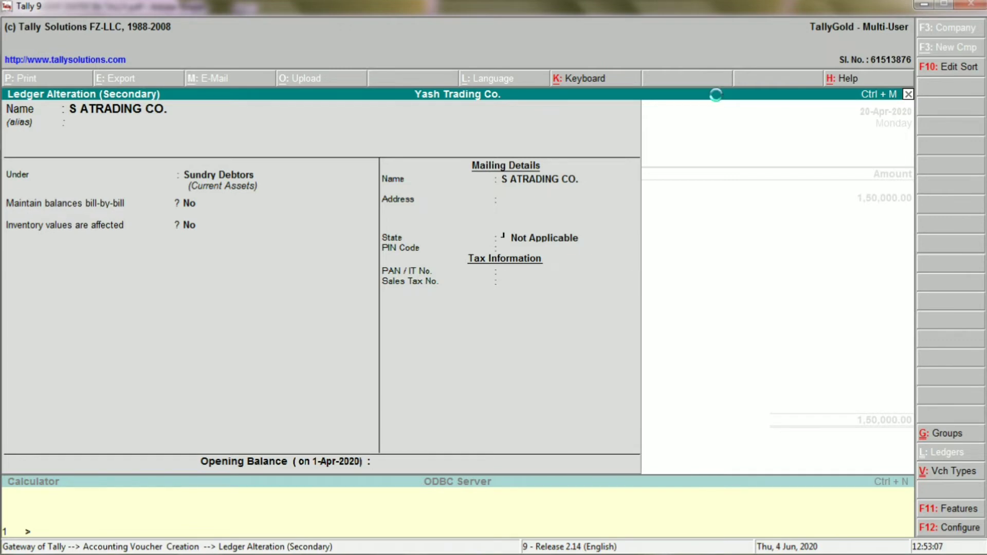
pyautogui.press('Return')
# Step: Complete the 1,50,000.00 S ATRADING CO. receipt without a cheque number and save the voucher
pyautogui.press('Return')
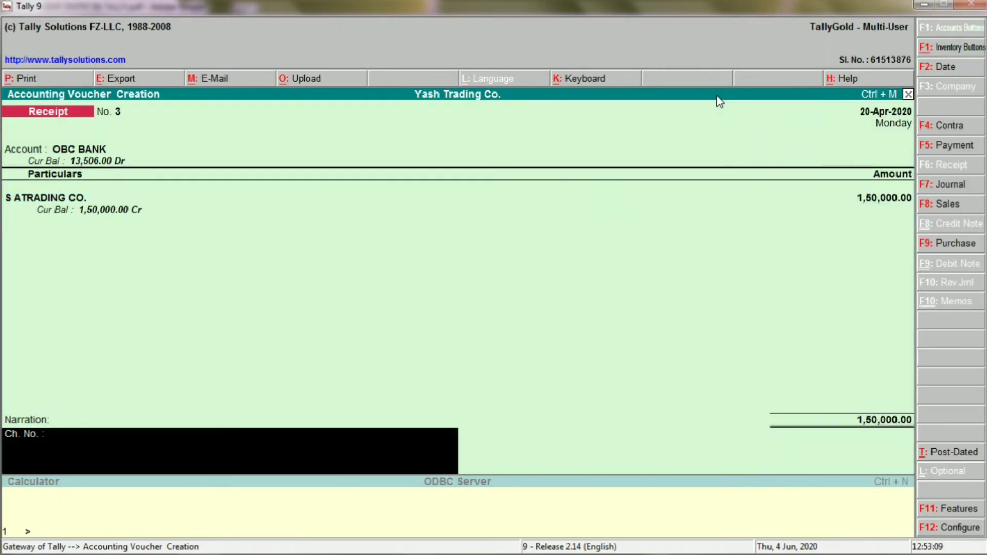
pyautogui.press('Return')
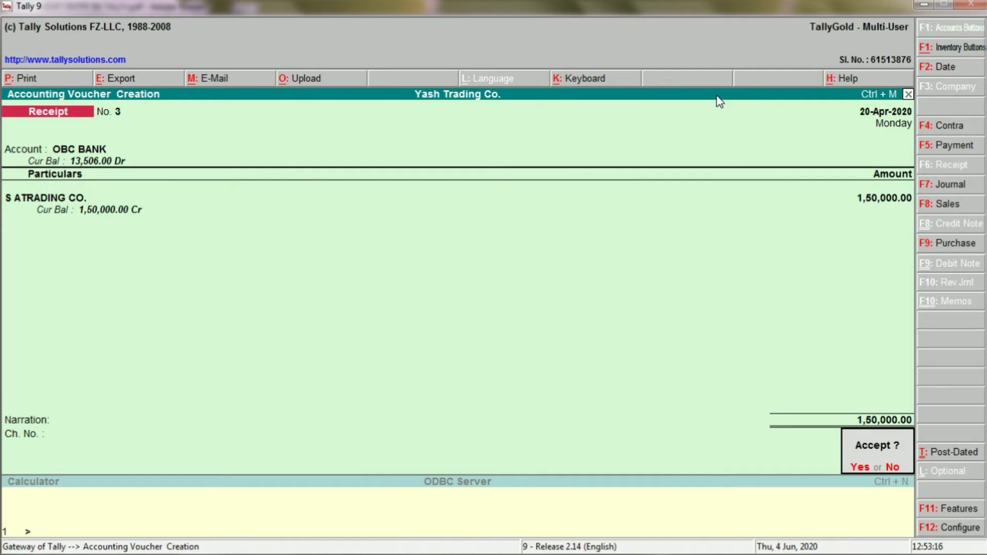
pyautogui.press('Return')
# Step: Check the eleventh entry in the statement PDF and set the voucher date in Tally to 22-4-2020
pyautogui.hotkey('alt', 'Tab')
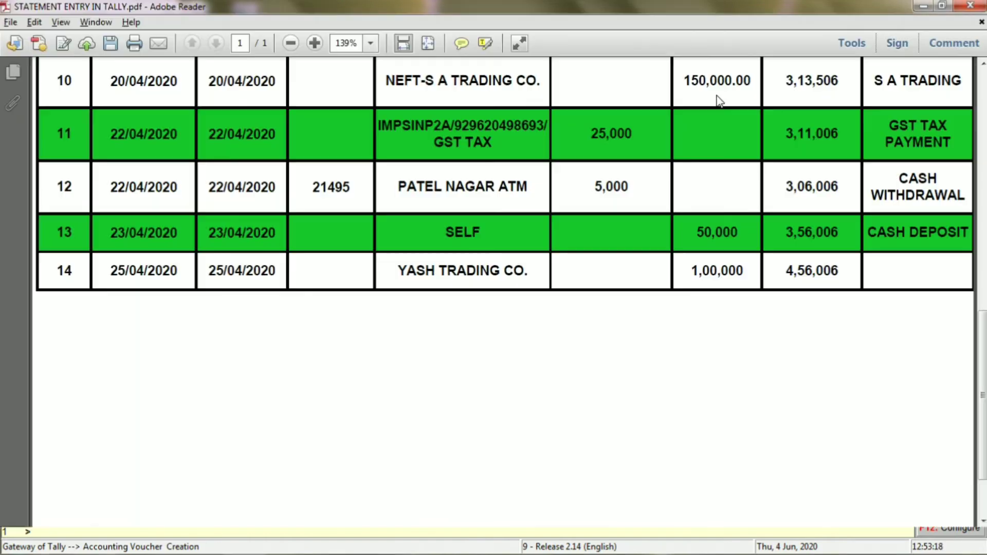
pyautogui.scroll(-2, 718, 96)
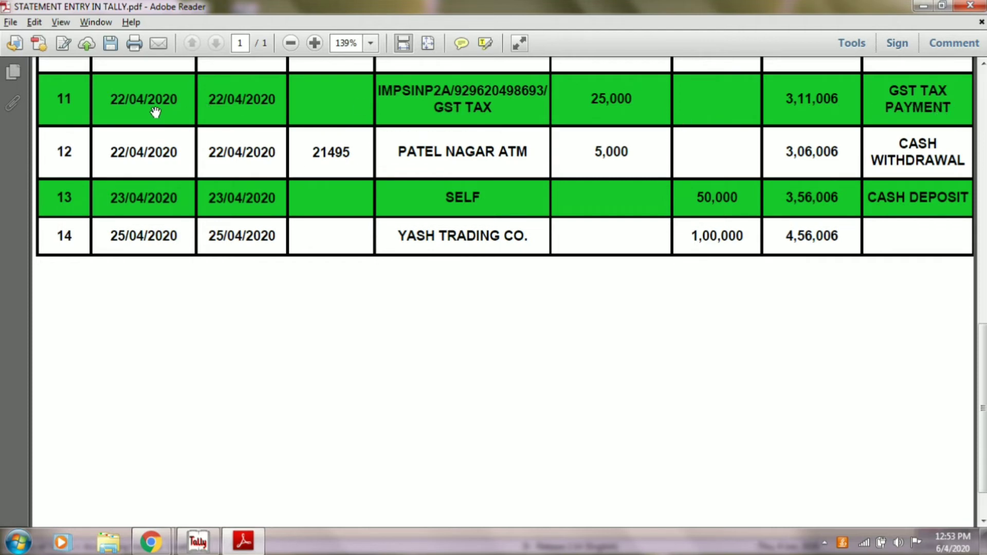
pyautogui.hotkey('alt', 'Tab')
pyautogui.press('F2')
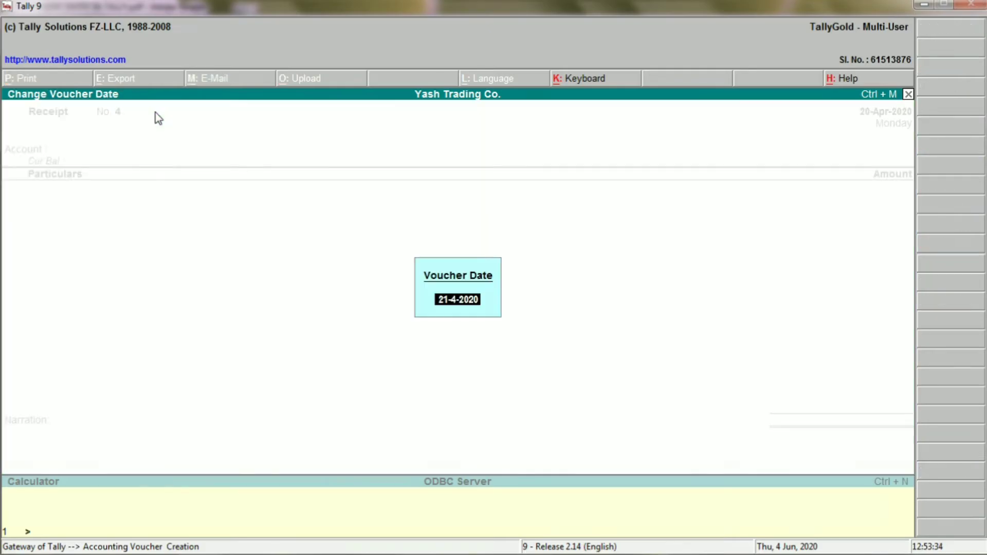
pyautogui.write('22-4')
pyautogui.press('Return')
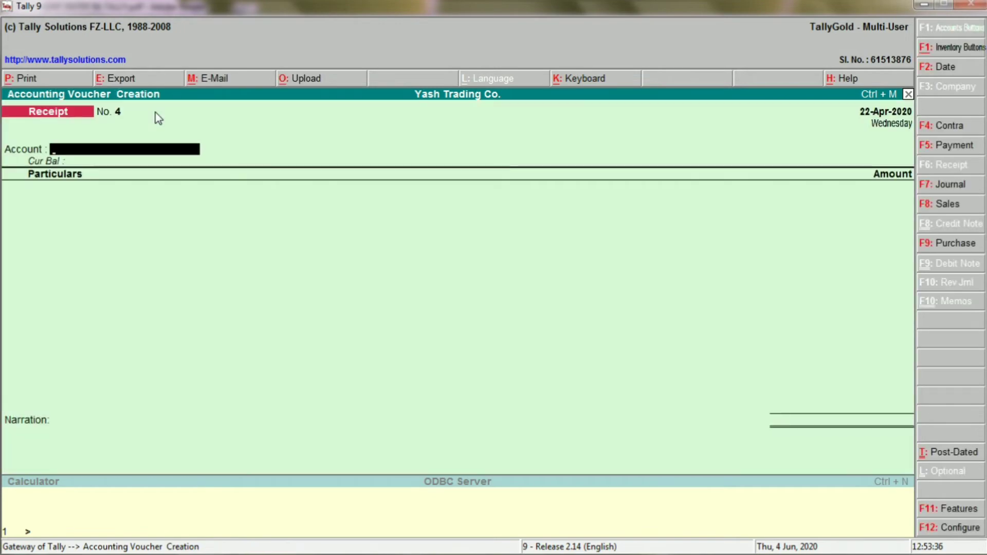
# Step: Recheck the GST tax entry in the statement PDF, switch to a payment voucher in Tally and select OBC BANK as its account
pyautogui.hotkey('alt', 'Tab')
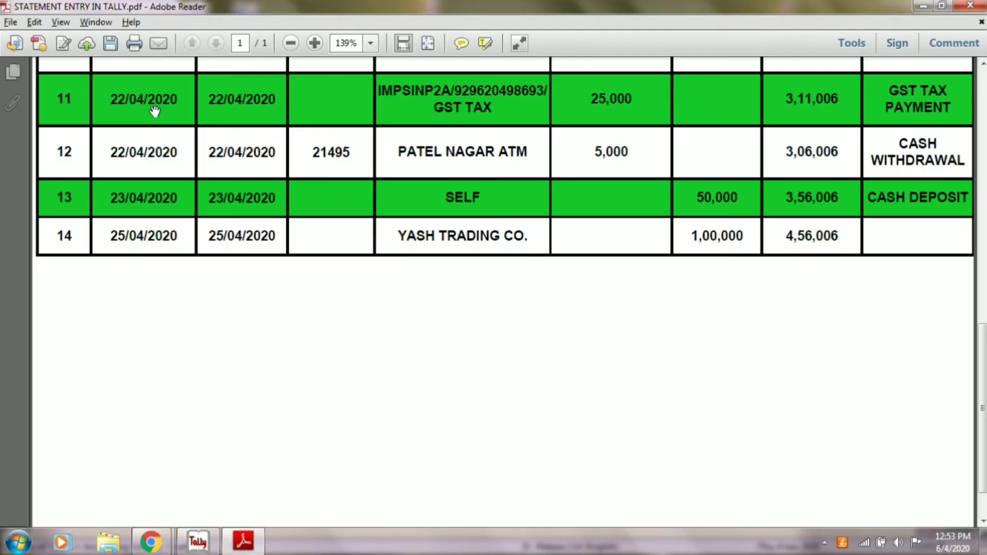
pyautogui.hotkey('alt', 'Tab')
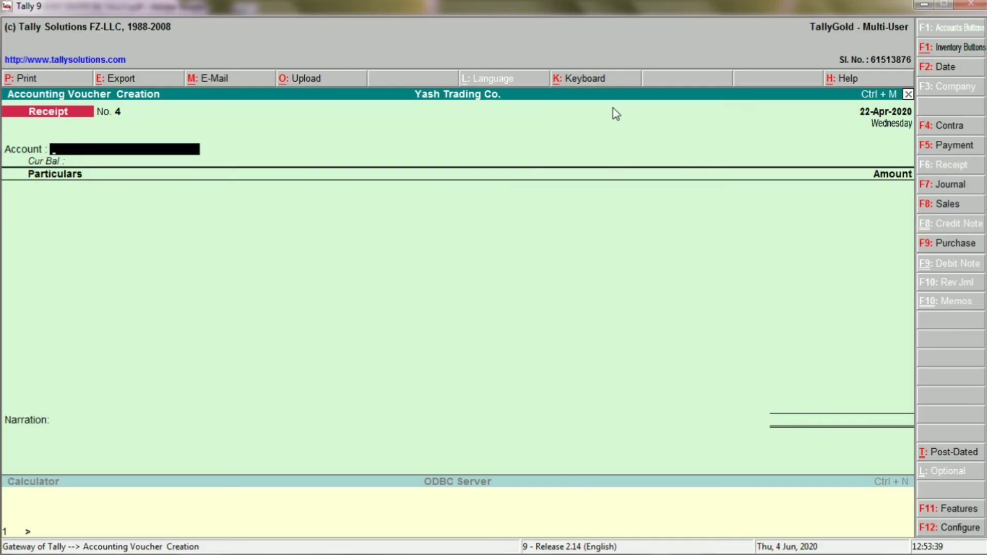
pyautogui.click(943, 147)
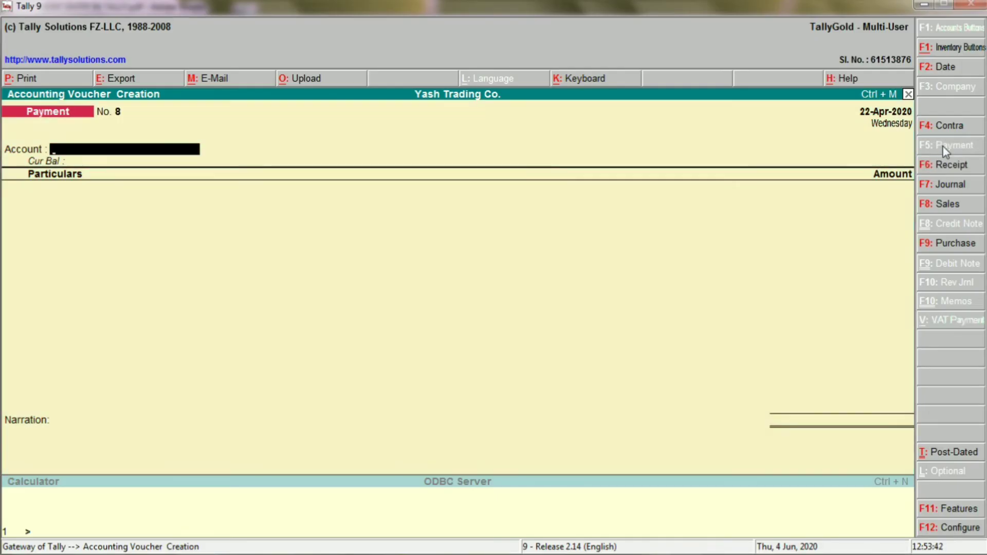
pyautogui.write('OBC')
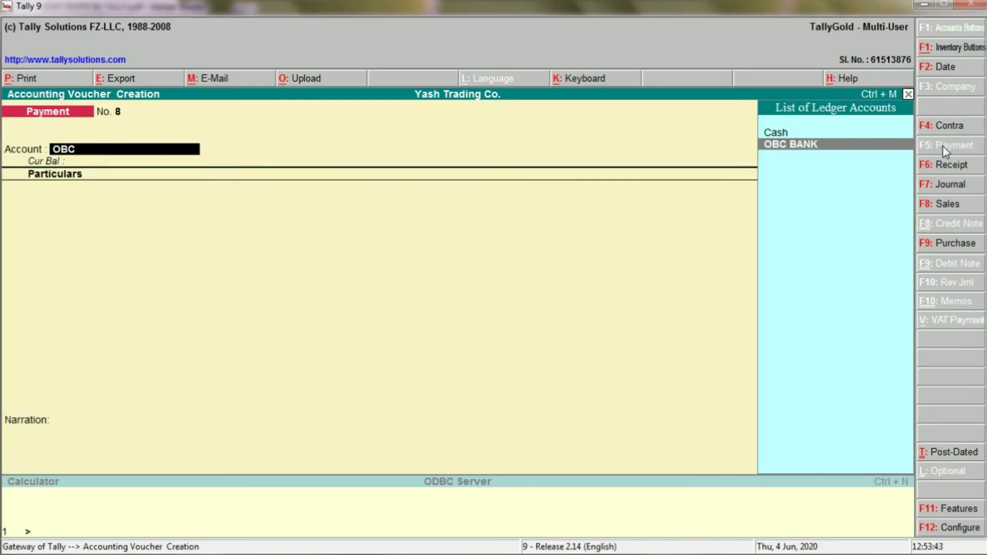
pyautogui.press('Return')
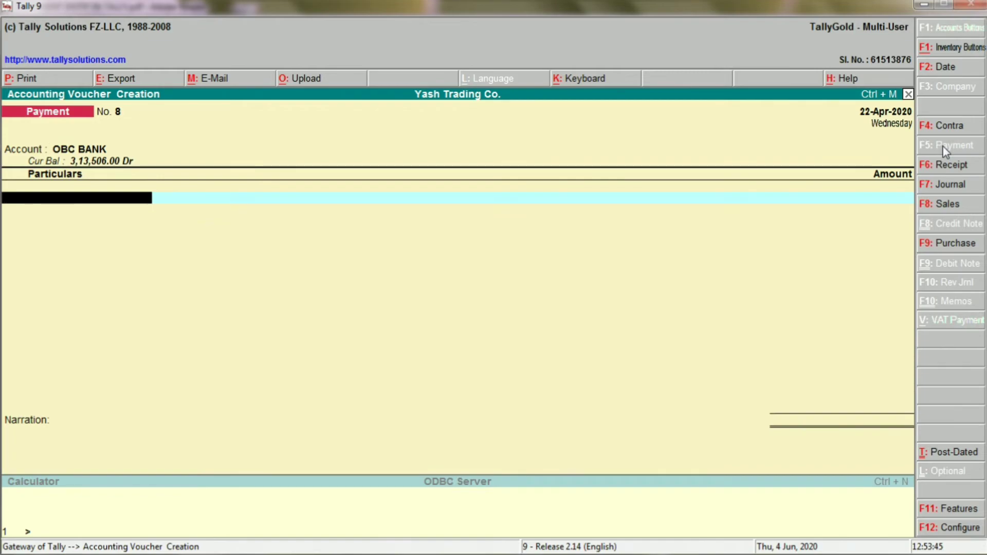
# Step: Review the GST tax payment in the statement PDF and select CGST @ 9 % as the payment's first particular in Tally
pyautogui.hotkey('alt', 'Tab')
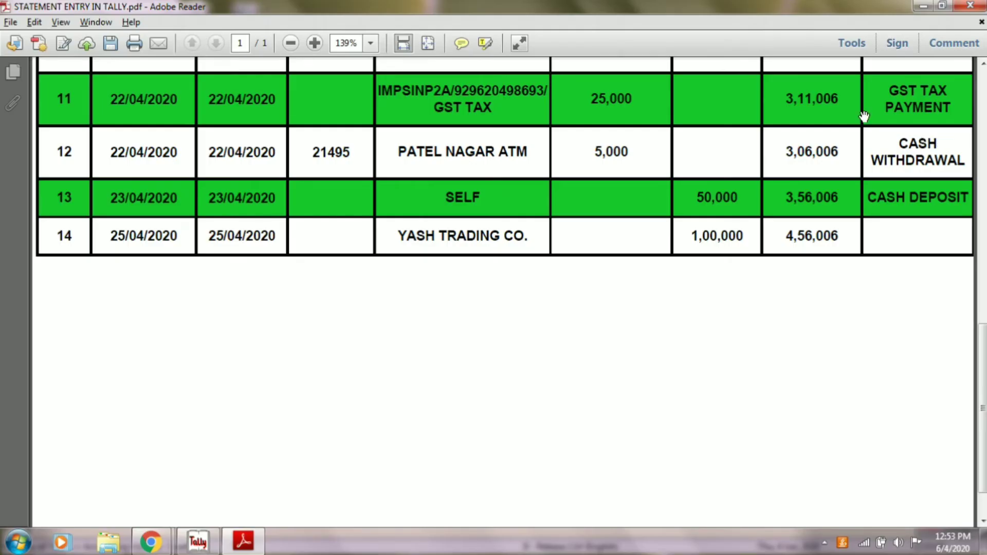
pyautogui.hotkey('alt', 'Tab')
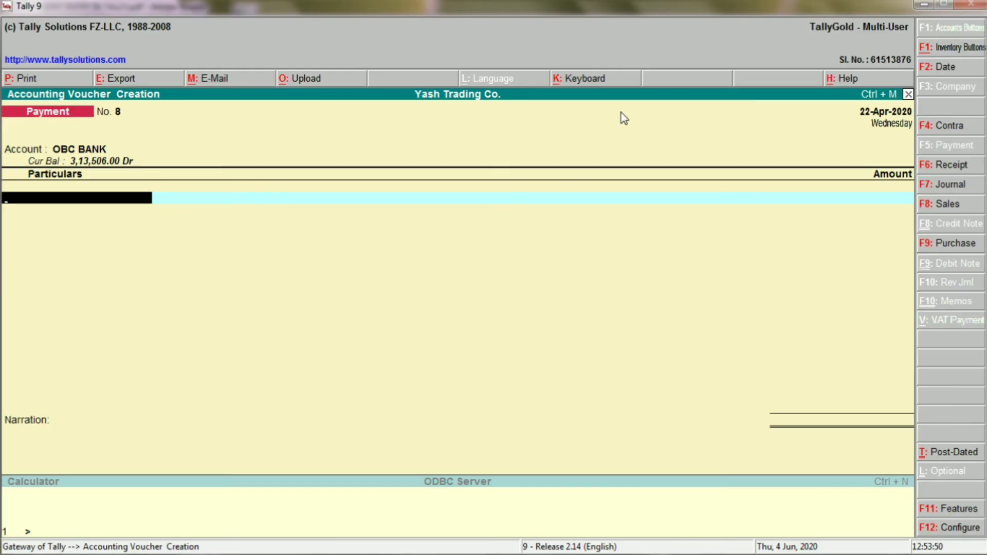
pyautogui.hotkey('alt', 'Tab')
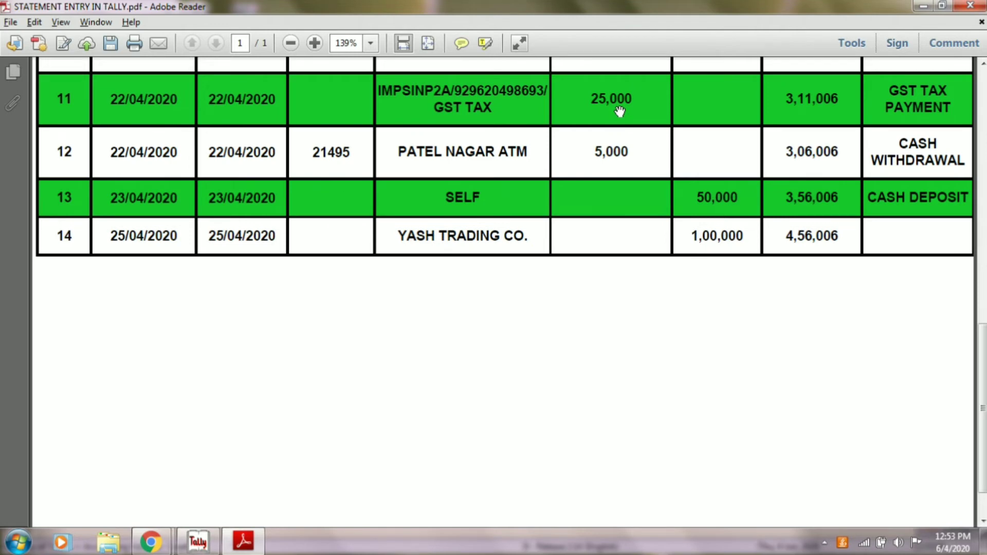
pyautogui.hotkey('alt', 'Tab')
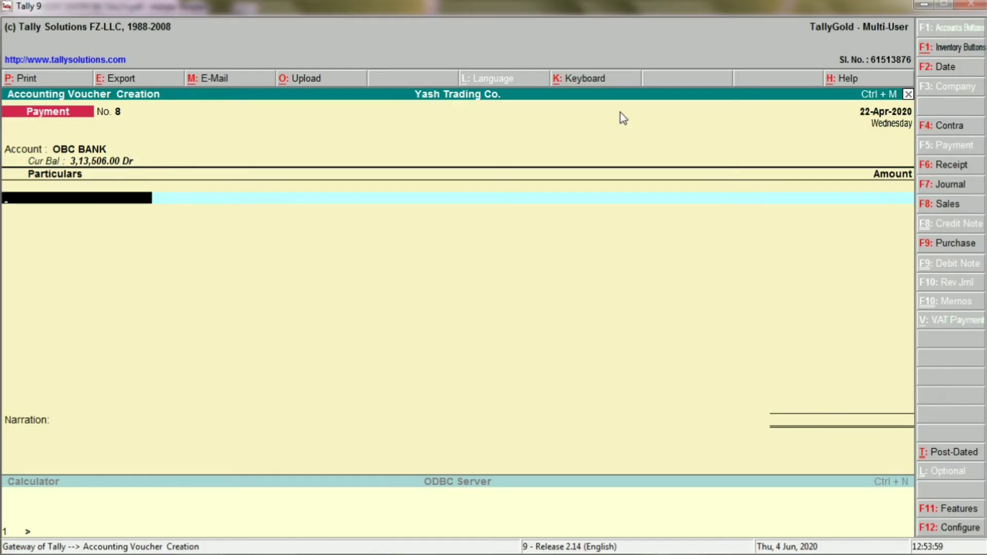
pyautogui.write('S')
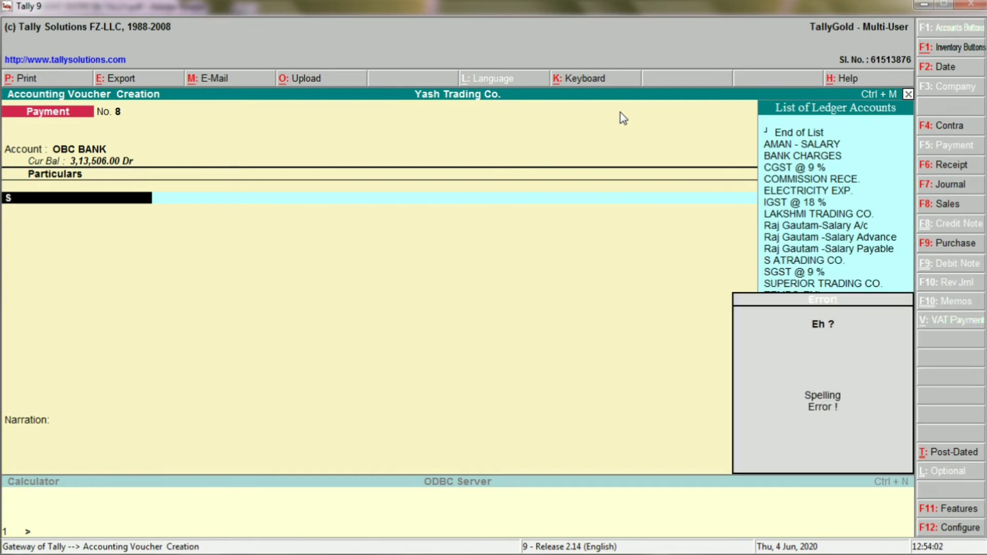
pyautogui.press('BackSpace')
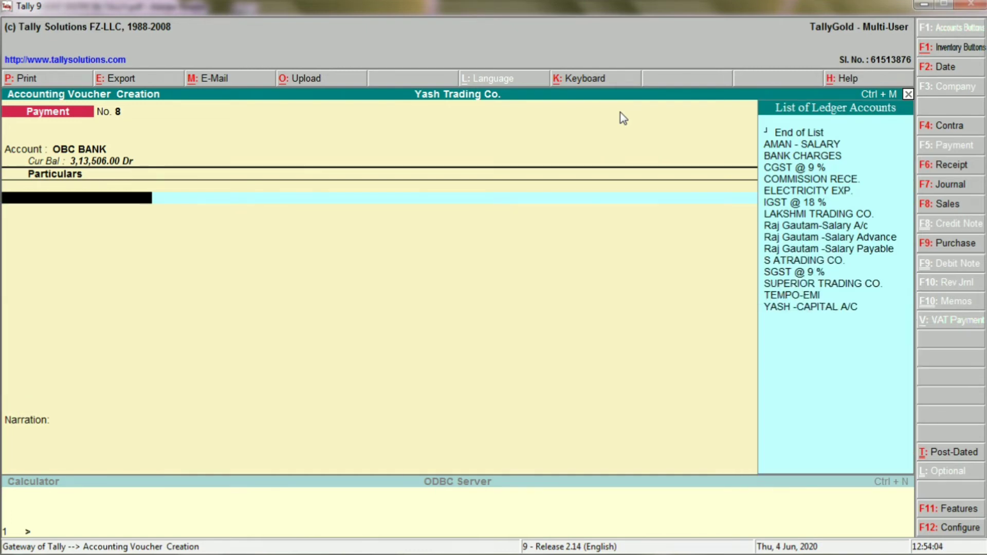
pyautogui.write('CGST')
pyautogui.press('Return')
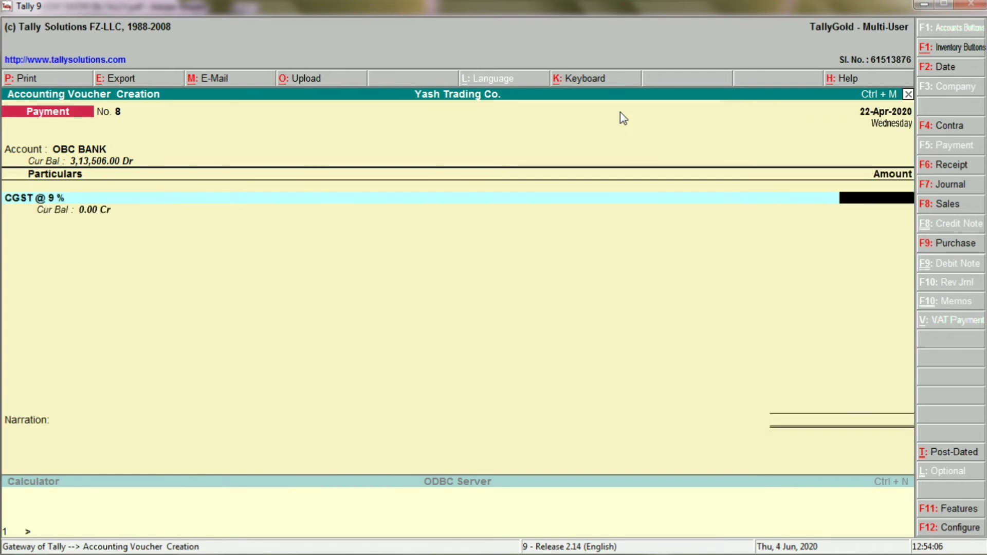
# Step: Recheck the GST payment amount in the statement PDF and enter 10000 for CGST @ 9 % in Tally
pyautogui.hotkey('alt', 'Tab')
pyautogui.press('alt')
pyautogui.press('alt')
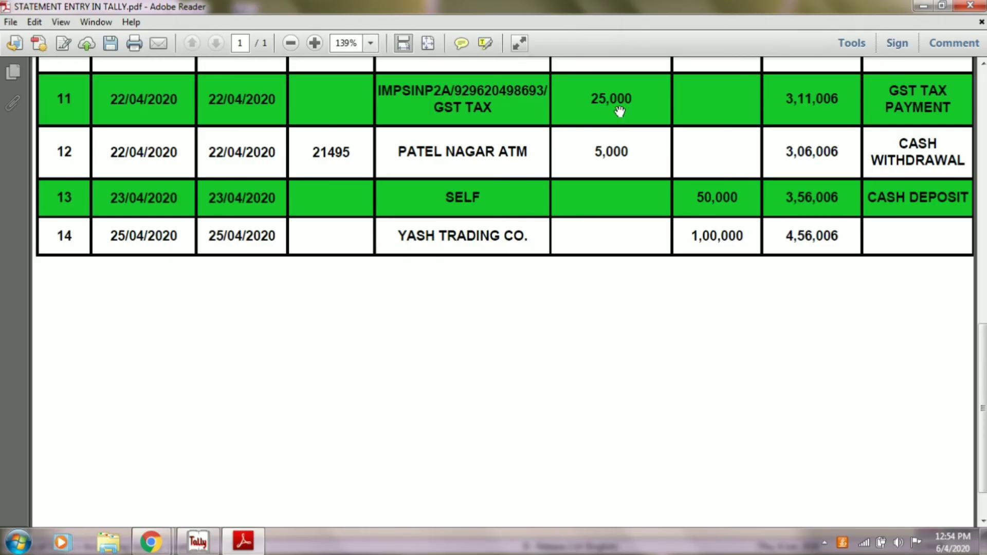
pyautogui.hotkey('alt', 'Tab')
pyautogui.write('10,00')
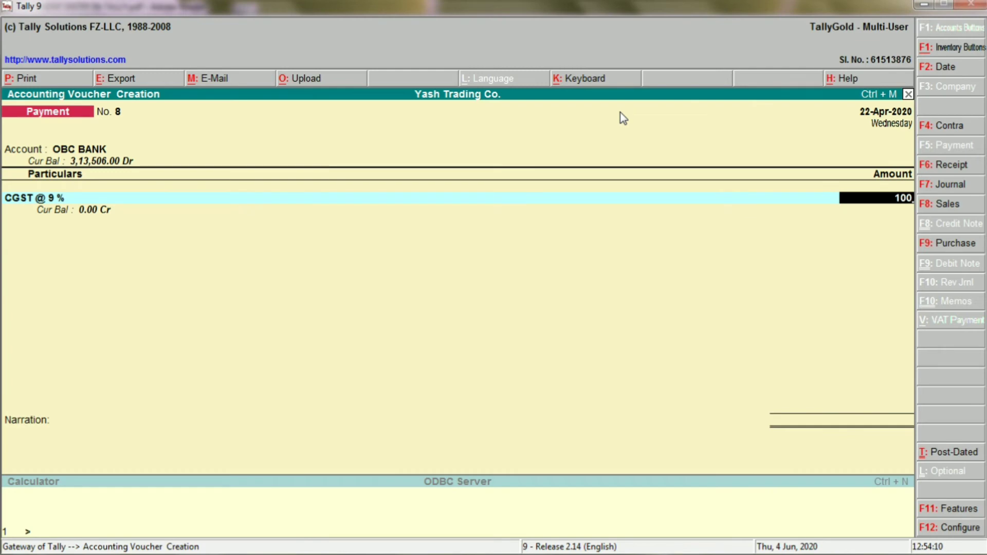
pyautogui.write('00')
pyautogui.press('Return')
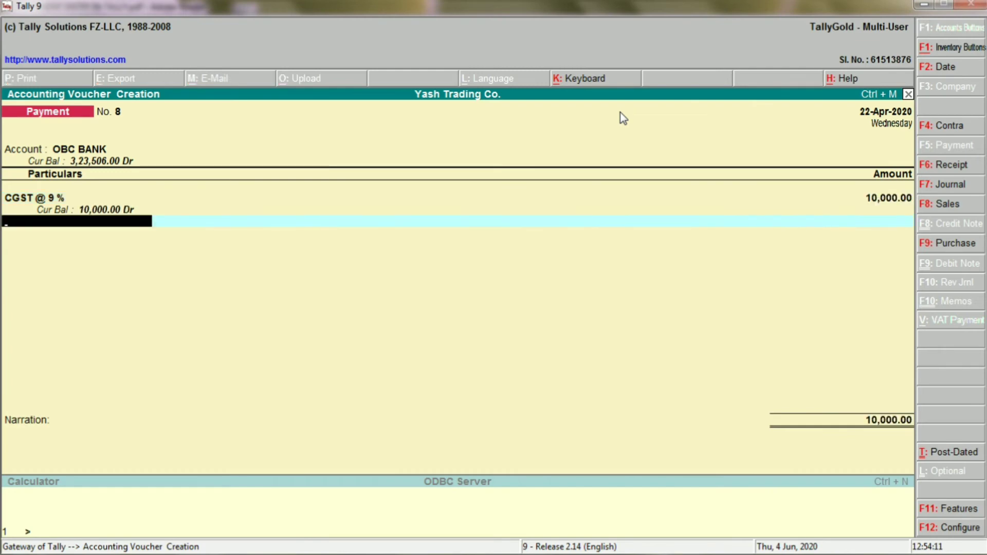
# Step: Add SGST @ 9 % to the payment with an amount of 10000
pyautogui.write('SGST')
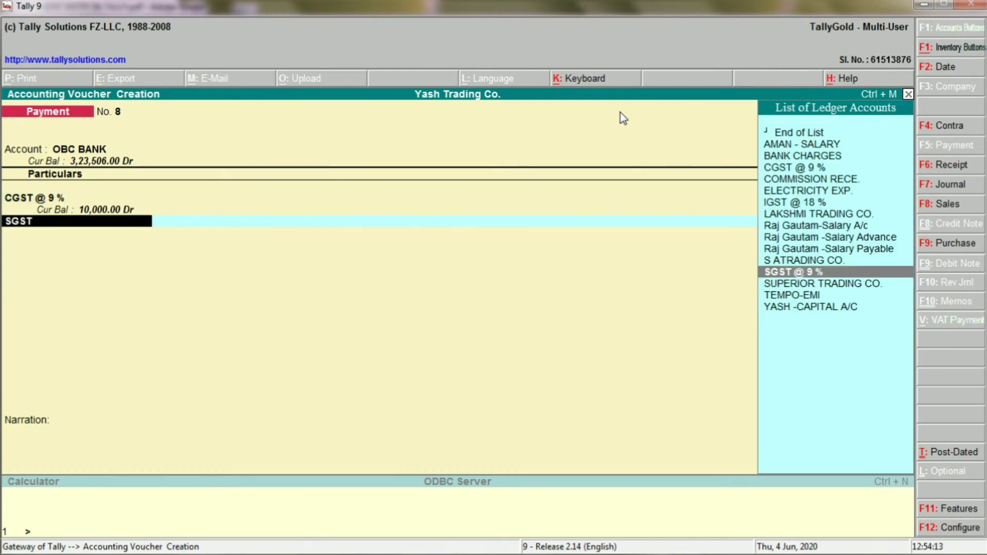
pyautogui.press('Return')
pyautogui.write('10,00')
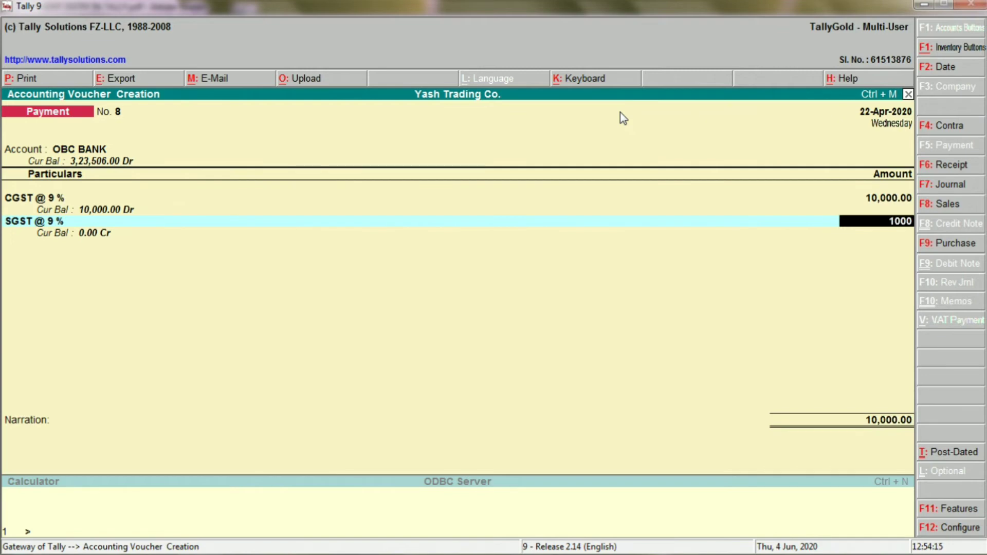
pyautogui.write('0')
pyautogui.press('Return')
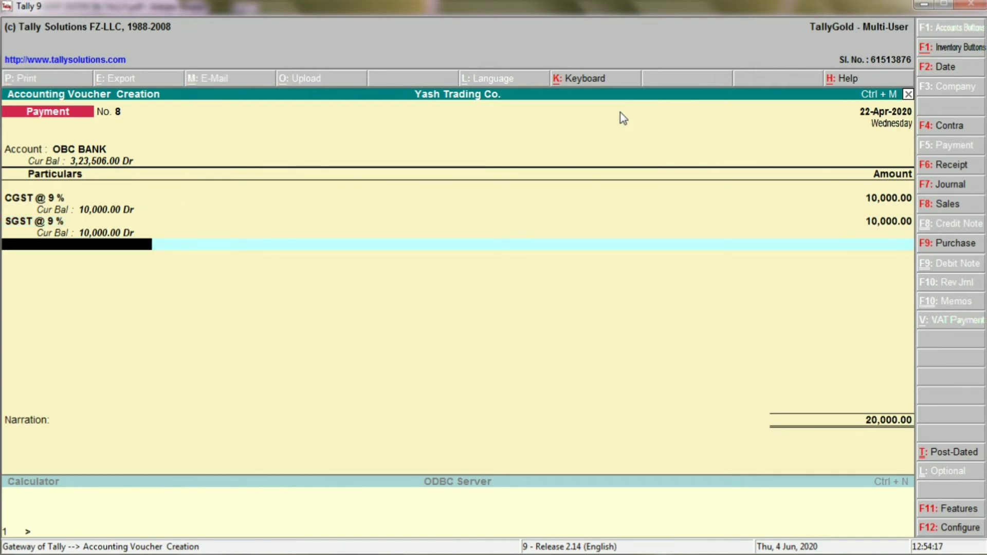
# Step: Add IGST @ 18 % to the payment with an amount of 5000 and end the particulars list
pyautogui.write('IGS')
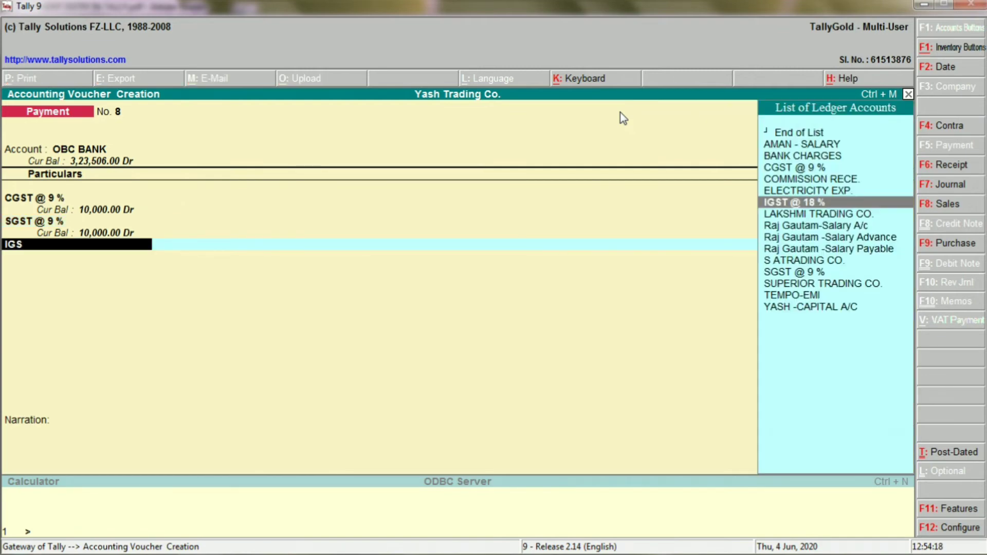
pyautogui.press('Return')
pyautogui.write('50')
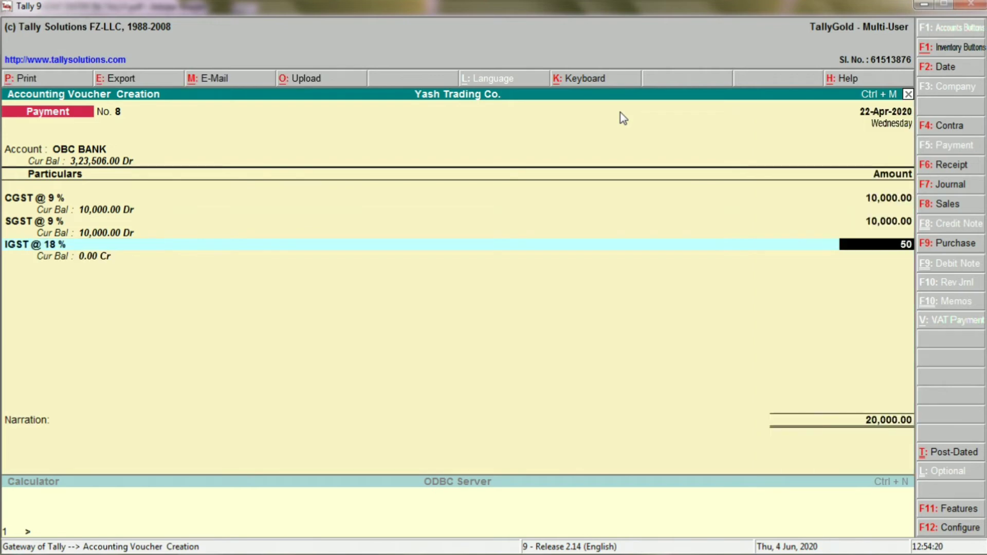
pyautogui.write('00')
pyautogui.press('Return')
pyautogui.press('Return')
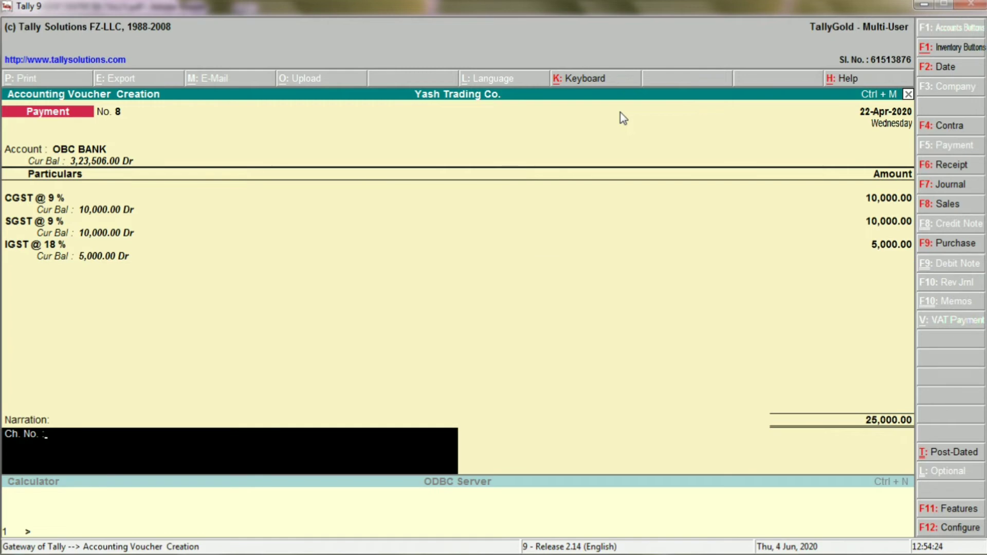
# Step: Return to the IGST @ 18 % line, open its ledger, review the group and duty settings, and accept it under Duties & Taxes
pyautogui.press('BackSpace')
pyautogui.press('BackSpace')
pyautogui.press('BackSpace')
pyautogui.press('BackSpace')
pyautogui.press('BackSpace')
pyautogui.press('BackSpace')
pyautogui.press('BackSpace')
pyautogui.press('BackSpace')
pyautogui.press('BackSpace')
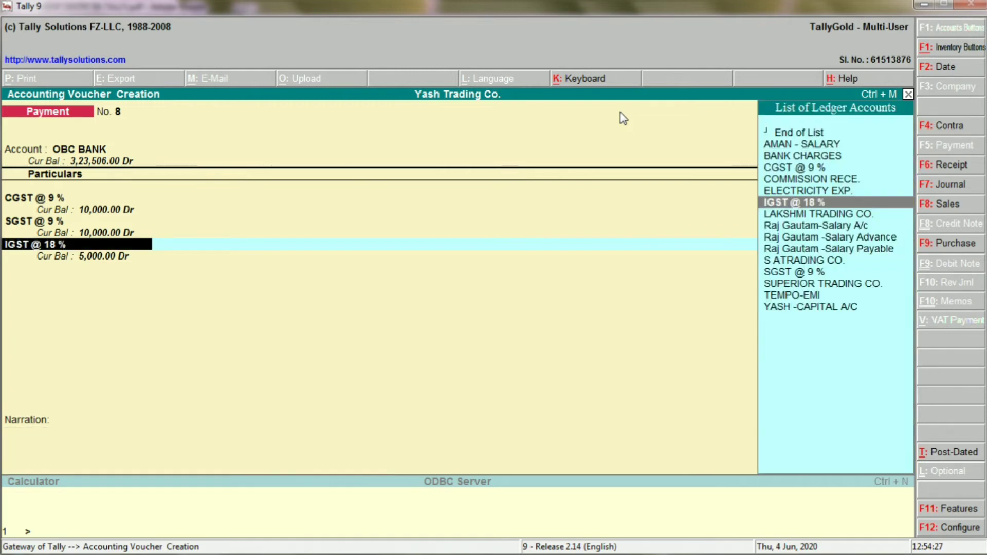
pyautogui.hotkey('ctrl', 'Return')
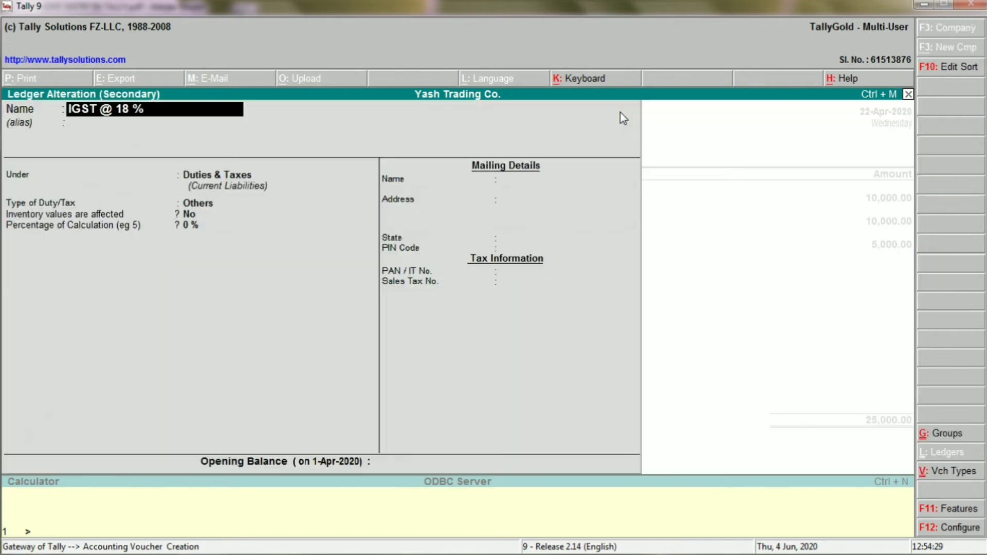
pyautogui.press('Return')
pyautogui.press('Return')
pyautogui.press('Return')
pyautogui.press('Return')
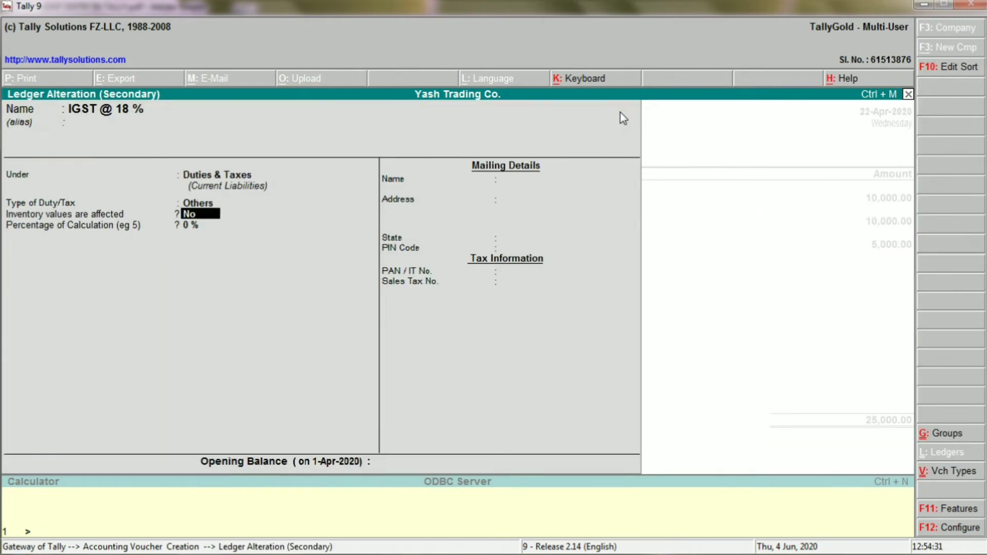
pyautogui.press('Return')
pyautogui.press('Return')
pyautogui.press('Return')
pyautogui.press('Return')
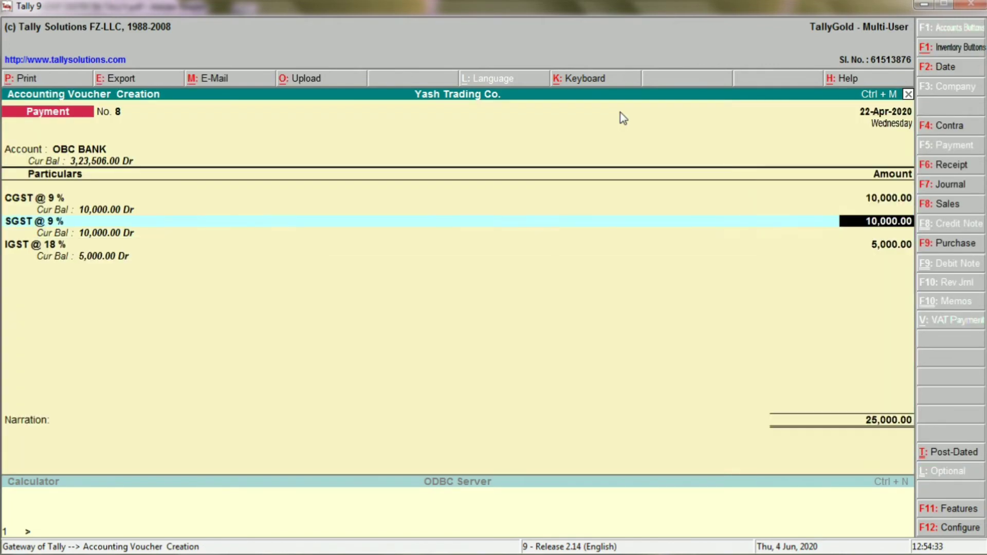
# Step: Open the CGST @ 9 % ledger from the payment, review its group and duty settings, and accept it under Duties & Taxes
pyautogui.press('BackSpace')
pyautogui.press('BackSpace')
pyautogui.press('BackSpace')
pyautogui.hotkey('ctrl', 'Return')
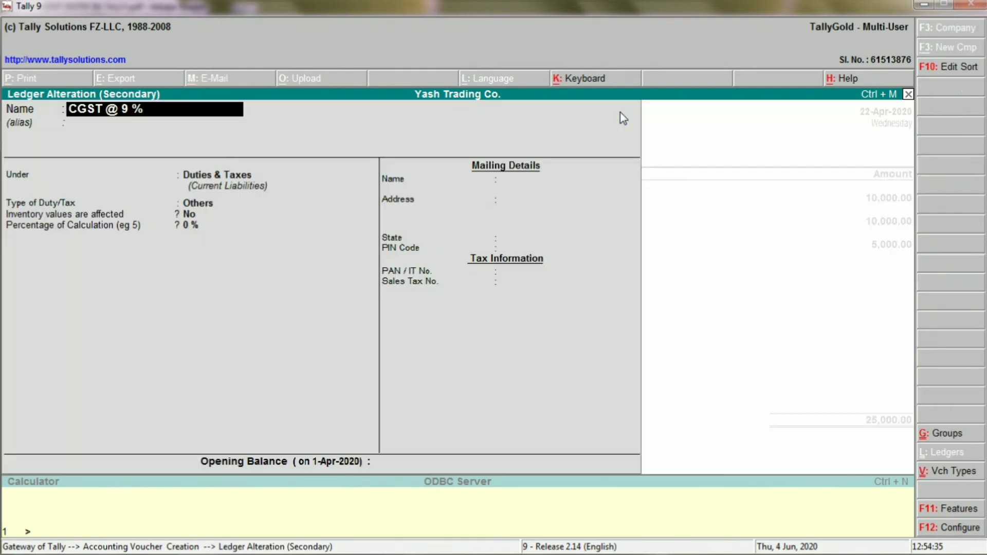
pyautogui.press('Return')
pyautogui.press('Return')
pyautogui.press('Return')
pyautogui.press('Return')
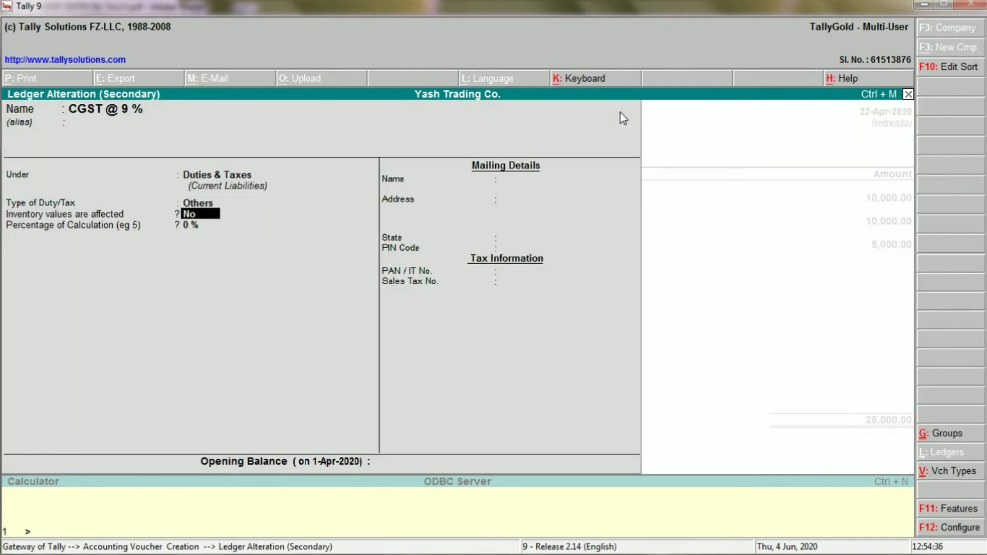
pyautogui.press('Return')
pyautogui.press('Return')
pyautogui.press('Return')
pyautogui.press('Return')
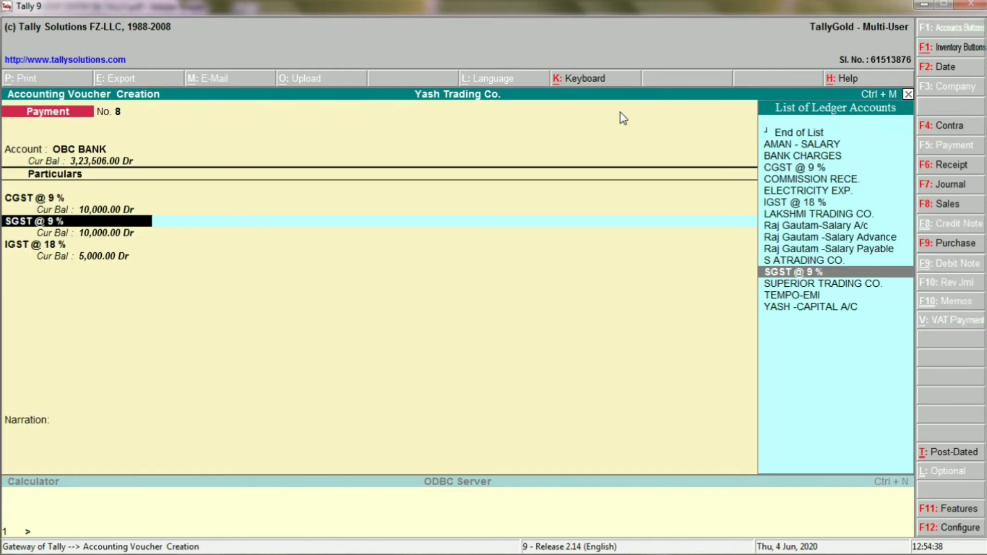
# Step: Open the SGST @ 9 % ledger, review its group and duty settings, accept it, and return to the end of the payment lines
pyautogui.press('Return')
pyautogui.press('BackSpace')
pyautogui.hotkey('ctrl', 'Return')
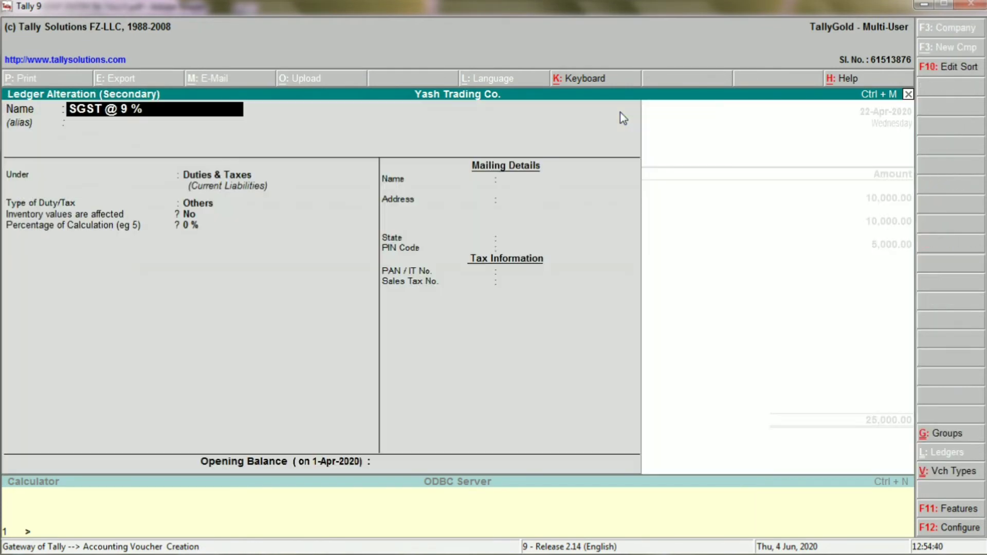
pyautogui.press('Return')
pyautogui.press('Return')
pyautogui.press('Return')
pyautogui.press('Return')
pyautogui.press('Return')
pyautogui.press('Return')
pyautogui.press('Return')
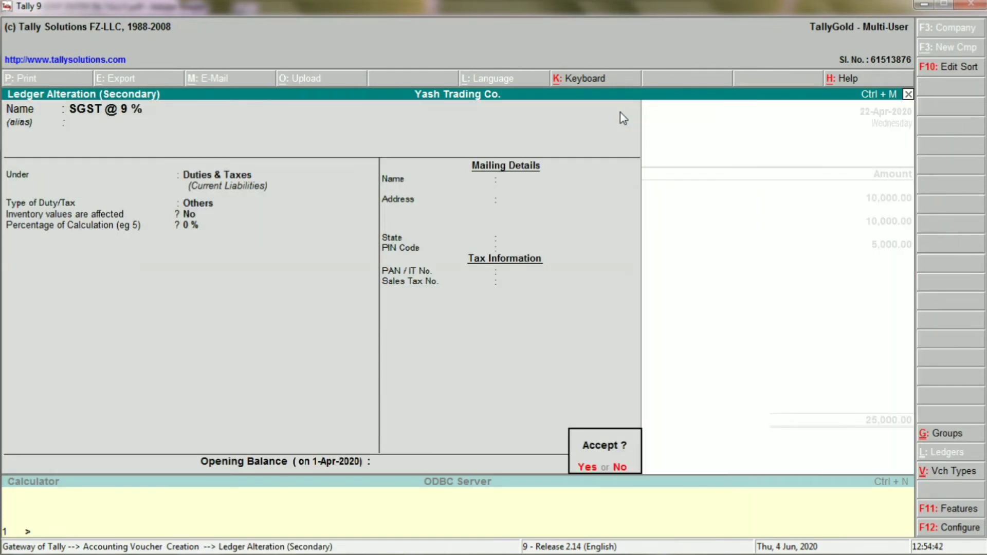
pyautogui.press('Return')
pyautogui.press('Return')
pyautogui.press('Return')
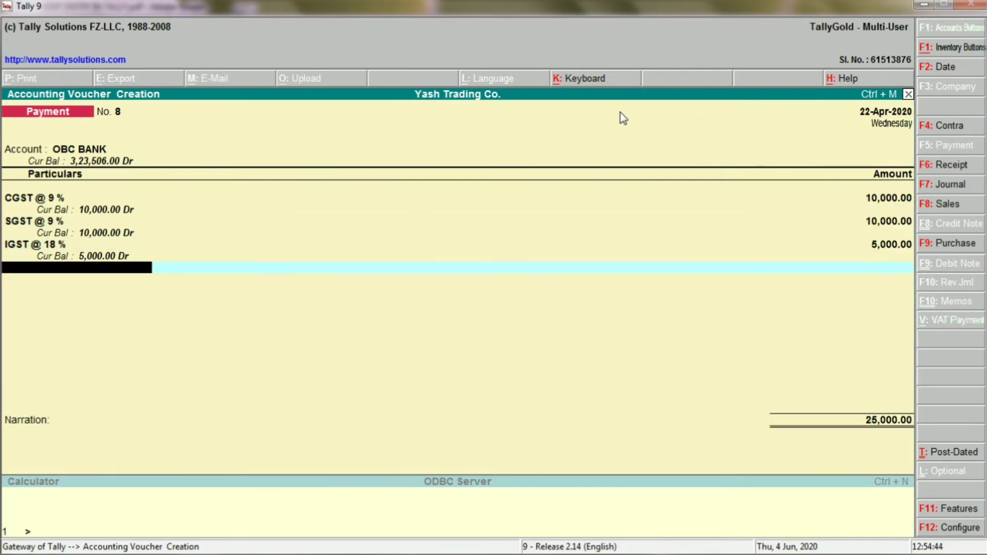
# Step: End the GST payment's particulars, leave the cheque number in the narration blank, and accept the voucher
pyautogui.press('Return')
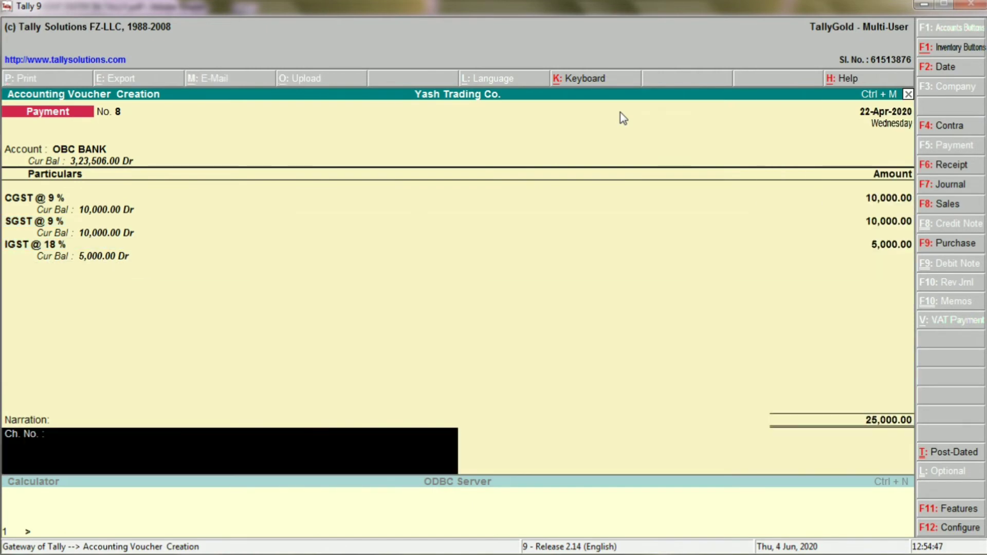
pyautogui.press('Return')
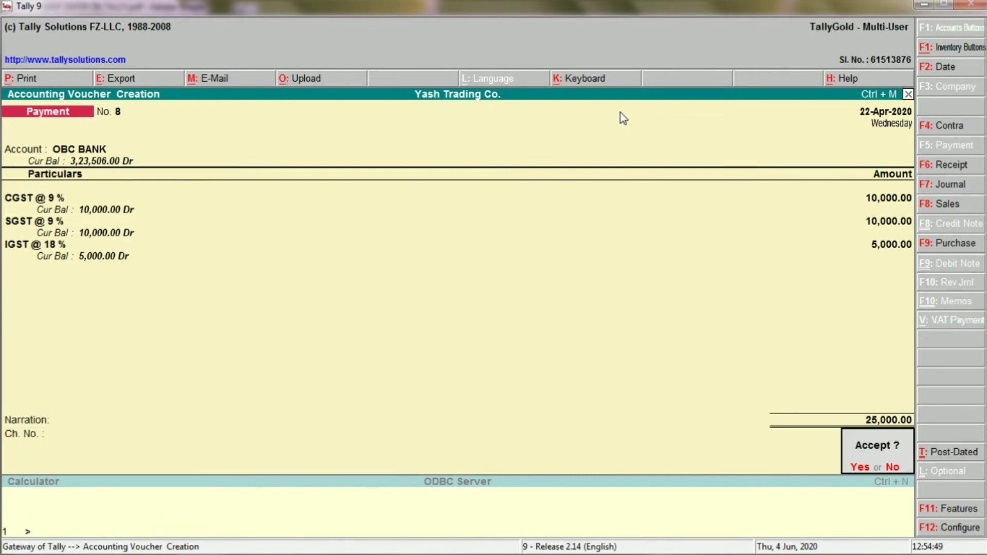
pyautogui.press('Return')
# Step: Check the 22/04/2020 Patel Nagar ATM cash withdrawal in the PDF statement and switch the Tally entry to a Contra voucher
pyautogui.hotkey('alt', 'Tab')
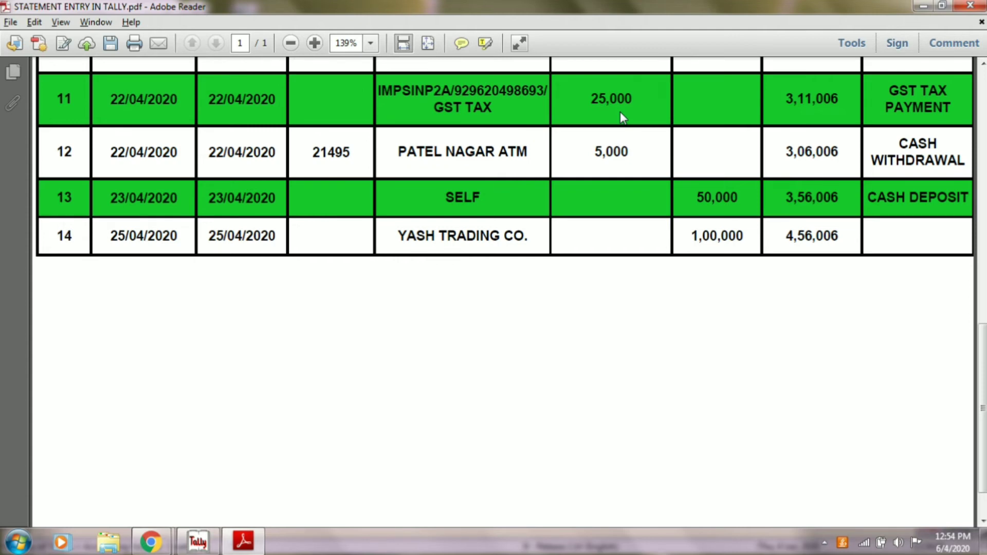
pyautogui.scroll(-1, 620, 112)
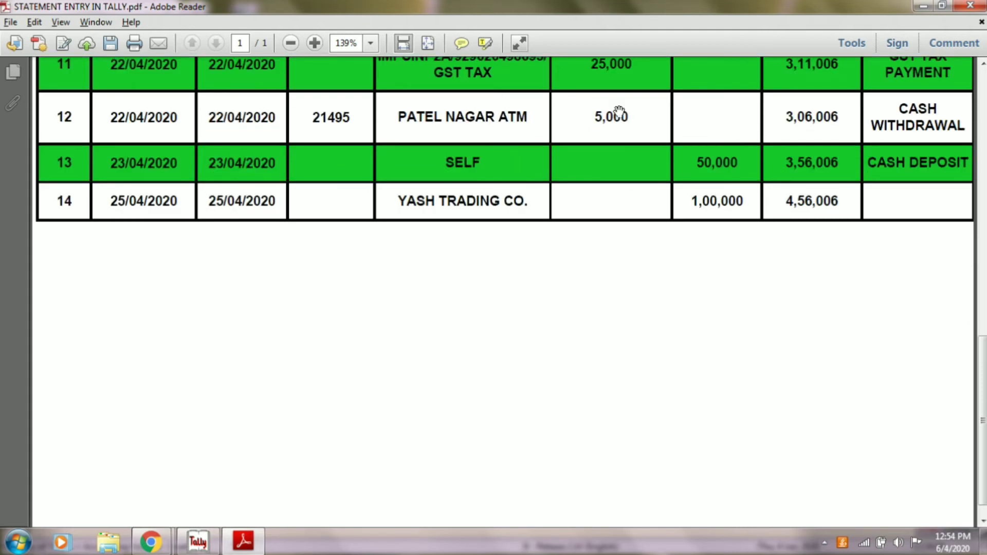
pyautogui.scroll(-1, 620, 112)
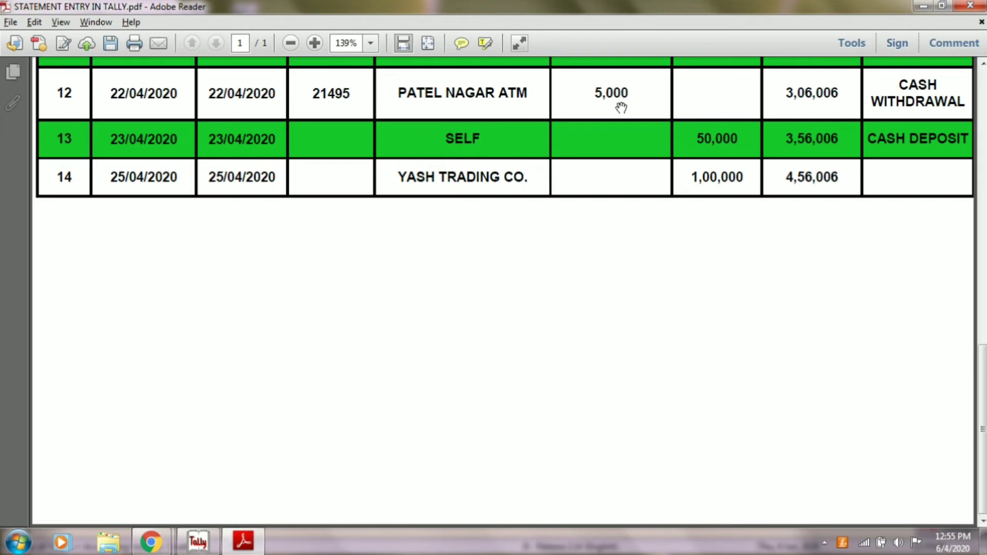
pyautogui.hotkey('alt', 'Tab')
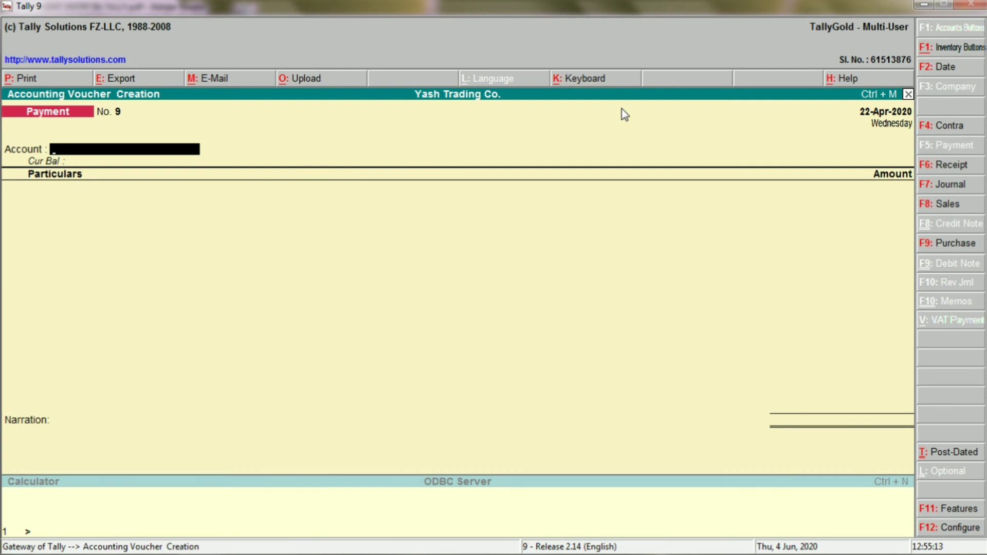
pyautogui.click(952, 130)
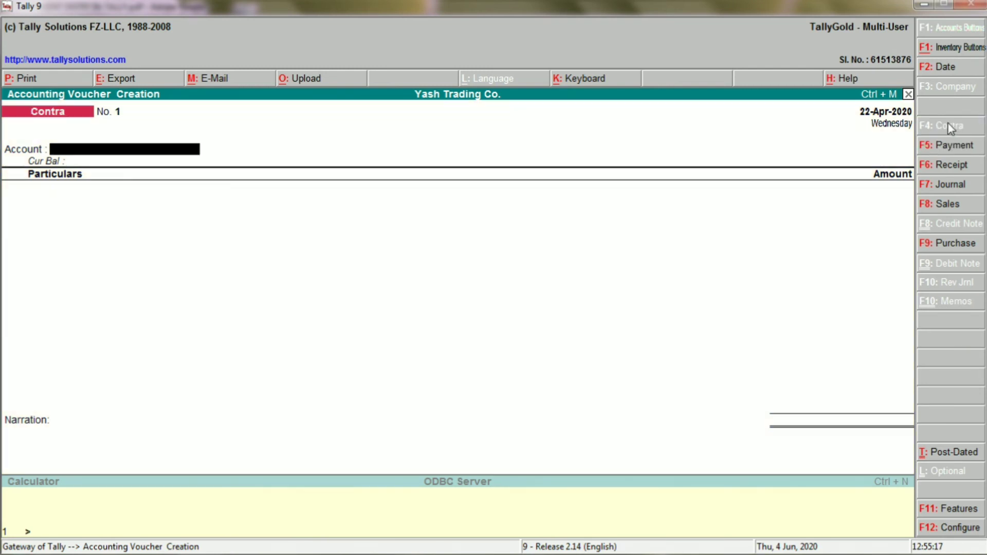
pyautogui.hotkey('alt', 'Tab')
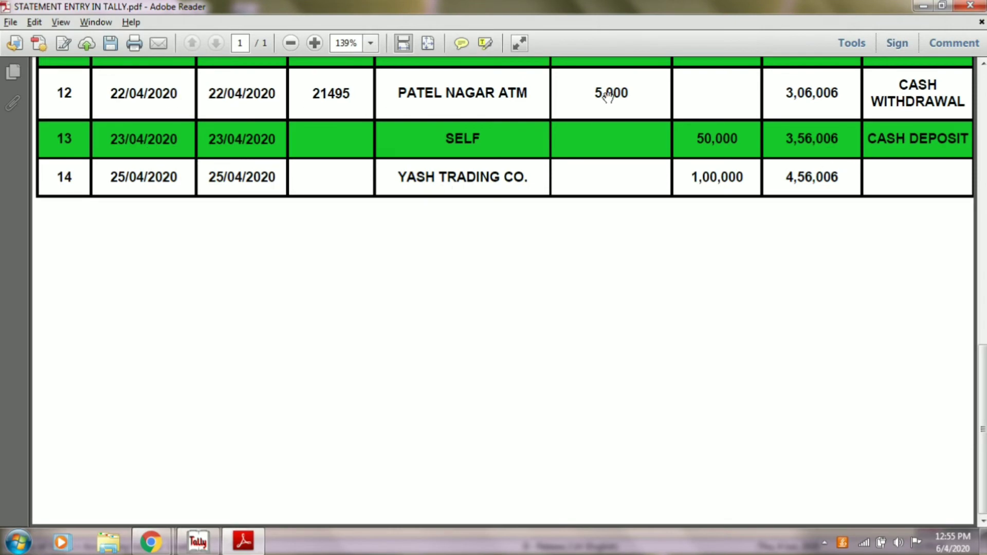
pyautogui.hotkey('alt', 'Tab')
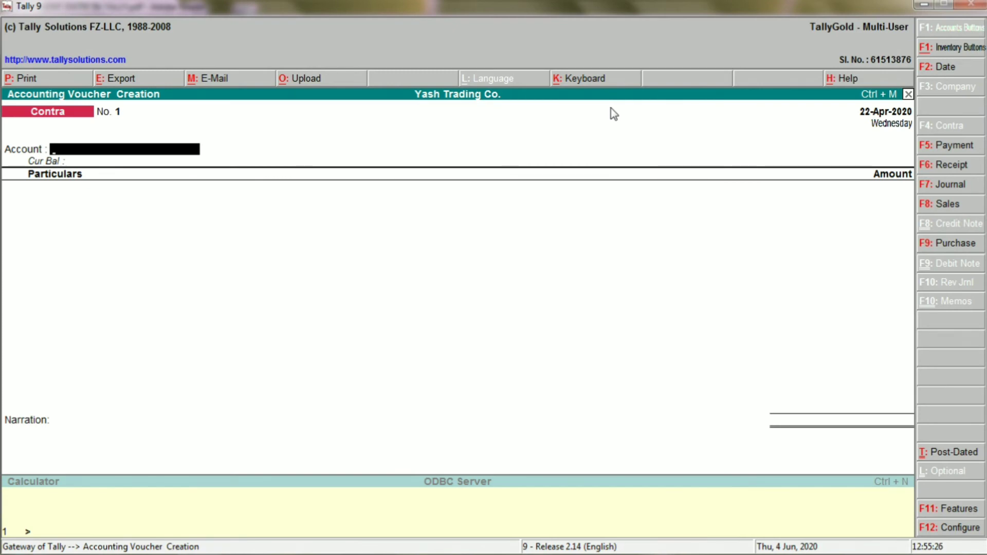
# Step: Set Cash as the contra voucher's account and choose OBC BANK as the particulars ledger
pyautogui.write('CASH')
pyautogui.press('Return')
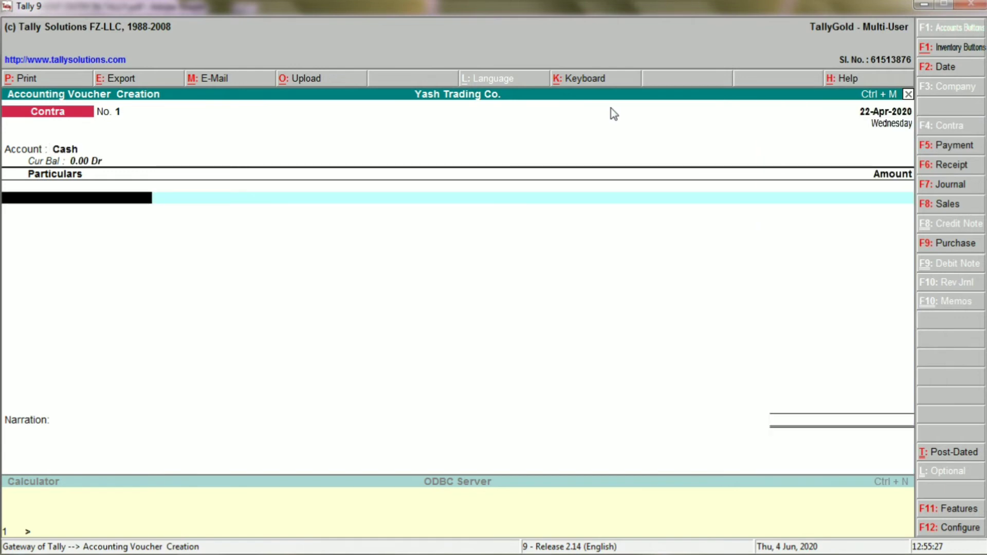
pyautogui.write('OBC')
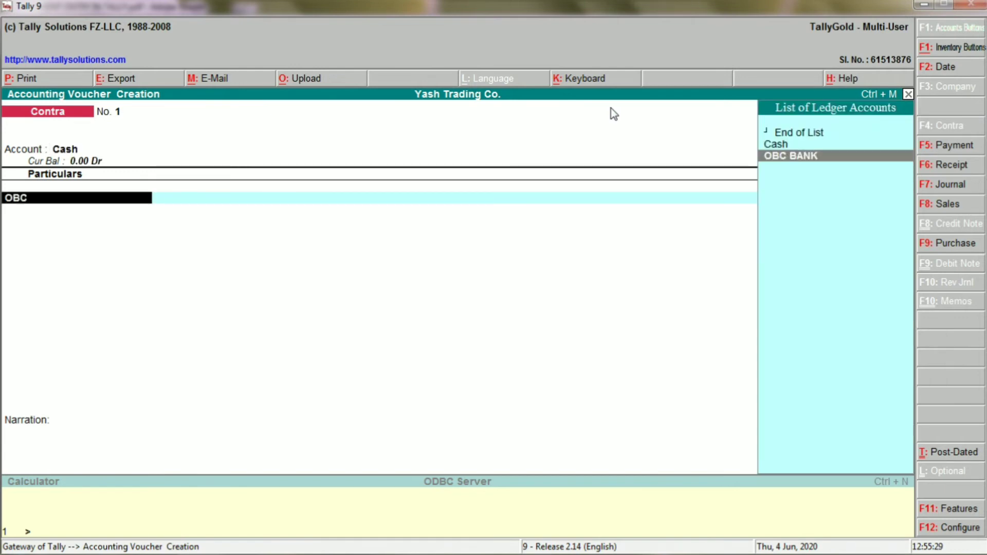
pyautogui.press('Return')
# Step: Enter the statement's withdrawal amount of 5000 against OBC BANK and accept the contra voucher
pyautogui.hotkey('alt', 'Tab')
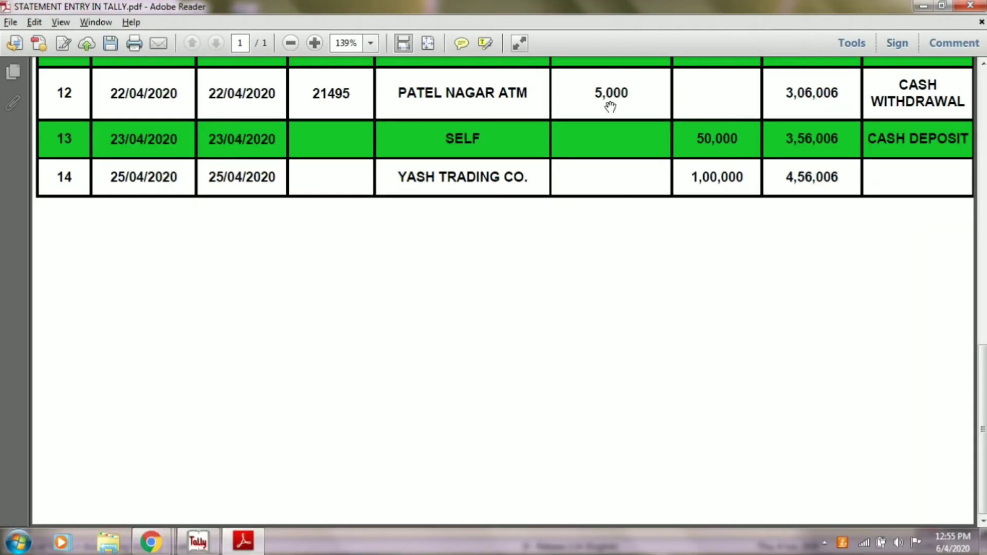
pyautogui.hotkey('alt', 'Tab')
pyautogui.write('5,00')
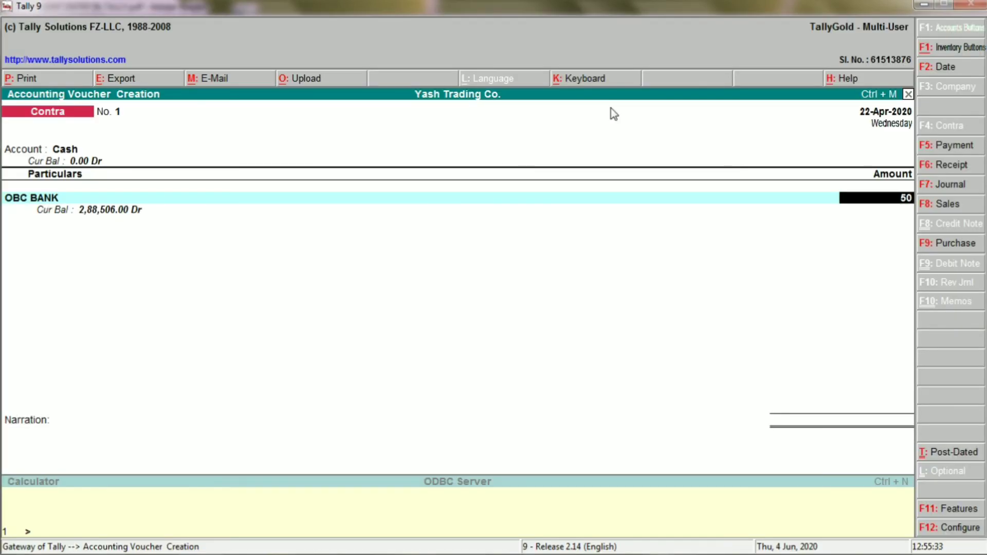
pyautogui.write('00')
pyautogui.press('Return')
pyautogui.press('Return')
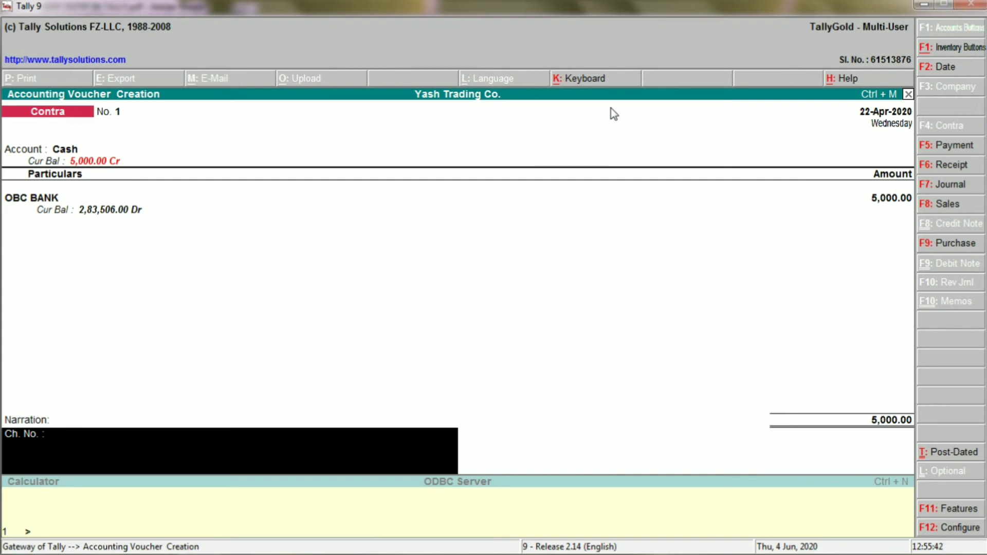
pyautogui.press('Return')
pyautogui.press('Return')
# Step: Check the date of the cash deposit in the PDF statement and set the contra voucher date to 23-4-2020
pyautogui.hotkey('alt', 'Tab')
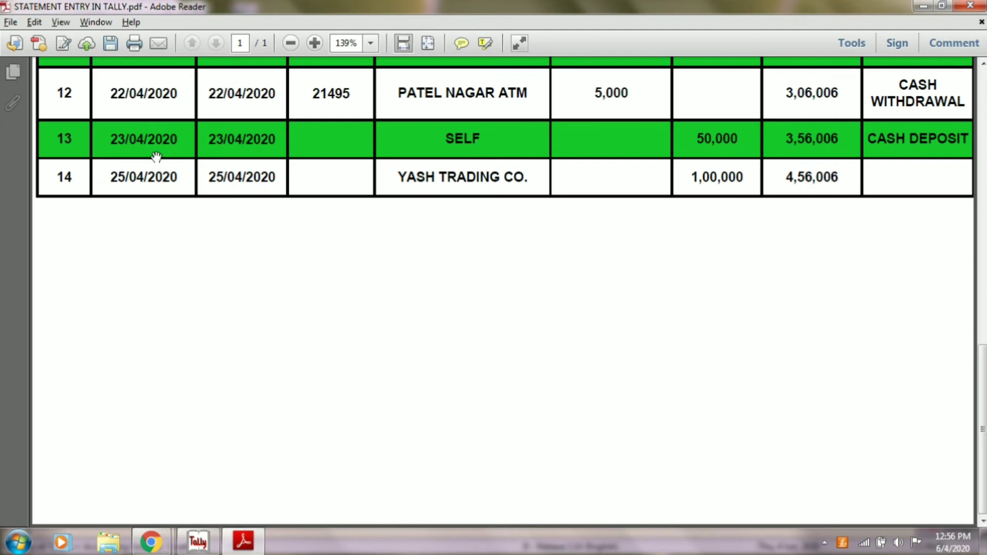
pyautogui.hotkey('alt', 'Tab')
pyautogui.press('F2')
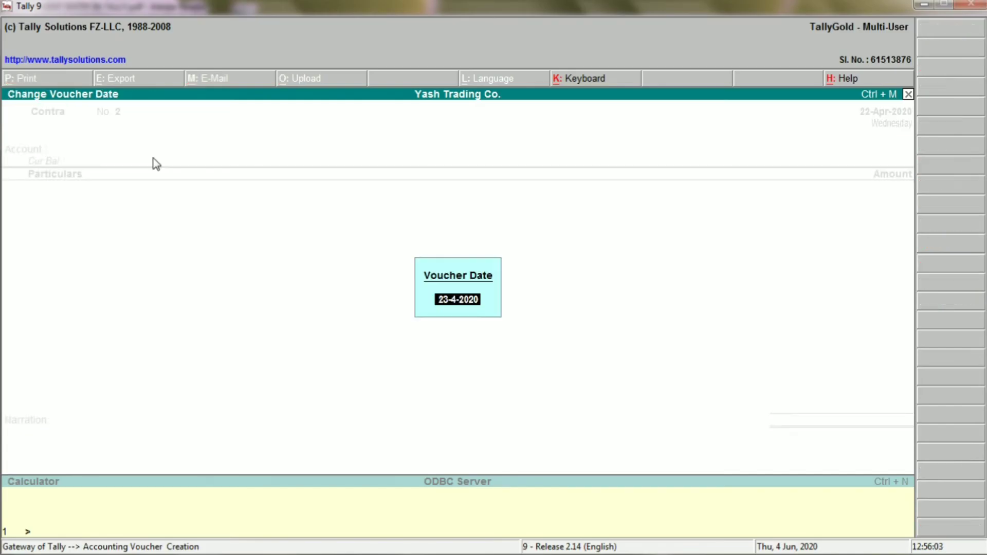
pyautogui.write('23')
pyautogui.press('Return')
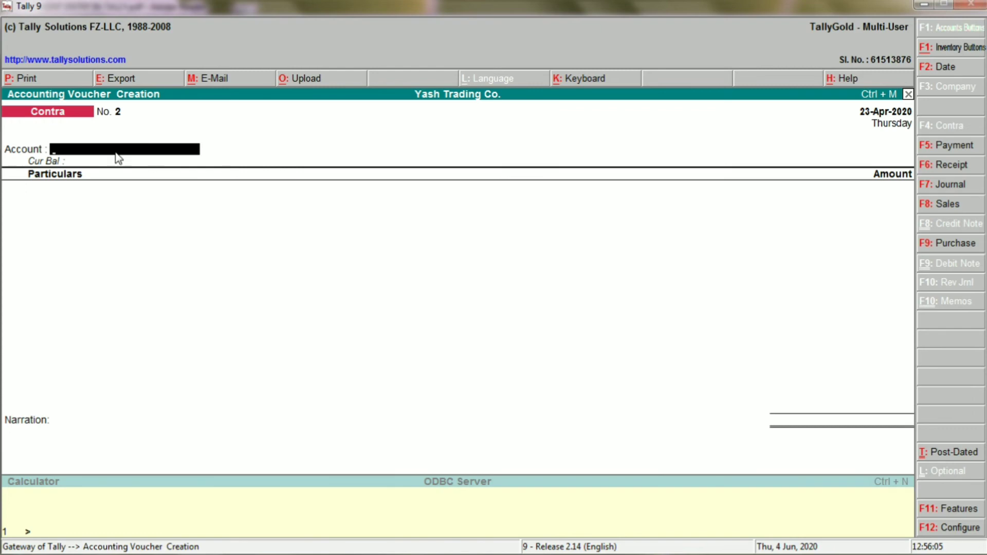
# Step: Set OBC BANK as the account for the SELF cash deposit and choose Cash as the particulars ledger
pyautogui.hotkey('alt', 'Tab')
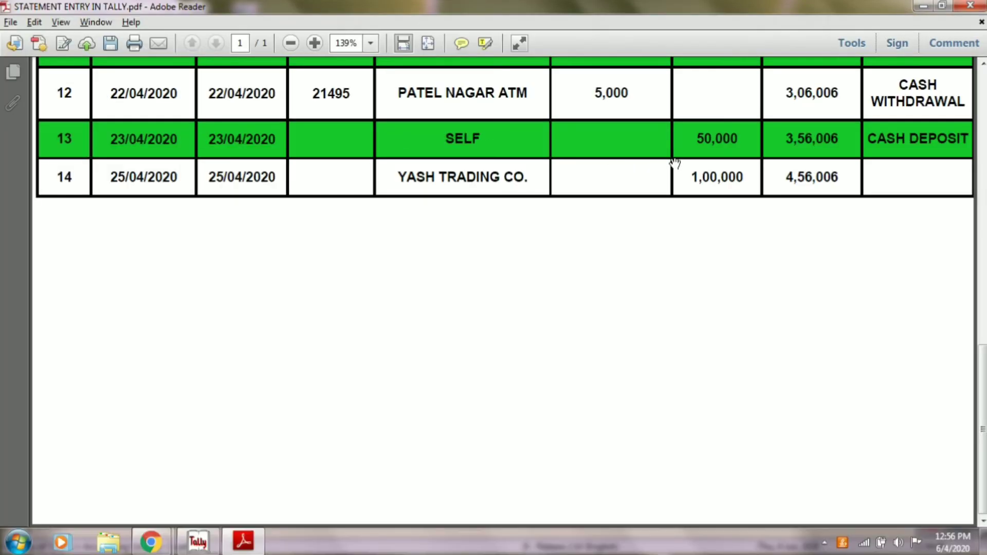
pyautogui.hotkey('alt', 'Tab')
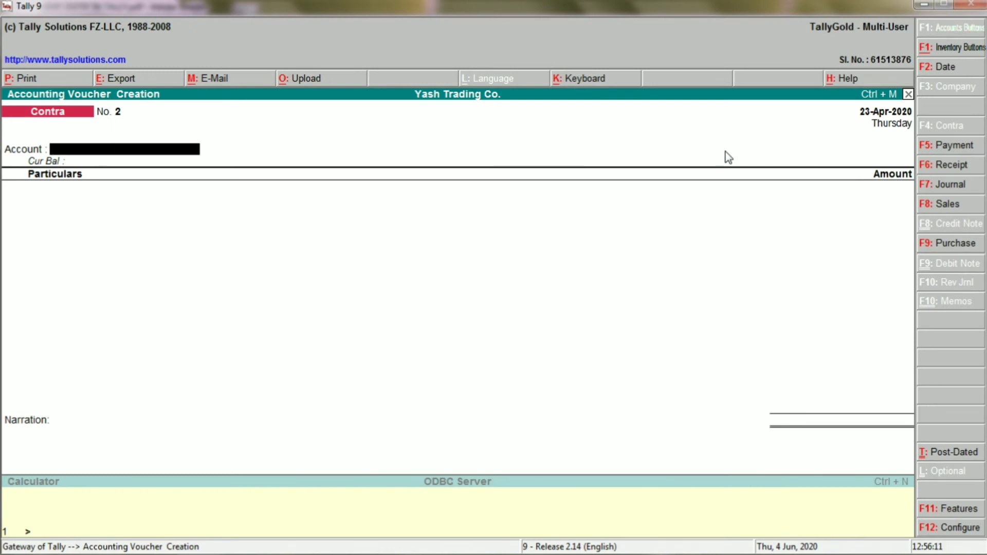
pyautogui.write('OBC')
pyautogui.press('Return')
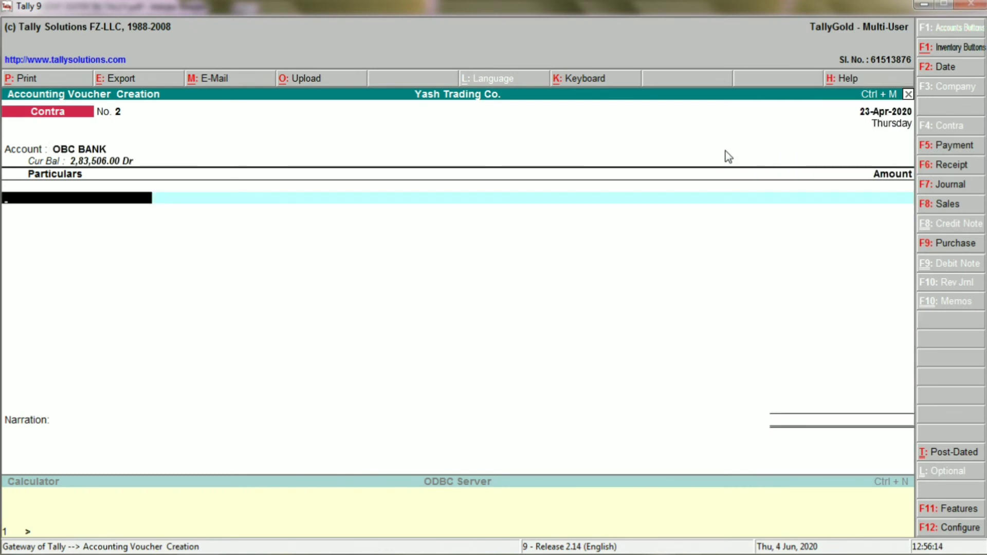
pyautogui.write('CASH')
pyautogui.press('Return')
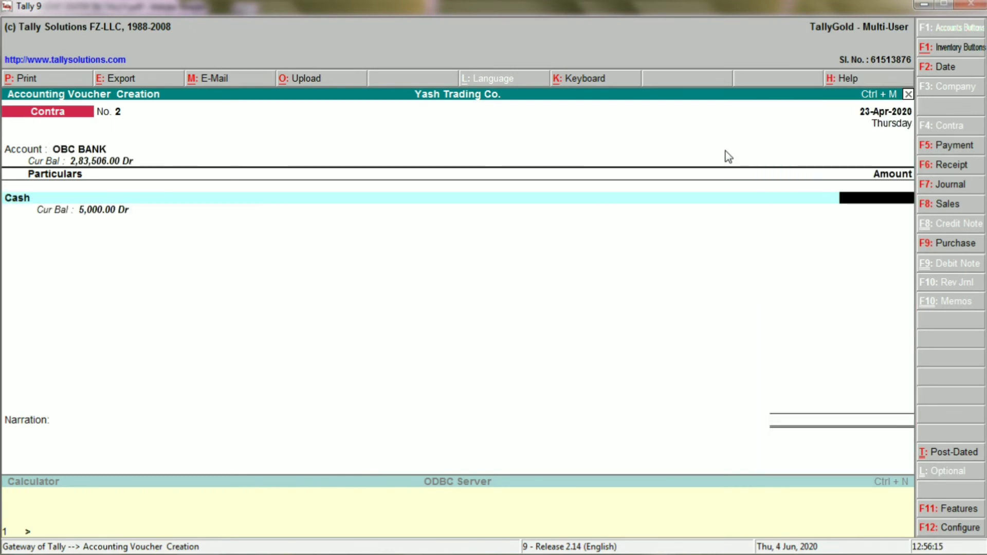
# Step: Enter 50000 against Cash, dismiss the negative cash warning, and accept the deposit voucher without a narration
pyautogui.hotkey('alt', 'Tab')
pyautogui.hotkey('alt', 'Tab')
pyautogui.write('50000')
pyautogui.press('Return')
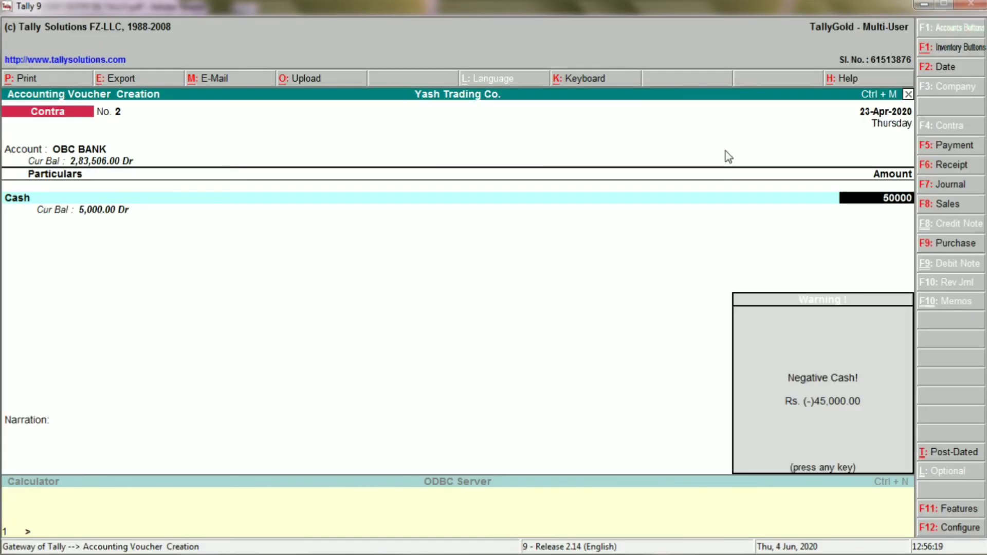
pyautogui.press('Return')
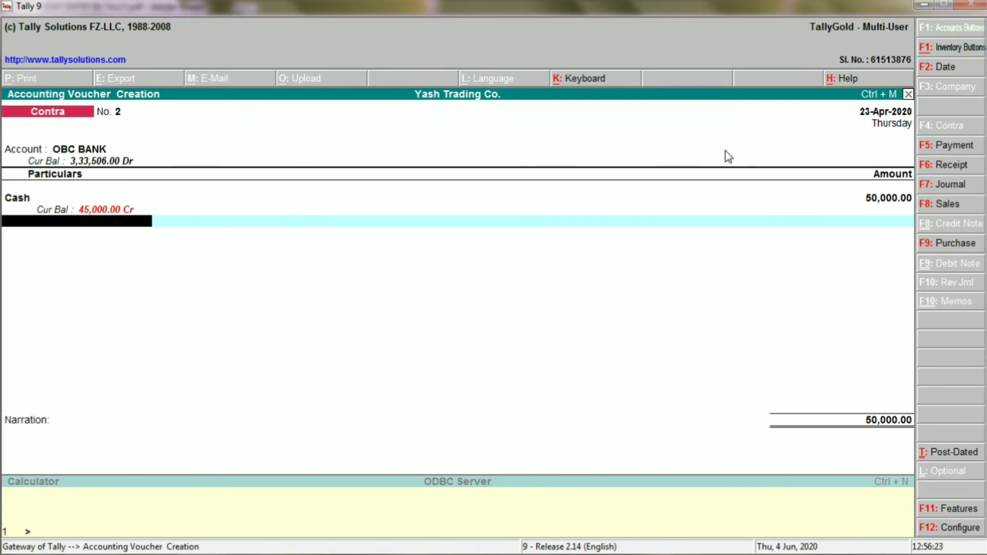
pyautogui.press('Return')
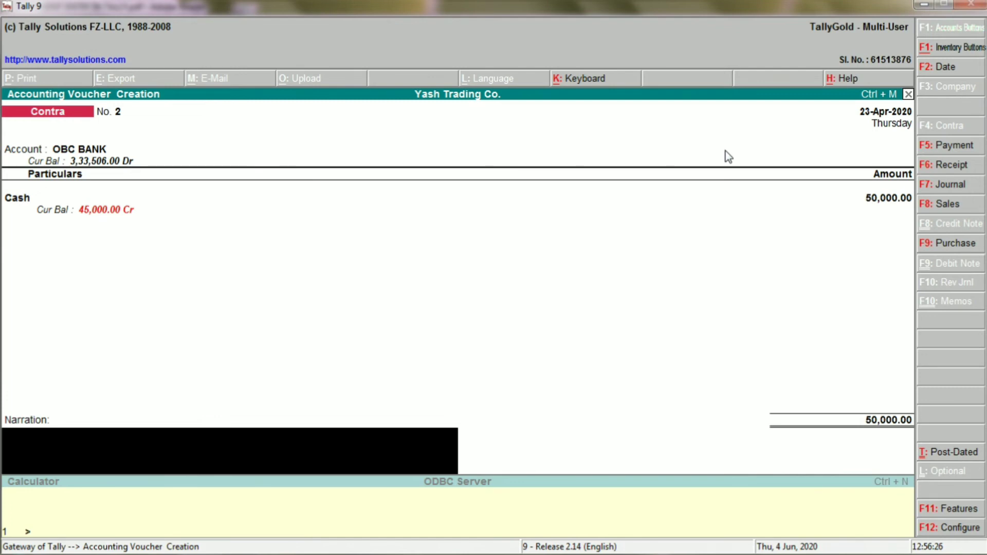
pyautogui.hotkey('alt', 'Tab')
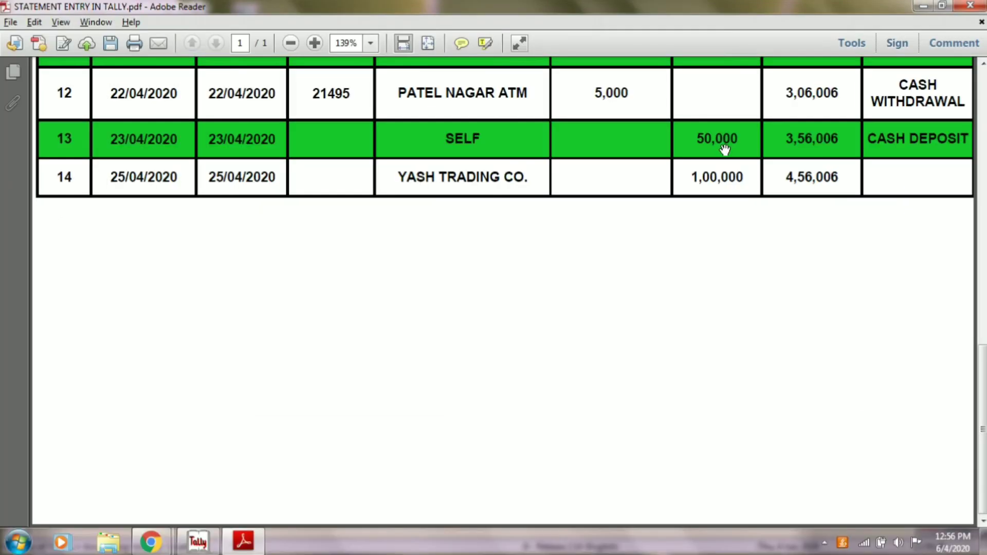
pyautogui.hotkey('alt', 'Tab')
pyautogui.press('Return')
pyautogui.press('Return')
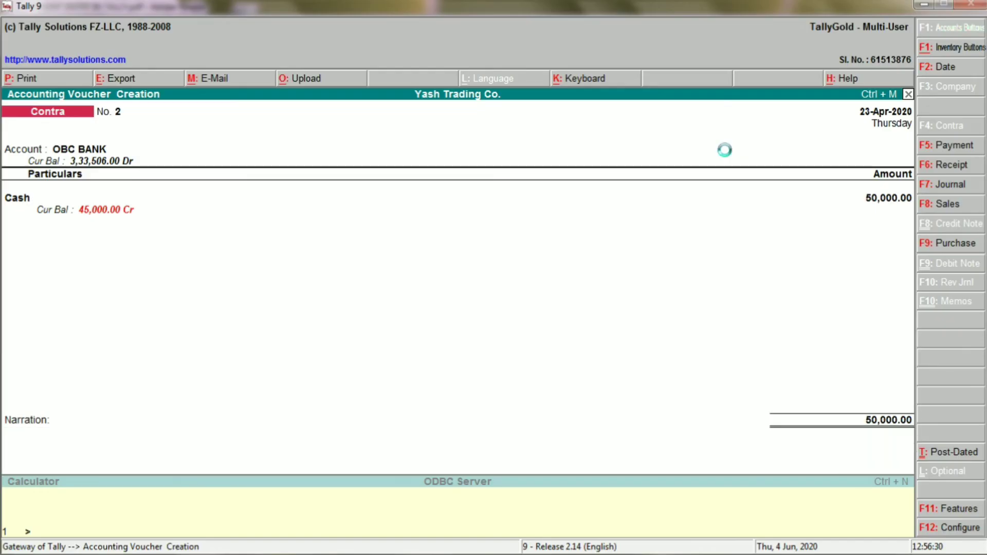
# Step: Check statement entry 14 in the PDF and start a Receipt voucher in Tally dated 25 April 2020
pyautogui.hotkey('alt', 'Tab')
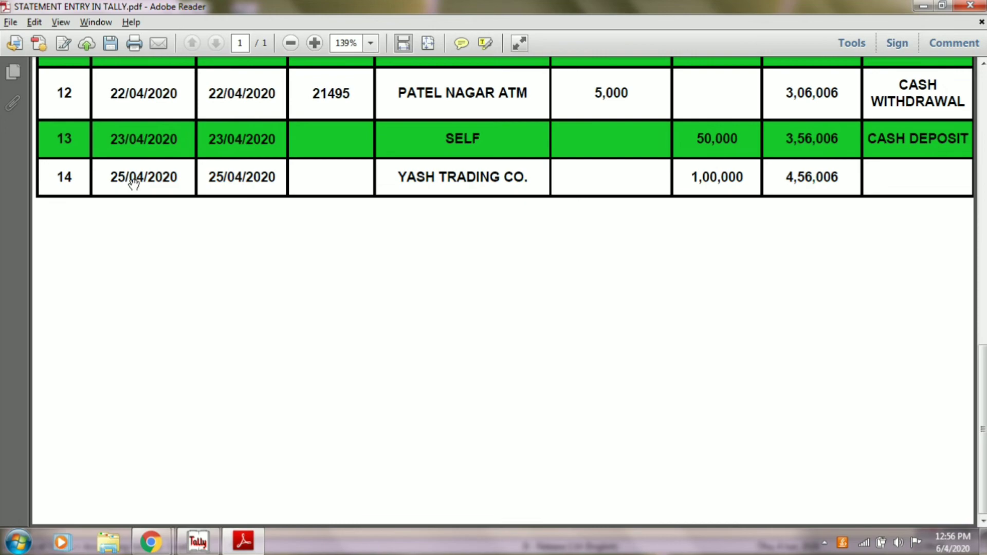
pyautogui.hotkey('alt', 'Tab')
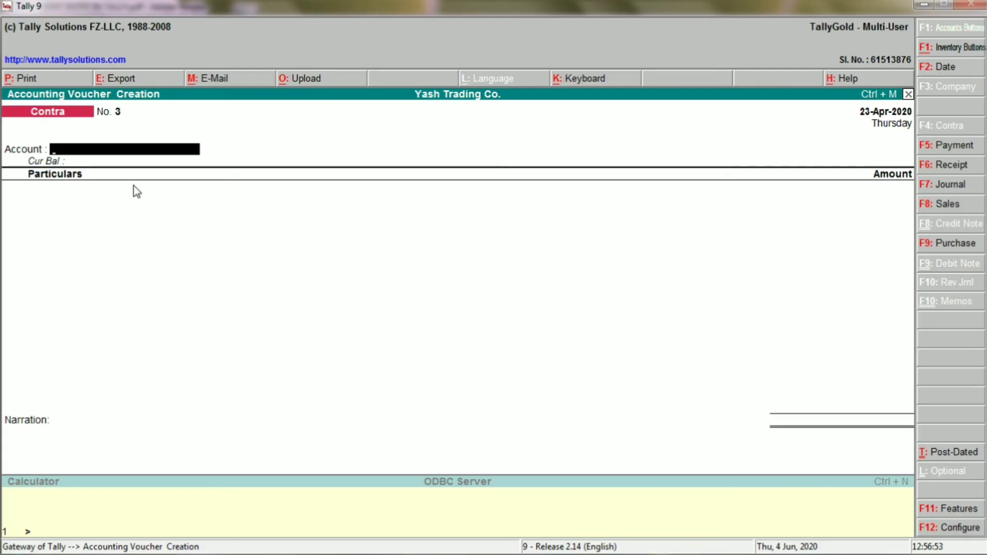
pyautogui.hotkey('alt', 'Tab')
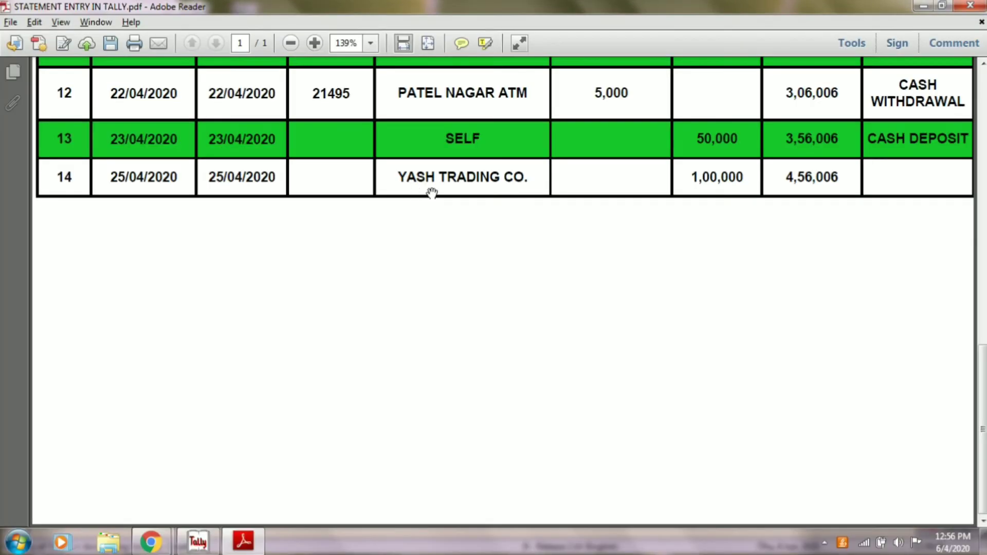
pyautogui.hotkey('alt', 'Tab')
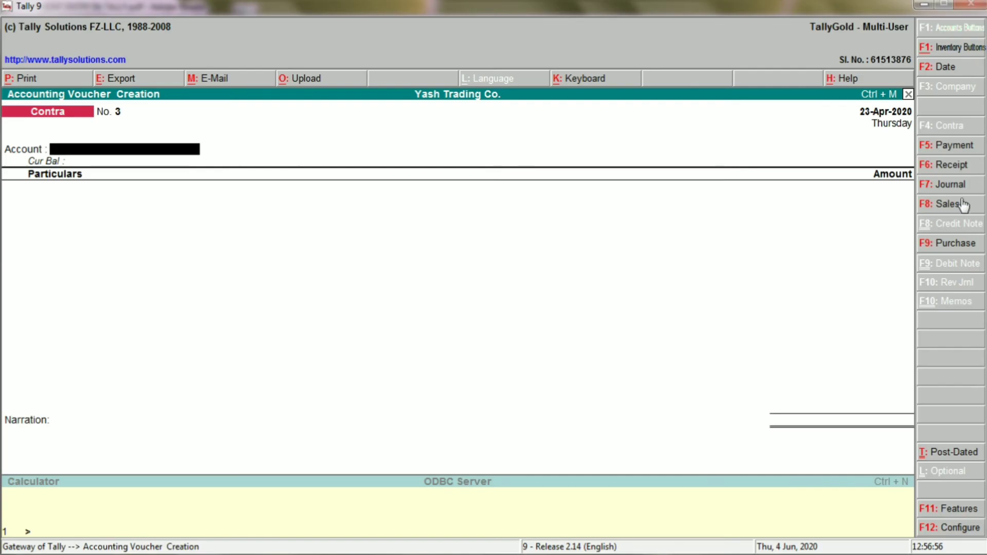
pyautogui.click(954, 165)
pyautogui.hotkey('alt', 'Tab')
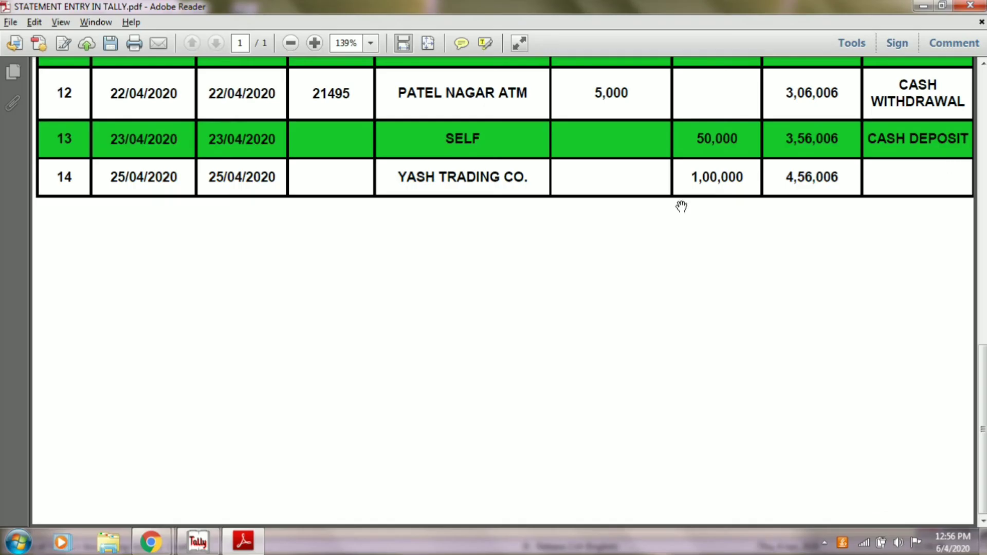
pyautogui.hotkey('alt', 'Tab')
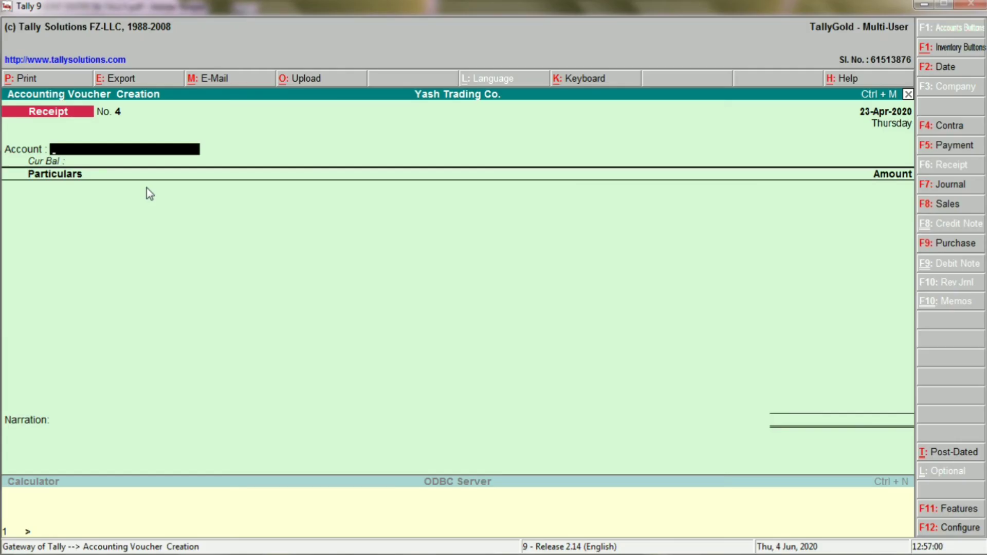
pyautogui.press('F2')
pyautogui.write('25.')
pyautogui.press('Return')
# Step: Set OBC BANK as the receipt account and choose YASH -CAPITAL A/C as the particulars ledger
pyautogui.write('OBC')
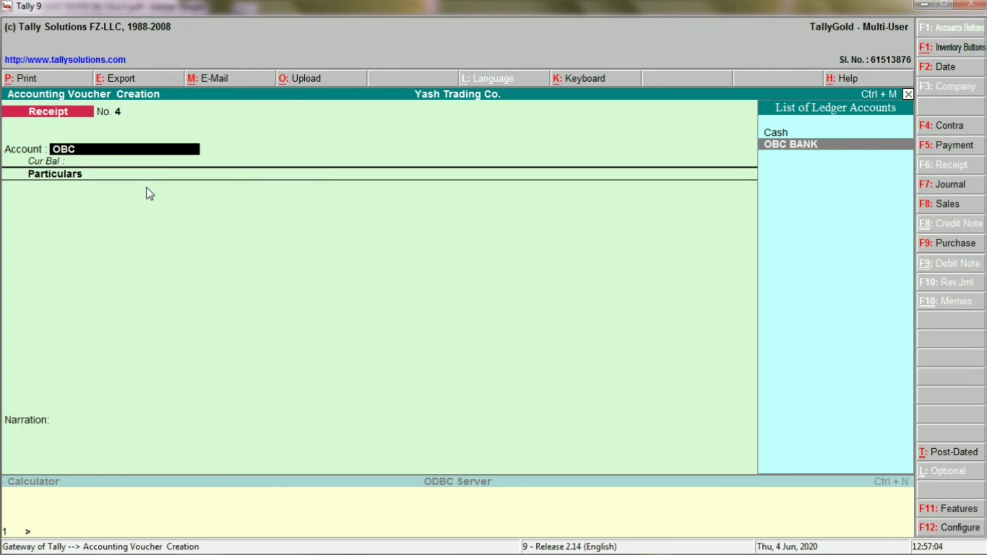
pyautogui.press('Return')
pyautogui.write('YASH')
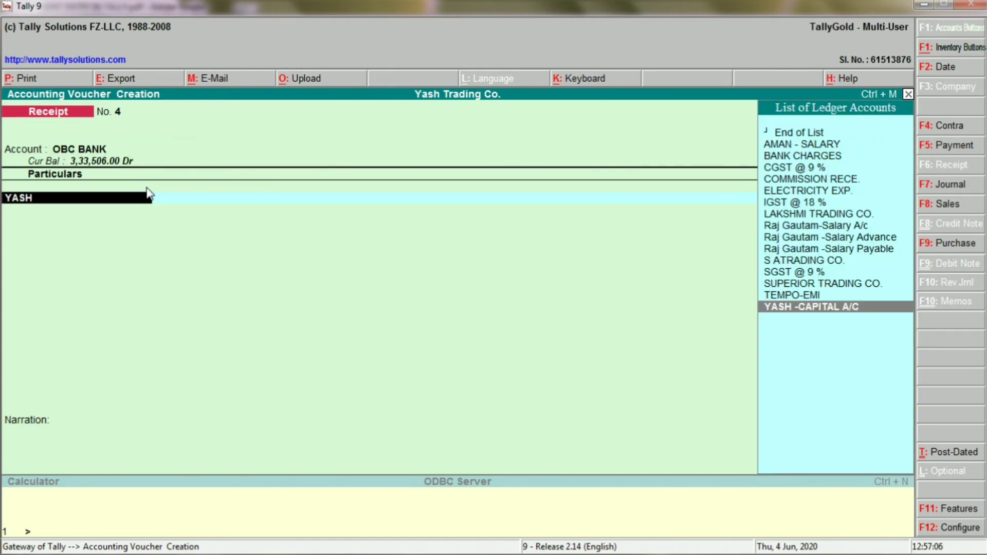
pyautogui.press('Return')
# Step: Check statement entry 14 in the PDF, set the receipt date to 25-Apr-2020, and enter 1,00,000 against YASH -CAPITAL A/C
pyautogui.hotkey('alt', 'Tab')
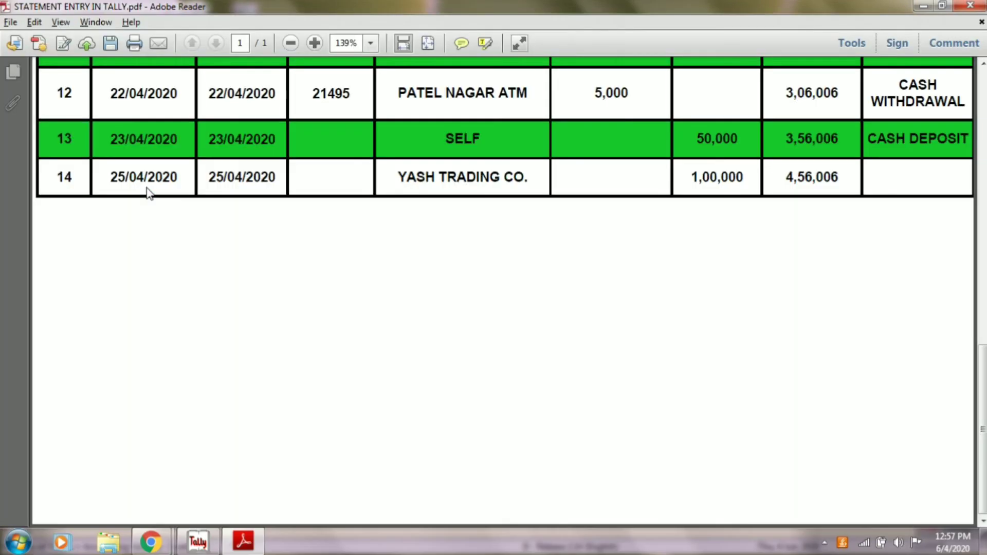
pyautogui.hotkey('alt', 'Tab')
pyautogui.hotkey('alt', 'Tab')
pyautogui.hotkey('alt', 'Tab')
pyautogui.write('1,00,00')
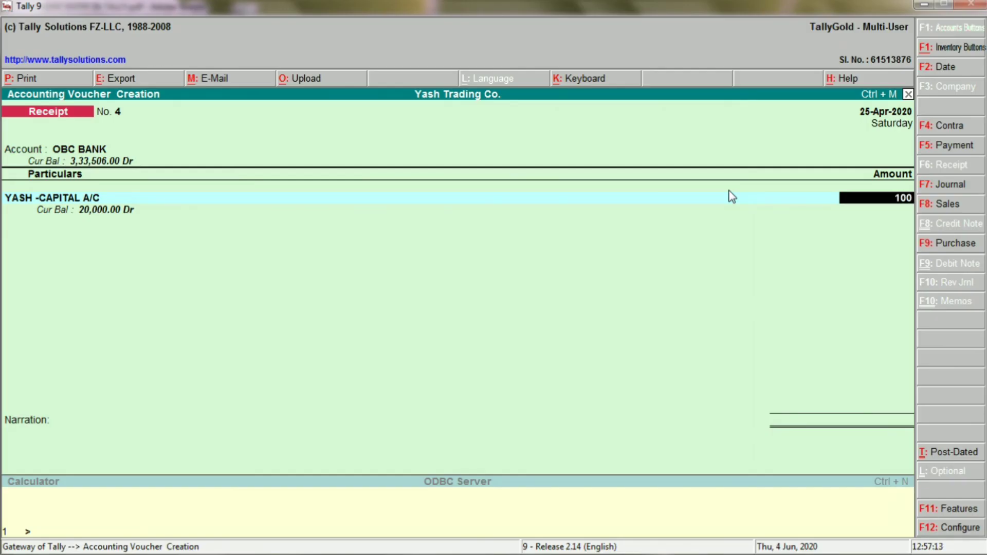
pyautogui.write('000')
pyautogui.press('Return')
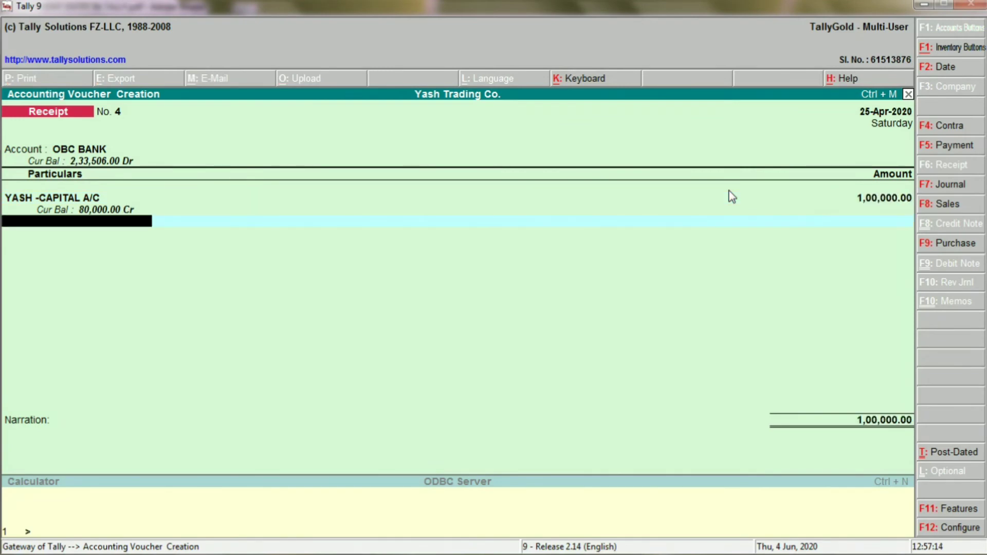
# Step: Open the YASH -CAPITAL A/C ledger master from the receipt, review its group and details, and accept it without changes
pyautogui.press('BackSpace')
pyautogui.press('BackSpace')
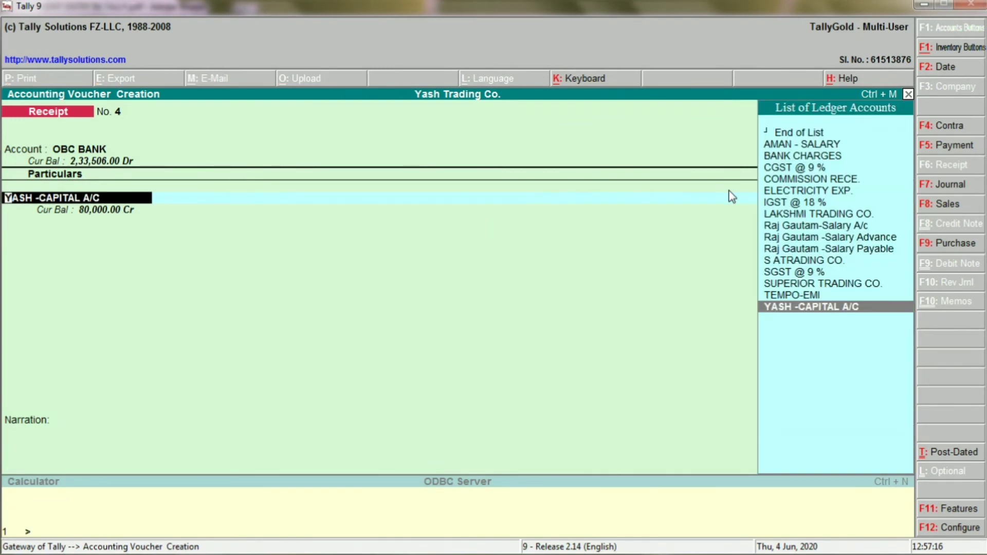
pyautogui.hotkey('ctrl', 'Return')
pyautogui.press('Return')
pyautogui.press('Return')
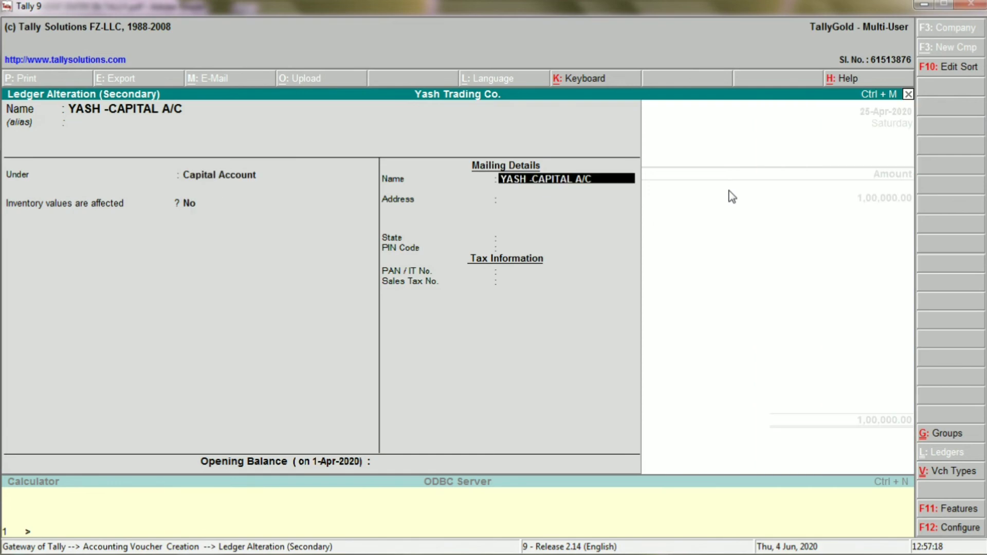
pyautogui.press('Return')
pyautogui.press('Return')
pyautogui.press('Return')
pyautogui.press('Return')
pyautogui.press('Return')
pyautogui.press('Return')
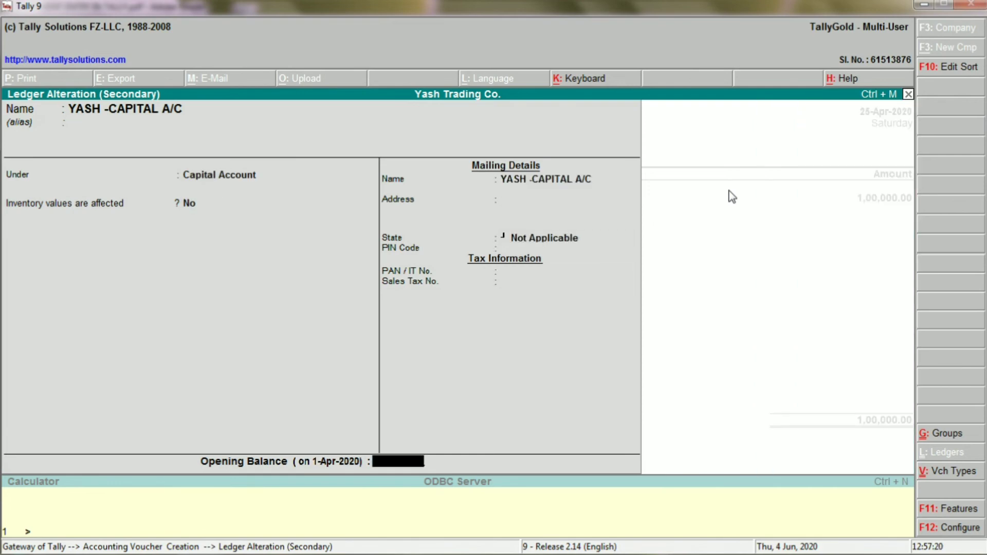
pyautogui.press('Return')
pyautogui.press('Return')
# Step: Accept the capital receipt voucher without a cheque number or narration and return to the Gateway of Tally
pyautogui.press('Return')
pyautogui.press('Return')
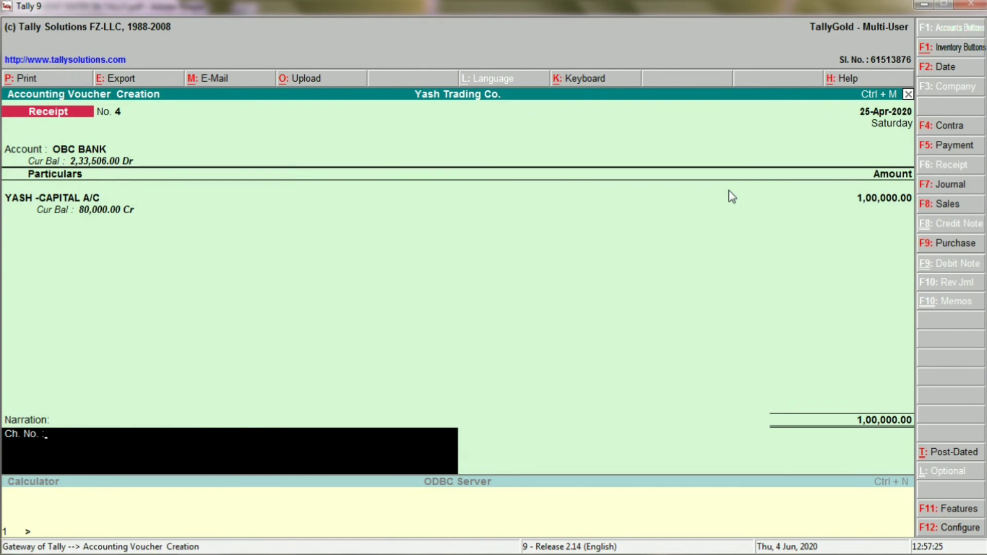
pyautogui.press('Return')
pyautogui.press('Return')
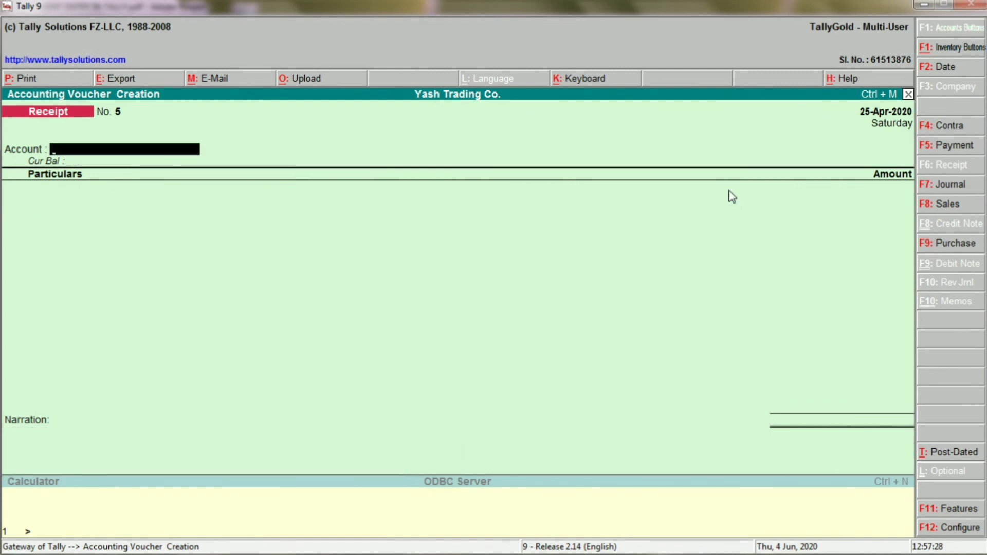
pyautogui.press('Escape')
pyautogui.press('Return')
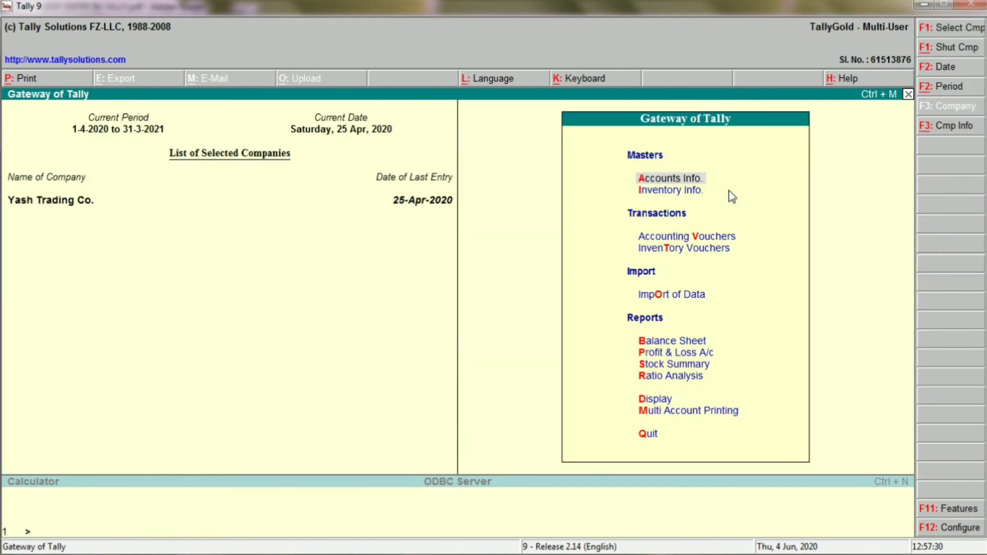
# Step: View the Profit & Loss A/c and examine the April vouchers of the BANK CHARGES ledger
pyautogui.press('p')
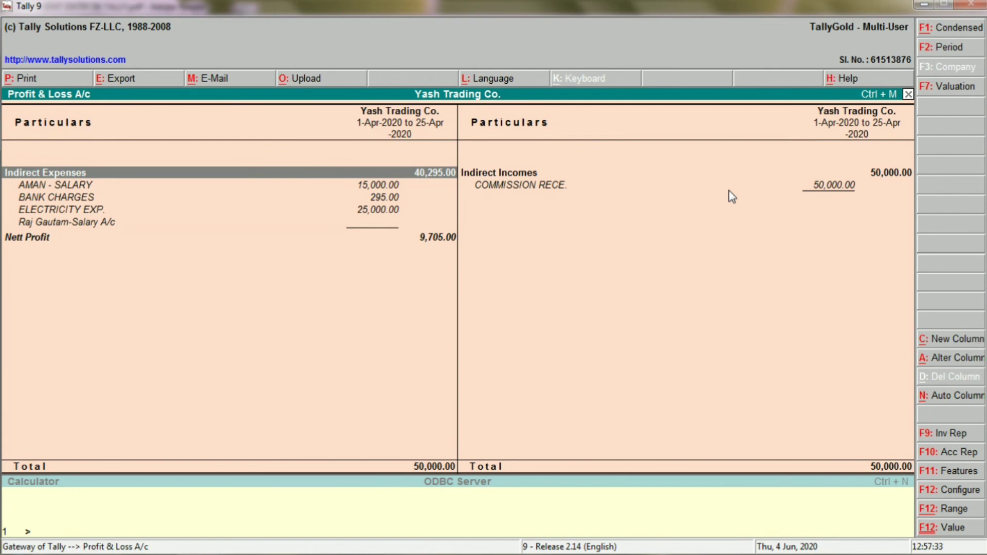
pyautogui.press('Down')
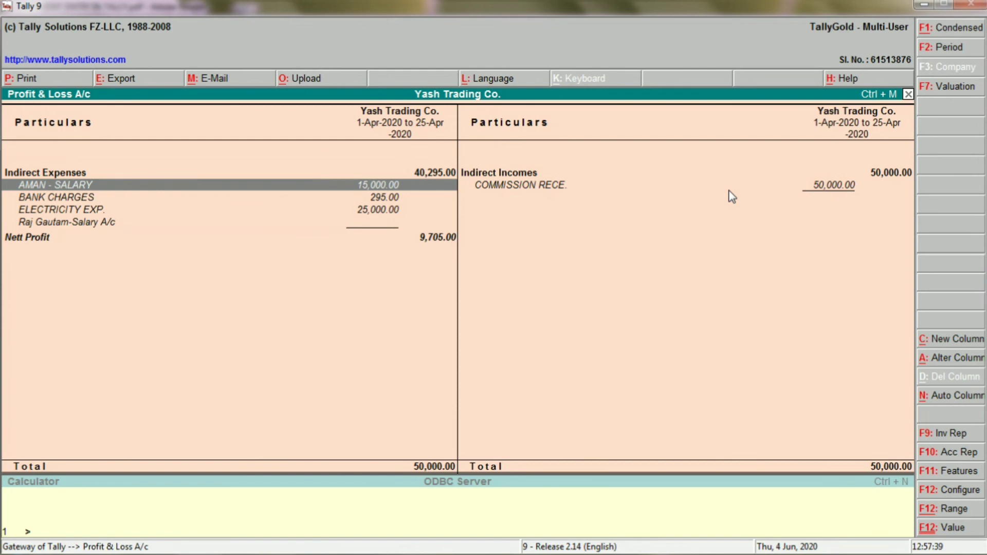
pyautogui.press('Down')
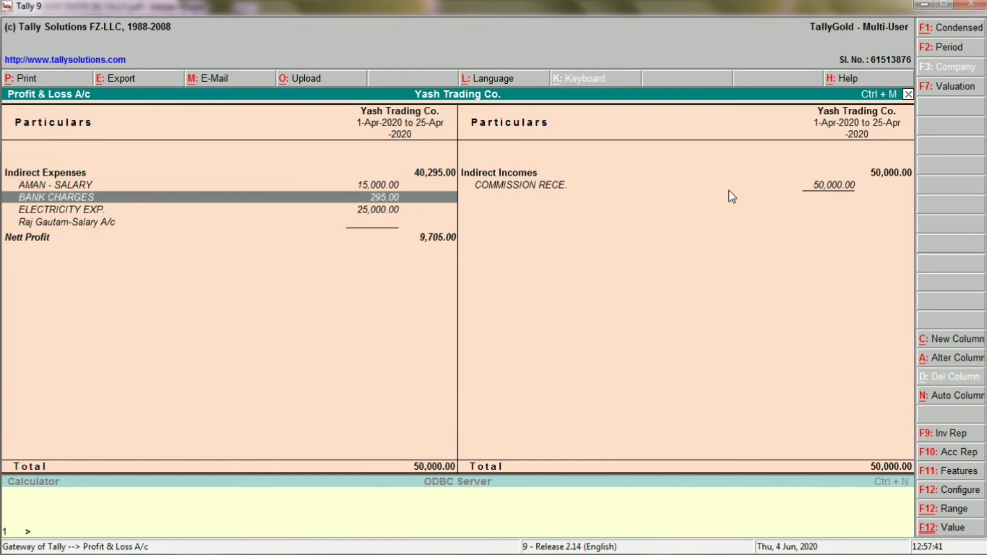
pyautogui.press('Return')
pyautogui.press('Return')
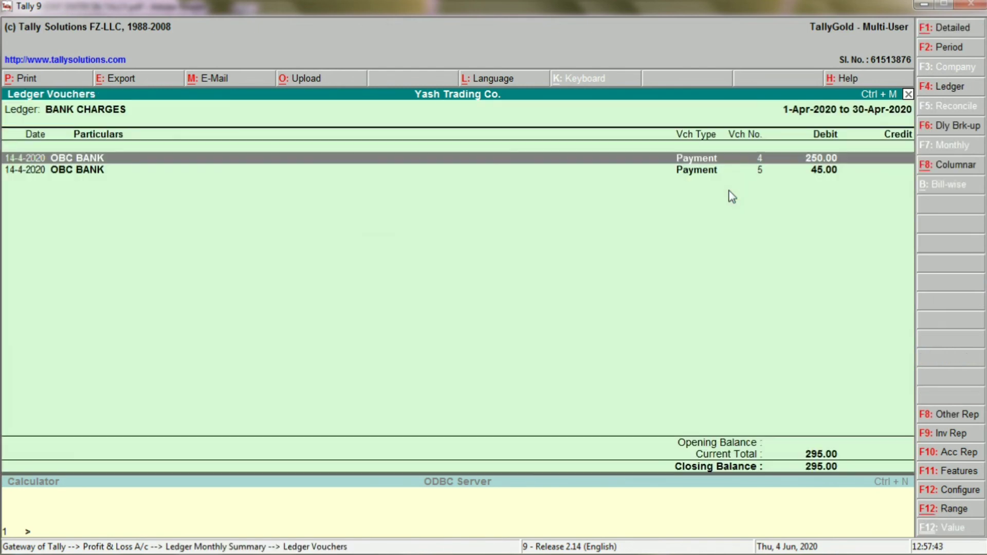
pyautogui.press('Down')
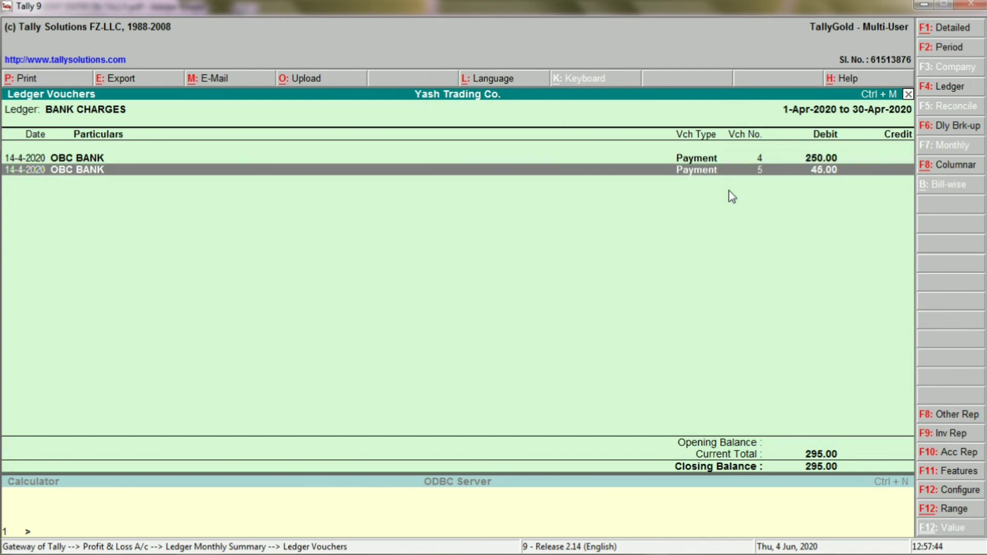
pyautogui.press('Escape')
pyautogui.press('Escape')
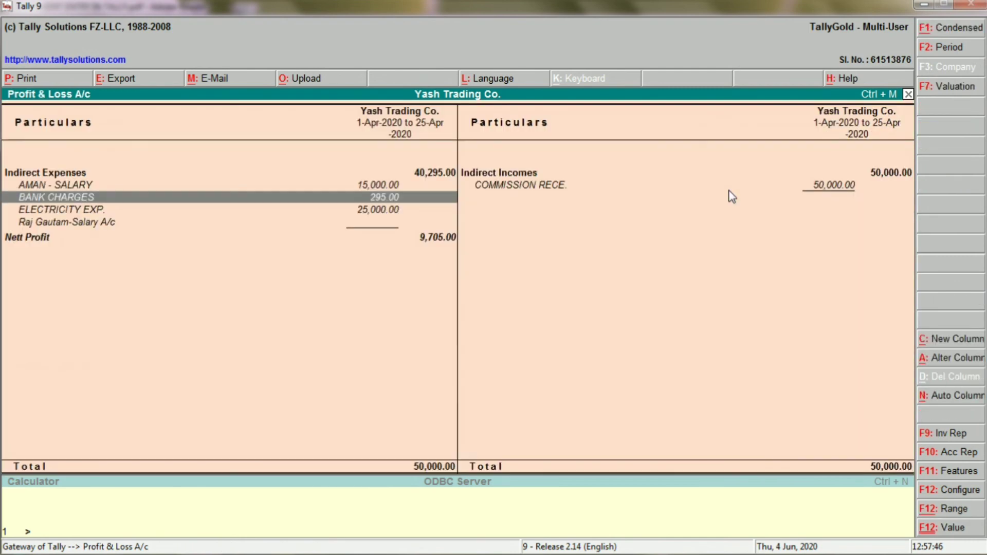
# Step: Examine the April voucher of the ELECTRICITY EXP. ledger from the Profit & Loss A/c
pyautogui.press('Down')
pyautogui.press('Return')
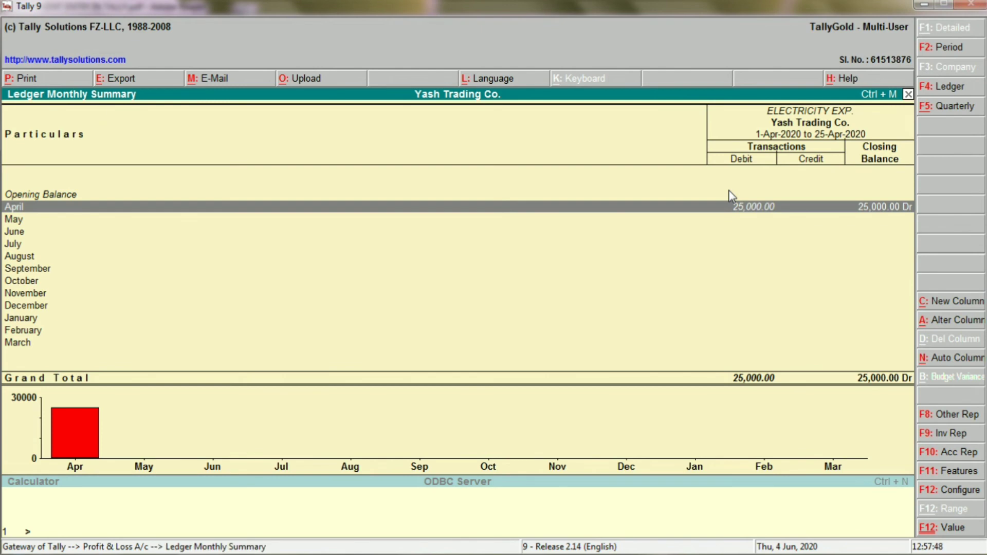
pyautogui.press('Return')
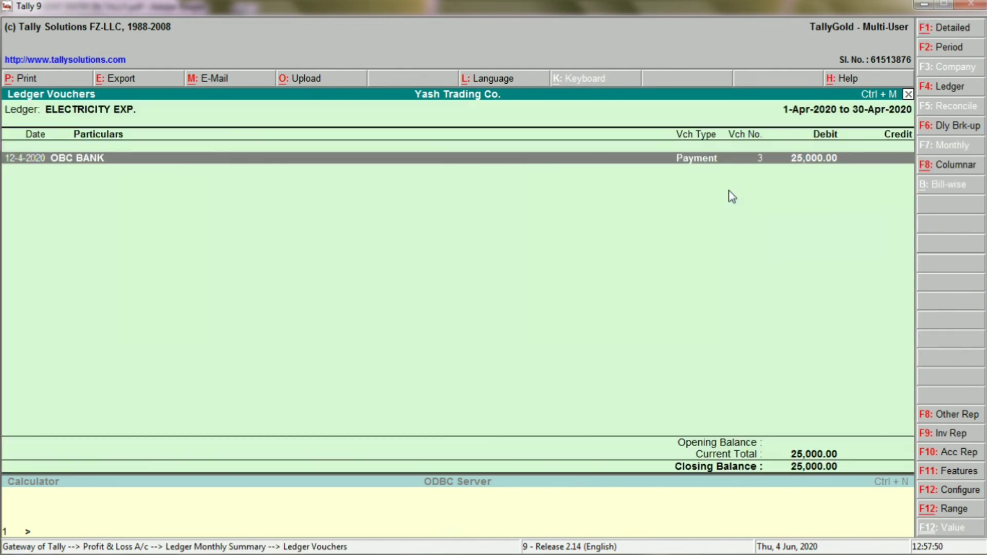
pyautogui.press('Escape')
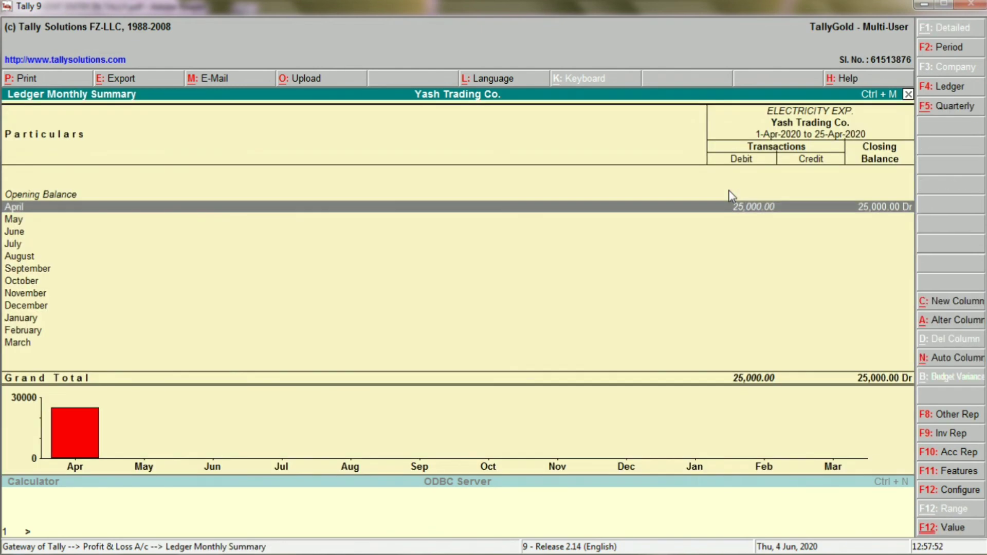
pyautogui.press('Escape')
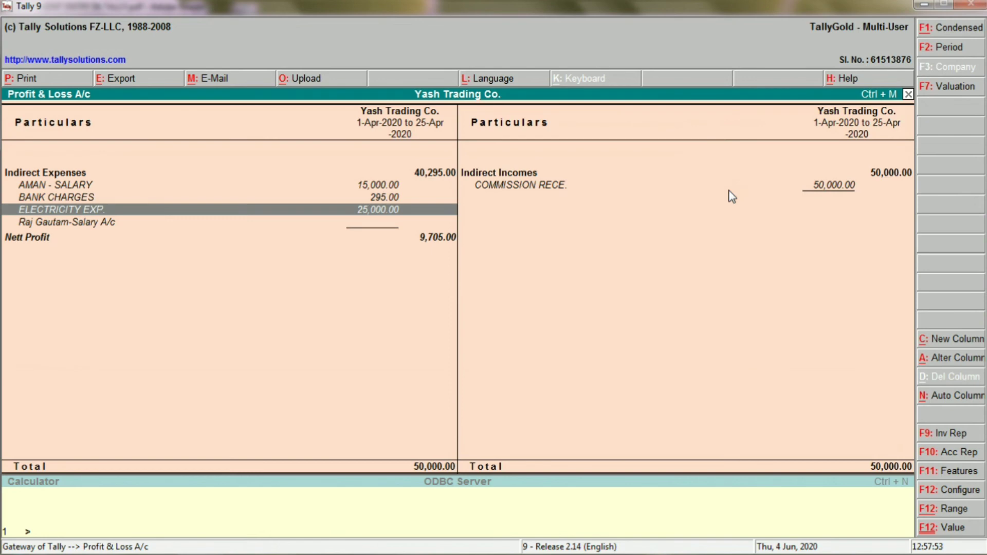
# Step: Examine the April receipt voucher behind COMMISSION RECE., leave it unaltered, and return to the Gateway of Tally
pyautogui.press('Down')
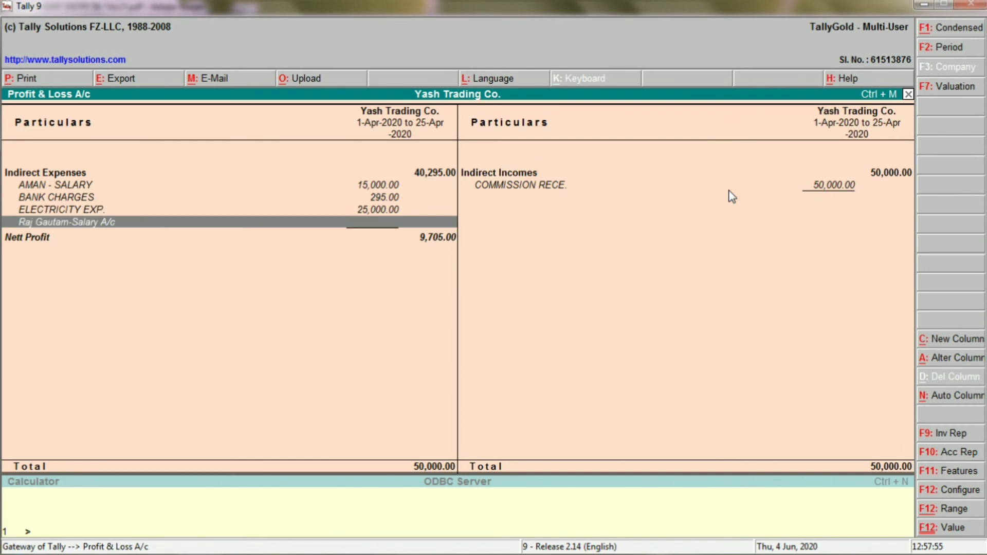
pyautogui.press('Right')
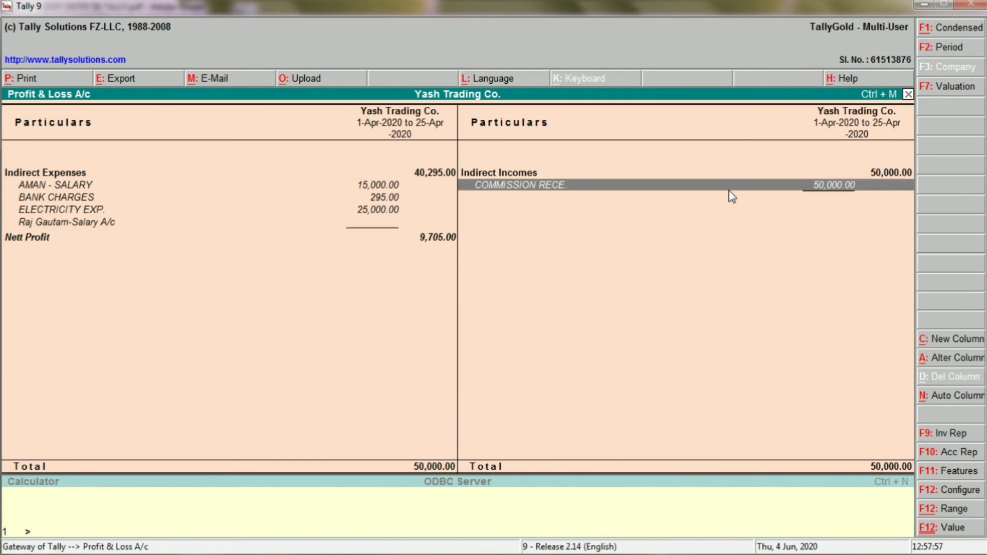
pyautogui.press('Return')
pyautogui.press('Return')
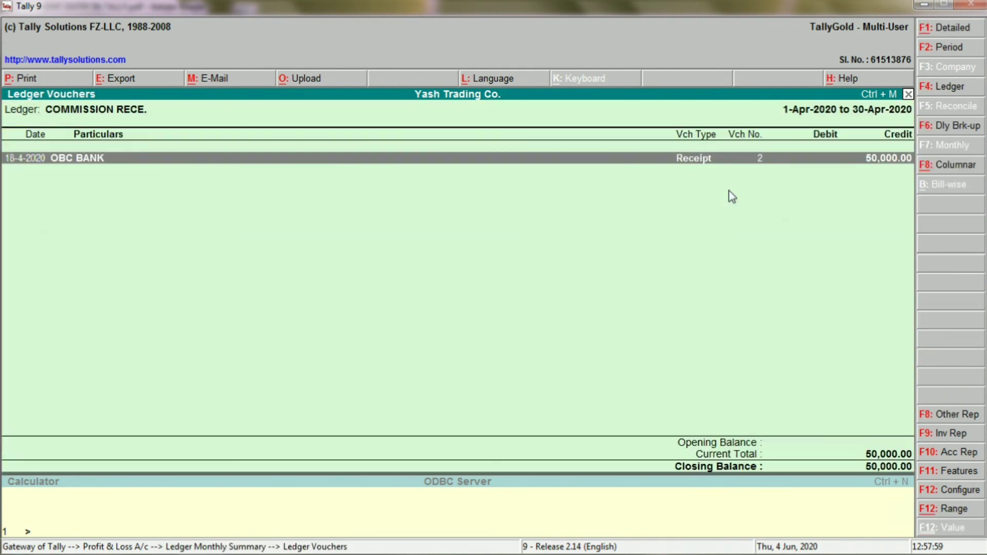
pyautogui.press('Return')
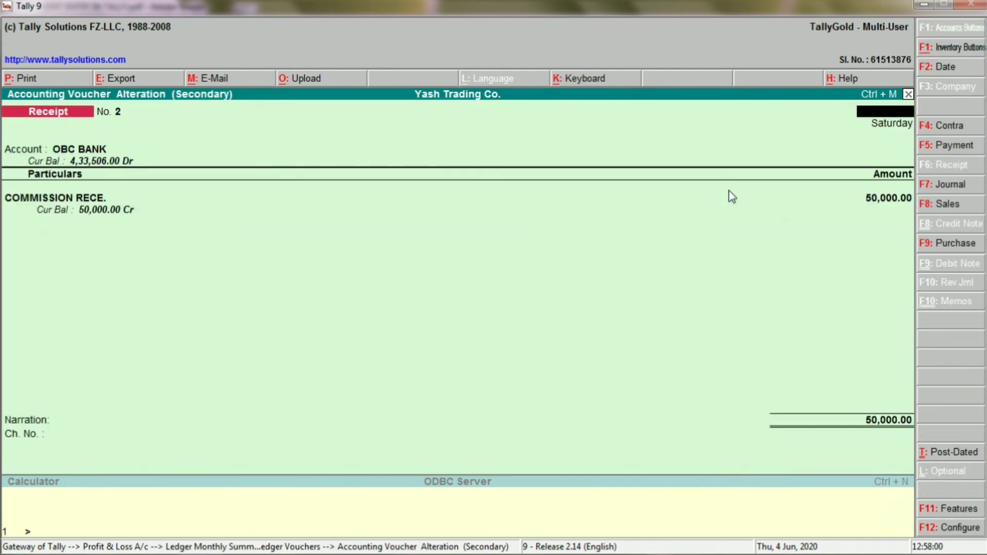
pyautogui.press('Escape')
pyautogui.press('y')
pyautogui.press('Escape')
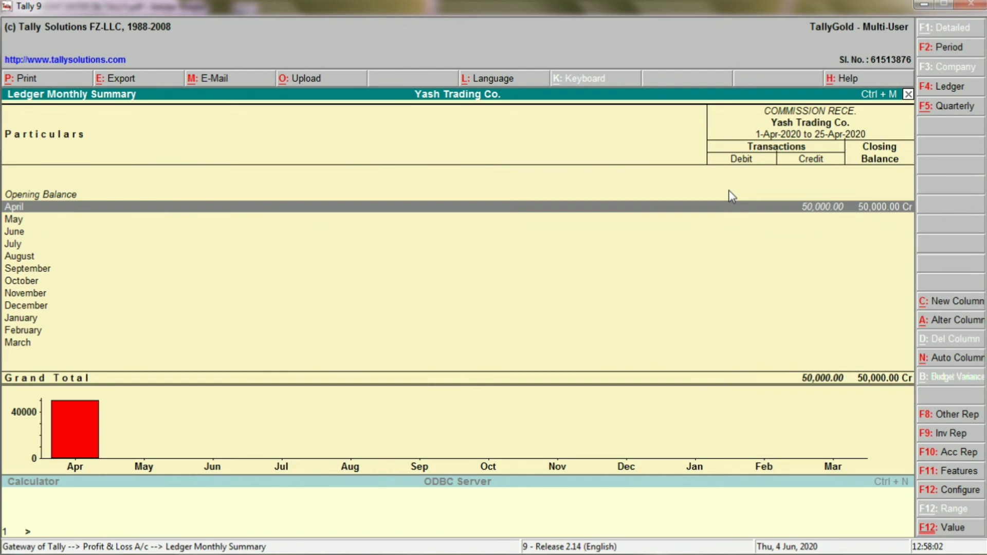
pyautogui.press('Escape')
pyautogui.press('Escape')
# Step: View the detailed Balance Sheet and examine the April vouchers of the YASH -CAPITAL A/C ledger
pyautogui.press('Up')
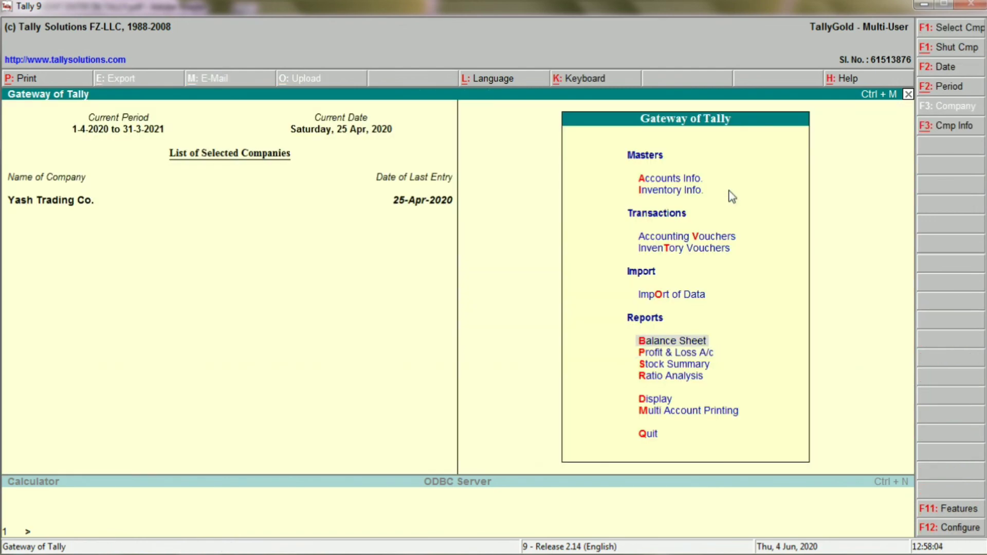
pyautogui.press('Return')
pyautogui.hotkey('alt', 'F1')
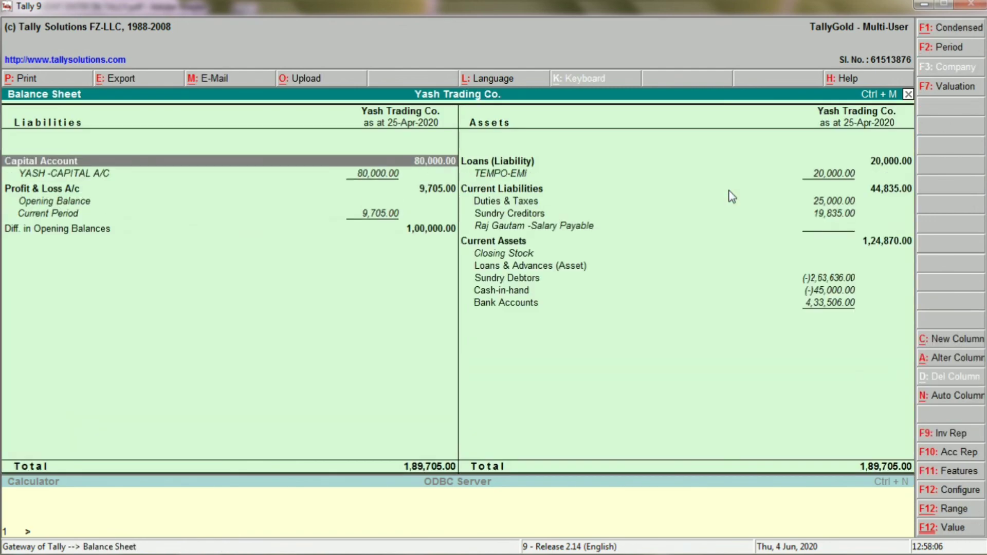
pyautogui.press('Down')
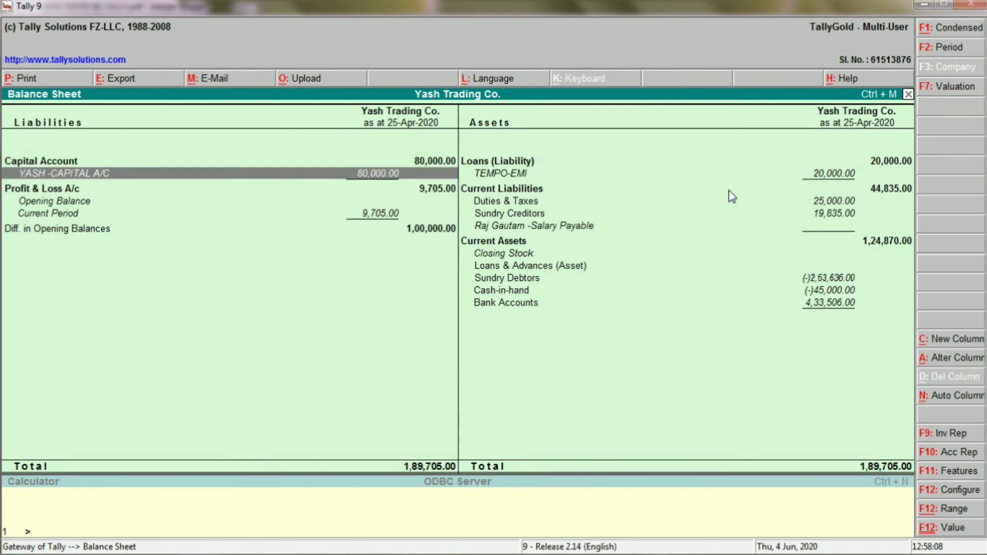
pyautogui.press('Return')
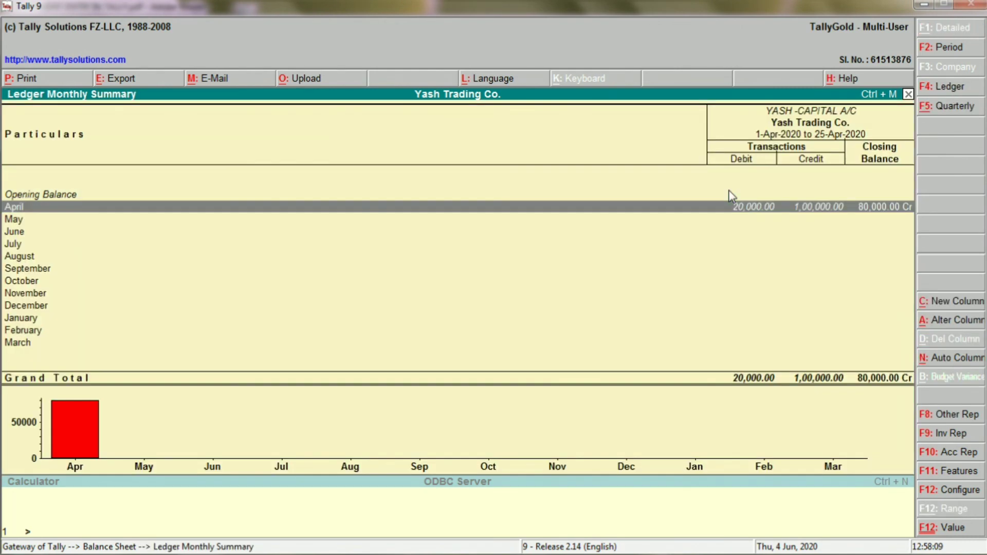
pyautogui.press('Return')
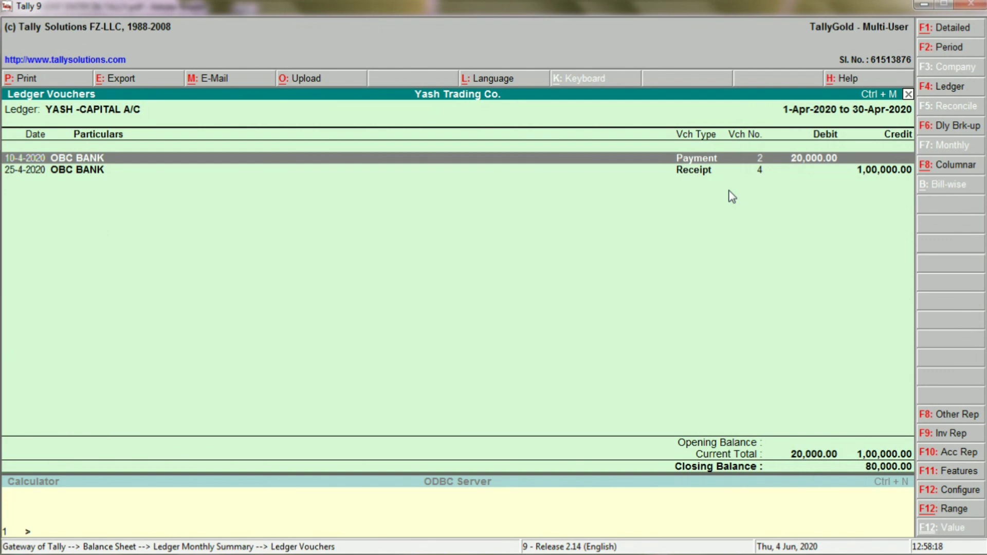
pyautogui.press('Down')
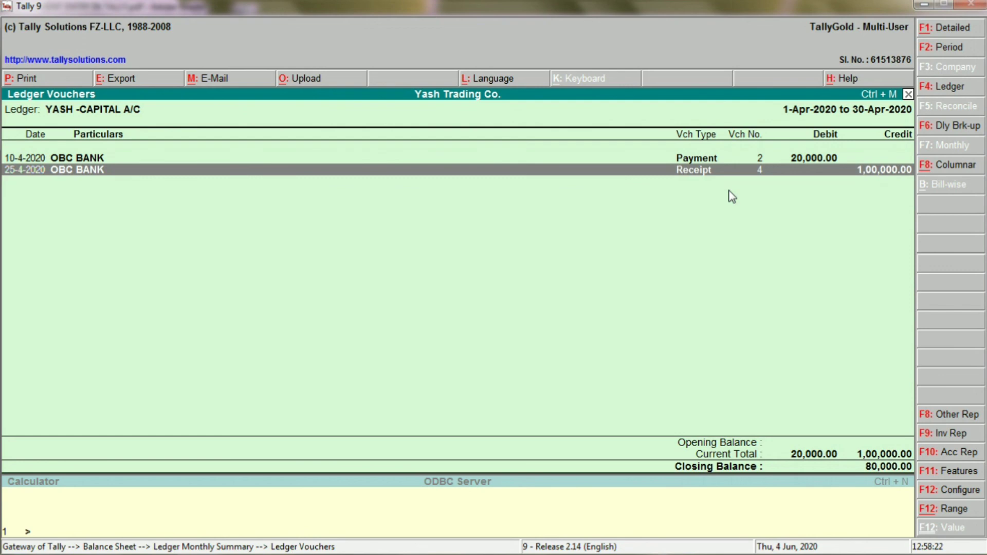
pyautogui.press('Escape')
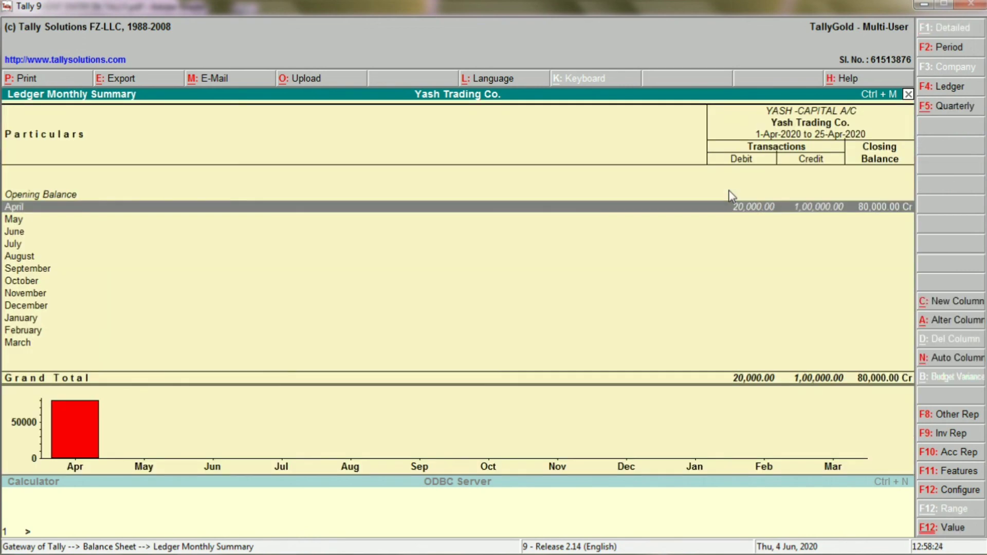
pyautogui.press('Escape')
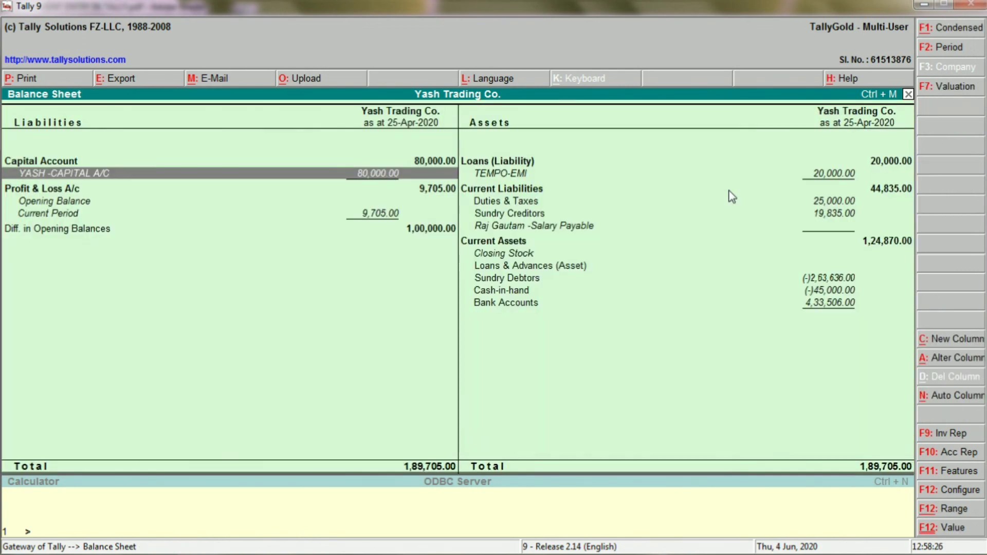
# Step: Examine the April vouchers of the TEMPO-EMI ledger from the Balance Sheet
pyautogui.press('Right')
pyautogui.press('Return')
pyautogui.press('Return')
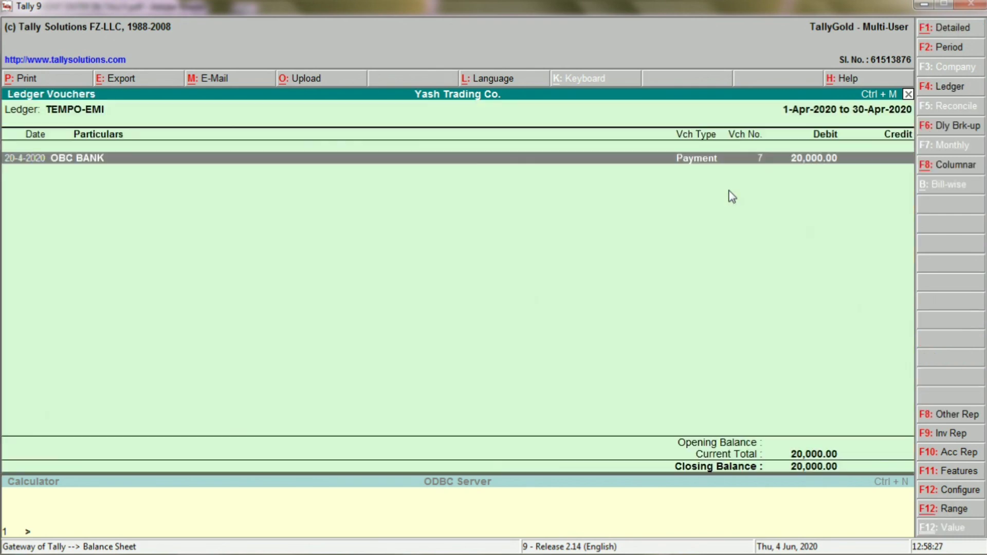
# Step: Examine the 20-Apr-2020 payment voucher behind TEMPO-EMI, leave it unaltered, and return to the Balance Sheet
pyautogui.press('Return')
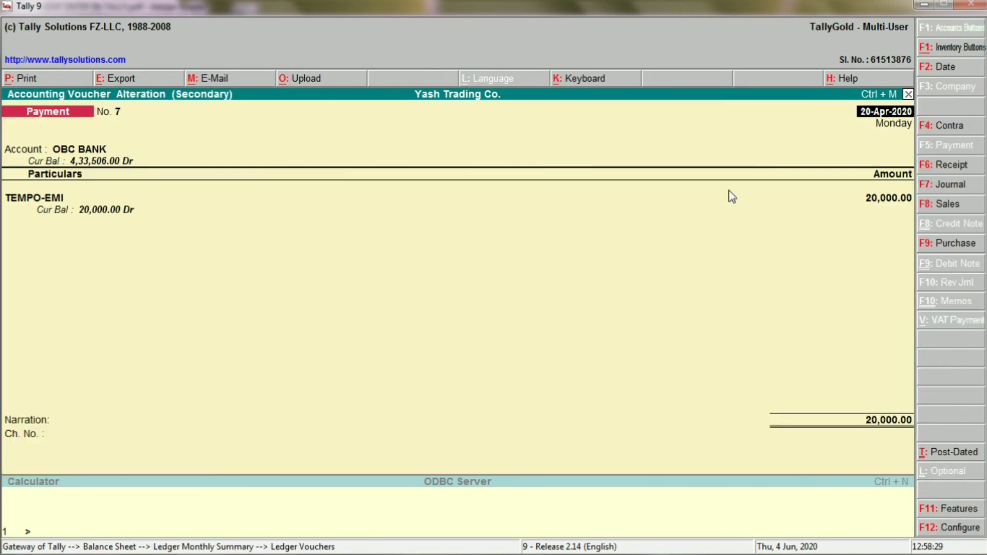
pyautogui.press('Escape')
pyautogui.press('Return')
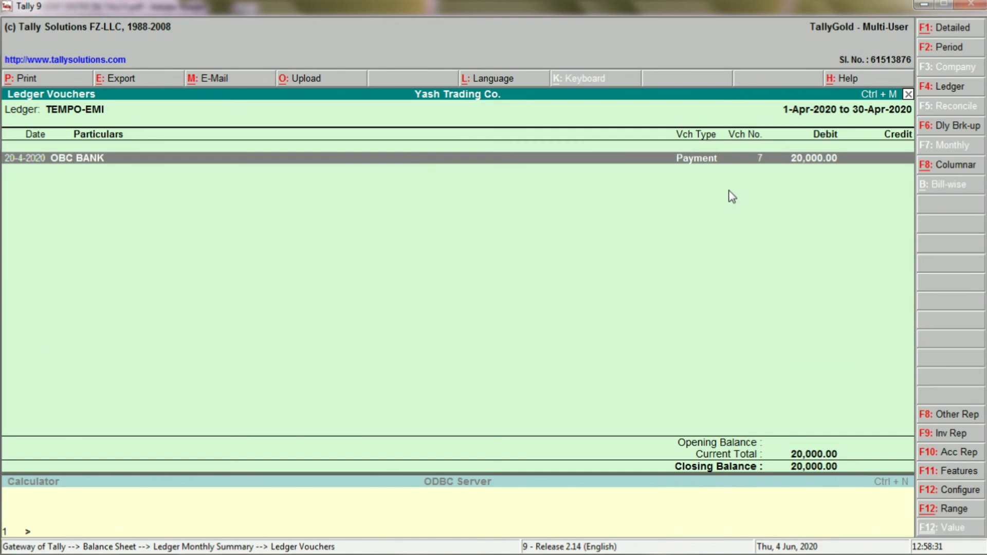
pyautogui.press('Escape')
pyautogui.press('Escape')
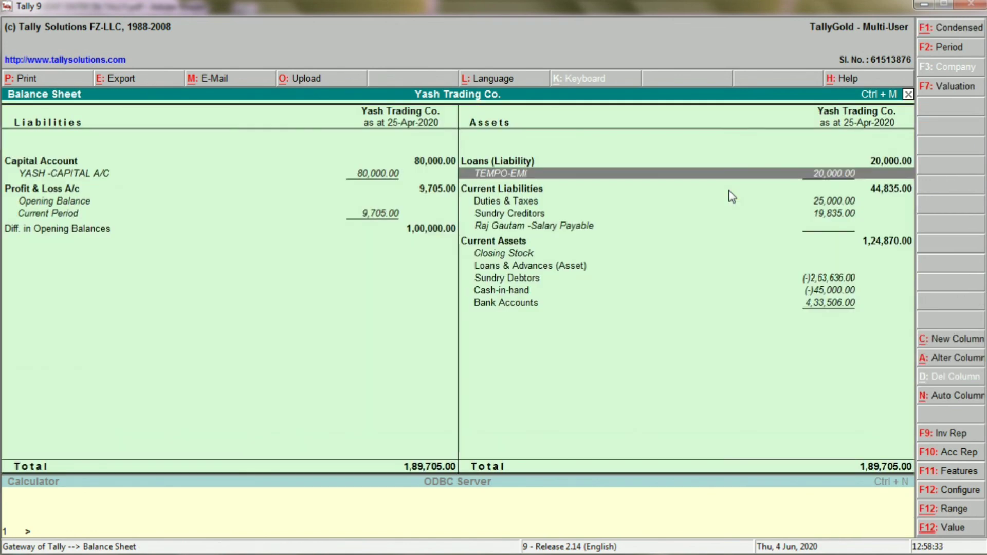
# Step: Examine the CGST, IGST and SGST ledgers in the Duties & Taxes group of the Balance Sheet
pyautogui.press('Down')
pyautogui.press('Down')
pyautogui.press('Return')
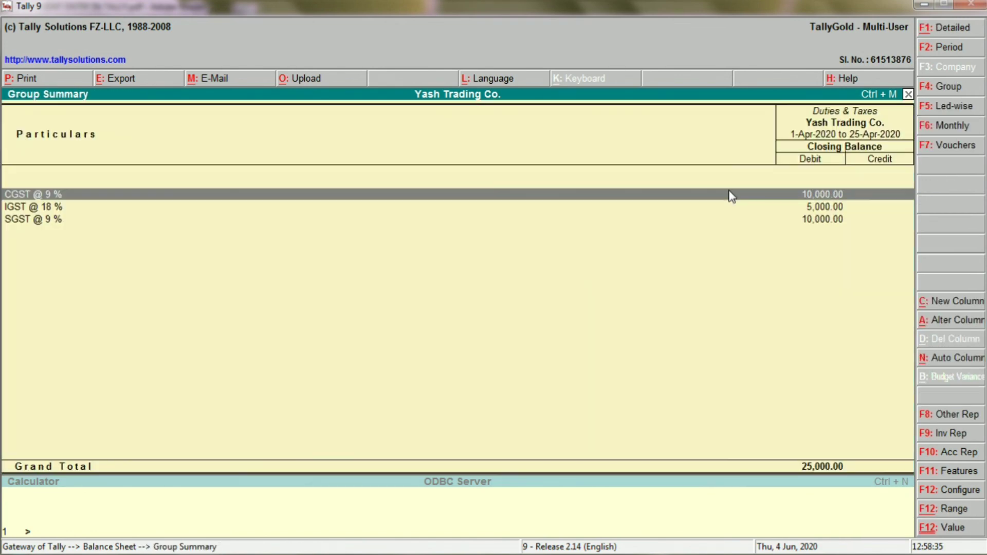
pyautogui.press('Down')
pyautogui.press('Down')
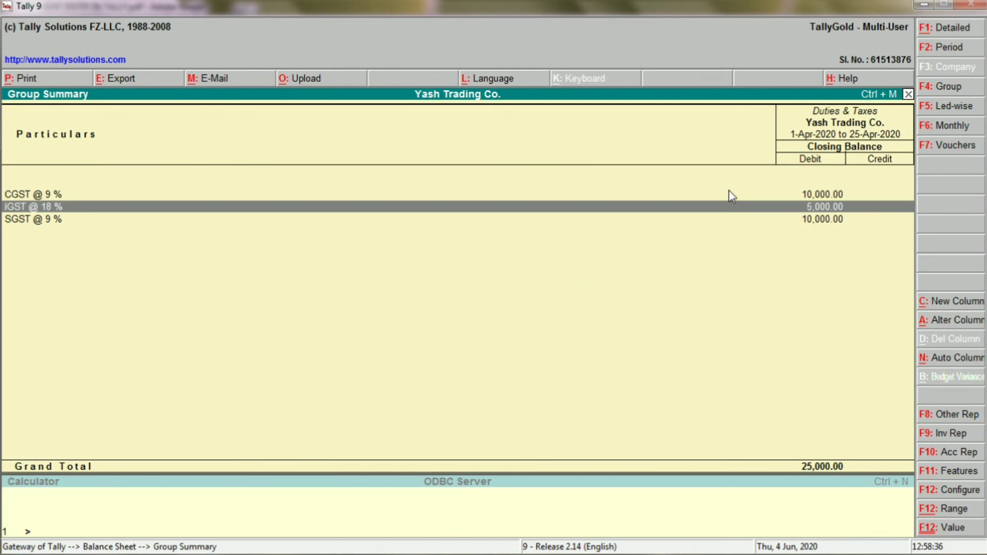
pyautogui.press('Down')
pyautogui.press('Down')
pyautogui.press('Down')
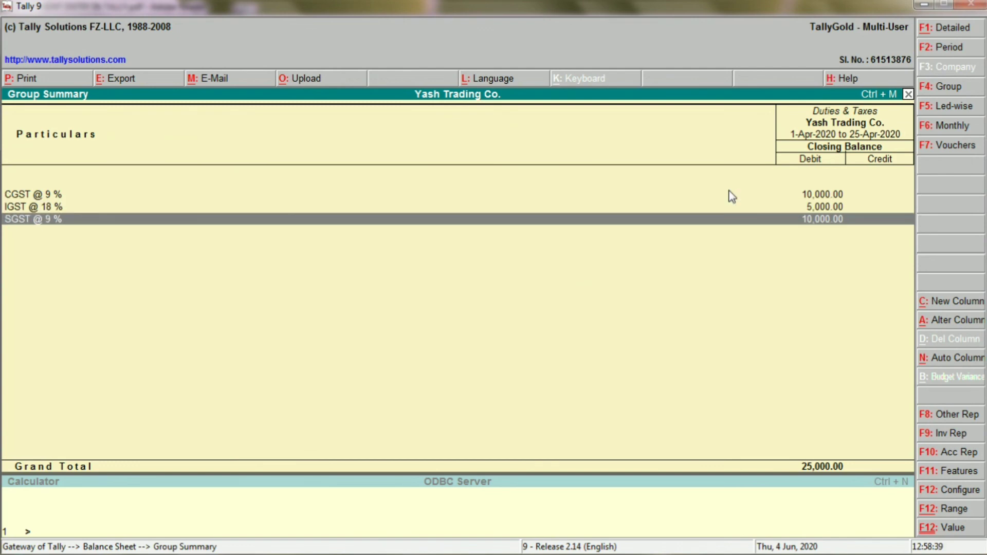
pyautogui.press('Escape')
# Step: Examine the April vouchers of SUPERIOR TRADING CO. under Sundry Creditors, and return to the Gateway of Tally
pyautogui.press('Down')
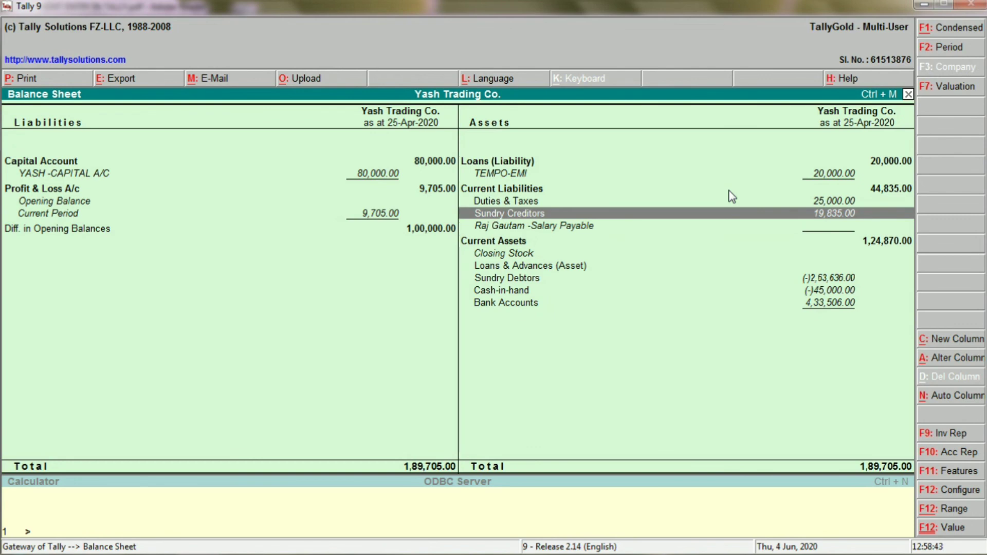
pyautogui.press('Return')
pyautogui.press('Return')
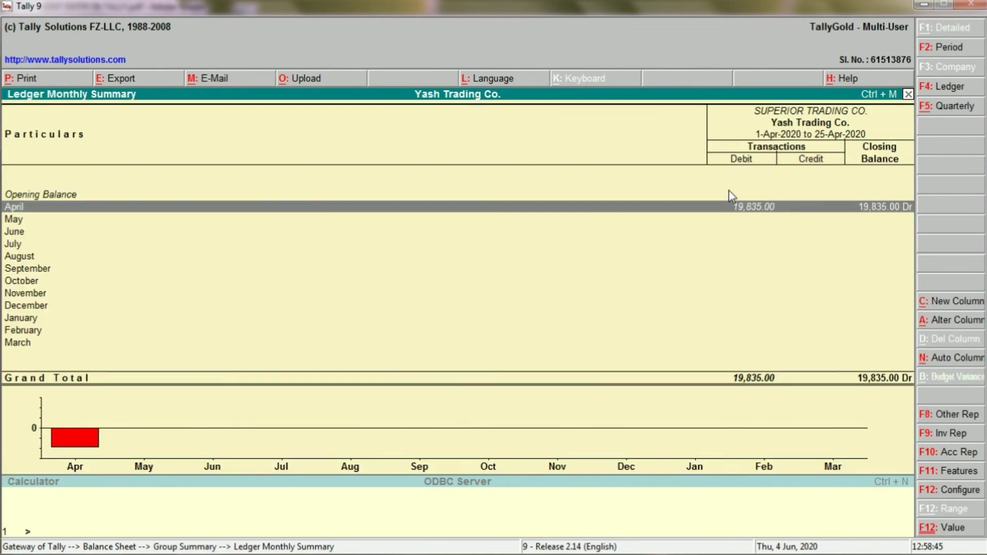
pyautogui.press('Return')
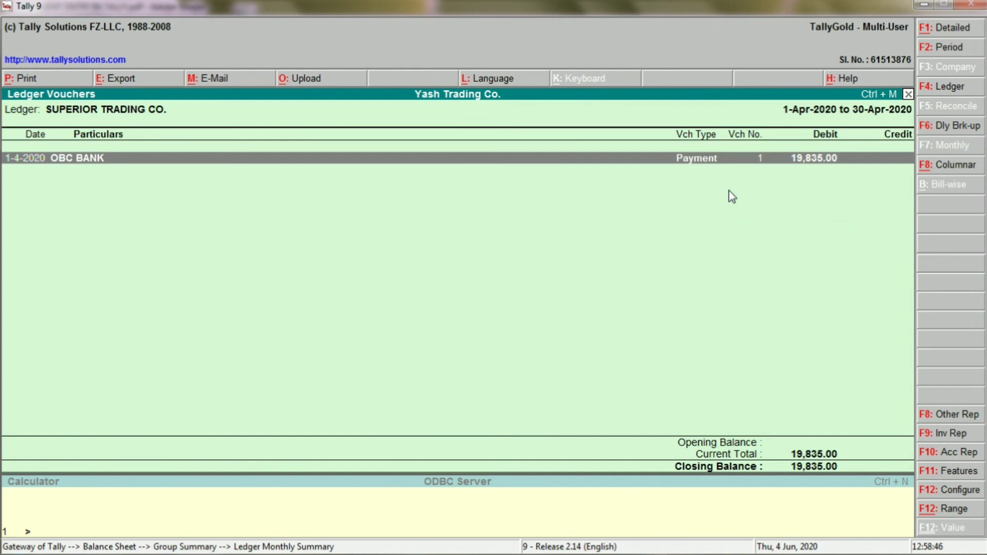
pyautogui.press('Escape')
pyautogui.press('Escape')
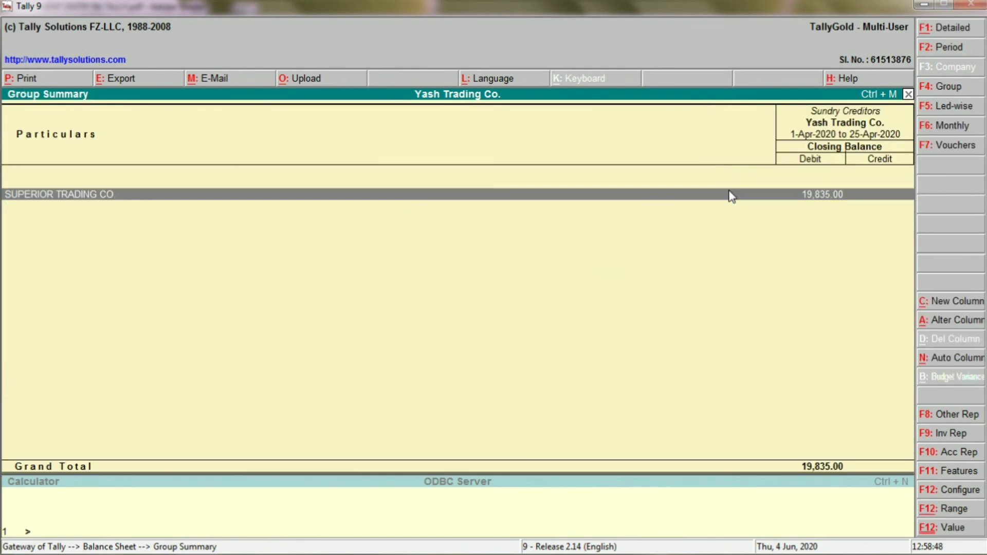
pyautogui.press('Escape')
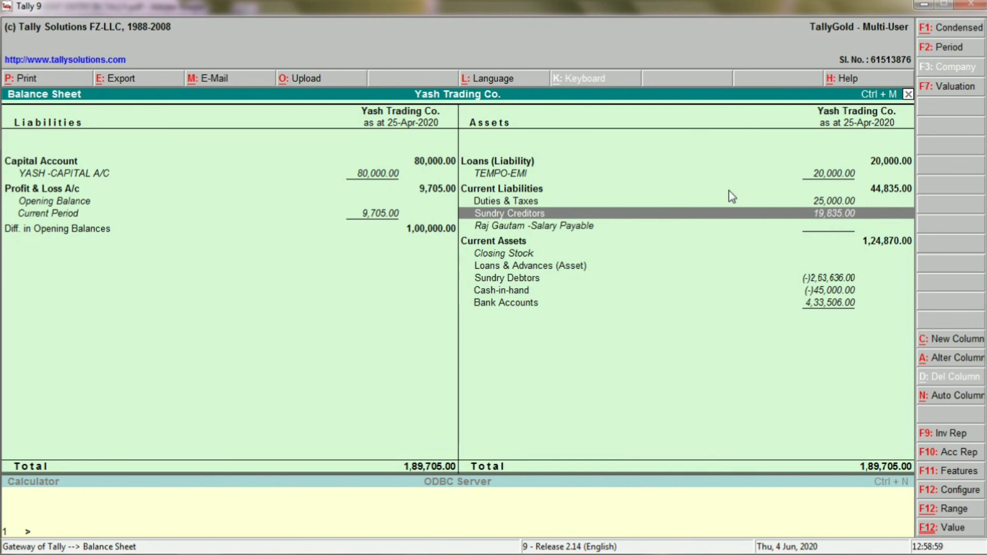
pyautogui.press('Up')
pyautogui.press('Up')
pyautogui.press('Up')
pyautogui.press('Left')
pyautogui.press('Escape')
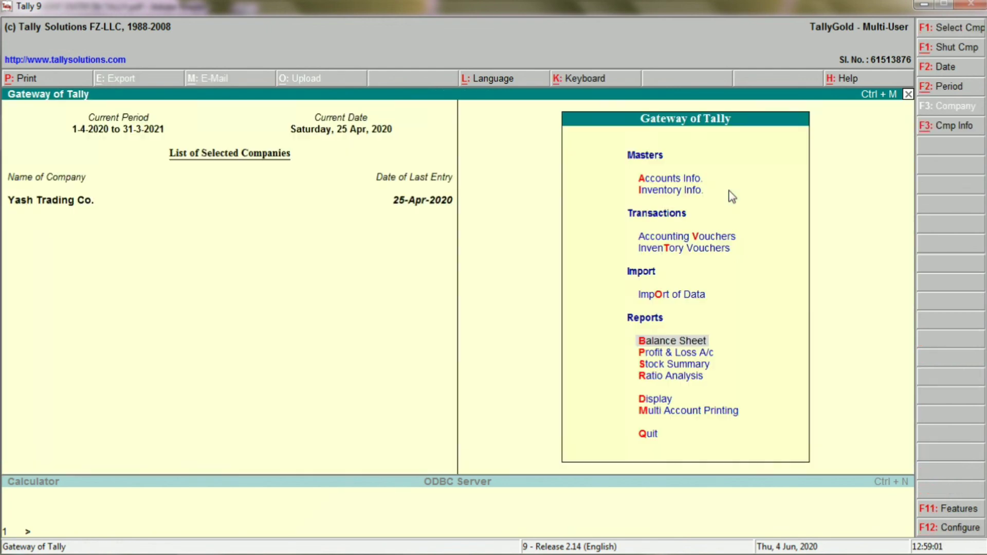
# Step: Switch to the bank statement PDF in Adobe Reader and review its transactions back up to the account header
pyautogui.hotkey('alt', 'Tab')
pyautogui.hotkey('alt', 'Tab')
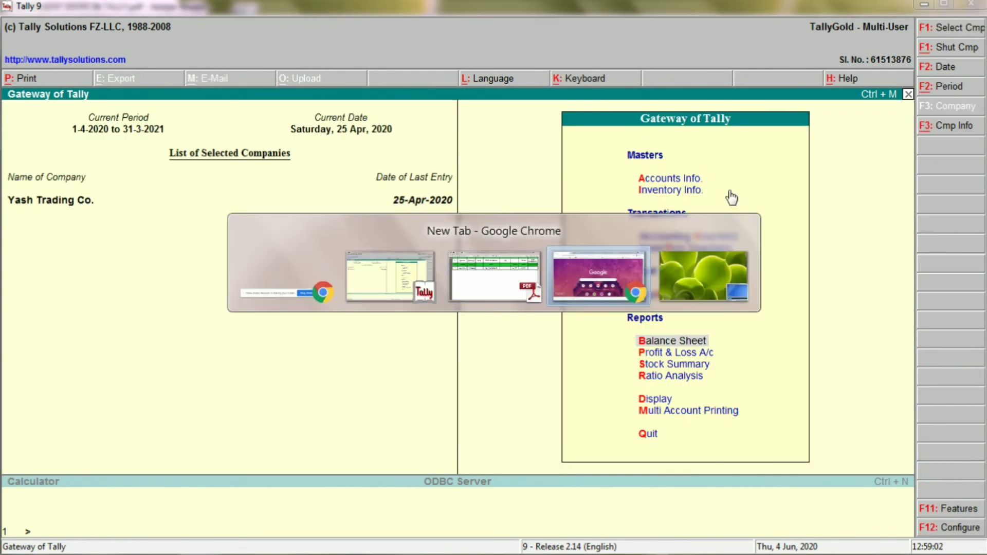
pyautogui.hotkey('alt', 'Tab')
pyautogui.hotkey('alt', 'Tab')
pyautogui.hotkey('alt', 'Tab')
pyautogui.hotkey('alt', 'Tab')
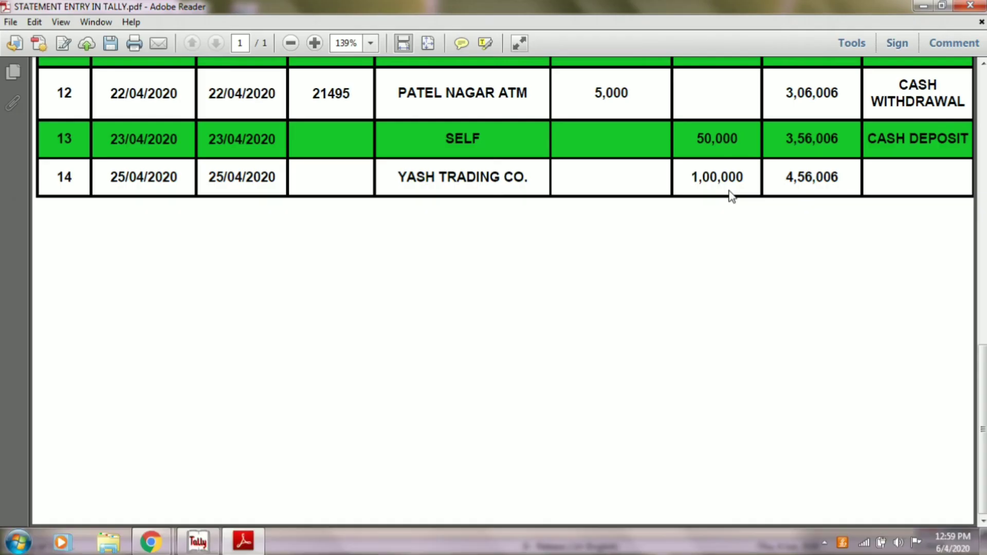
pyautogui.scroll(10, 731, 195)
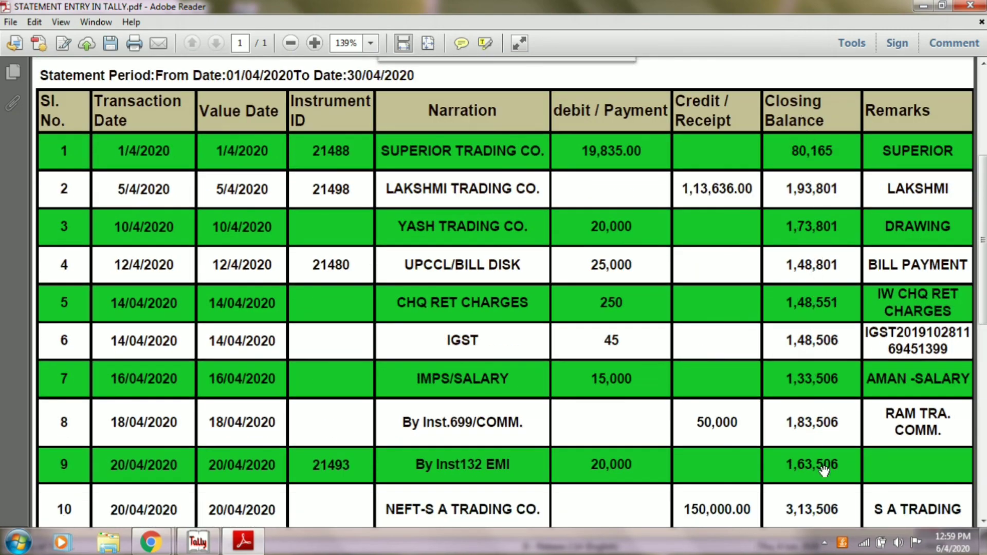
pyautogui.scroll(3, 822, 458)
pyautogui.scroll(2, 811, 406)
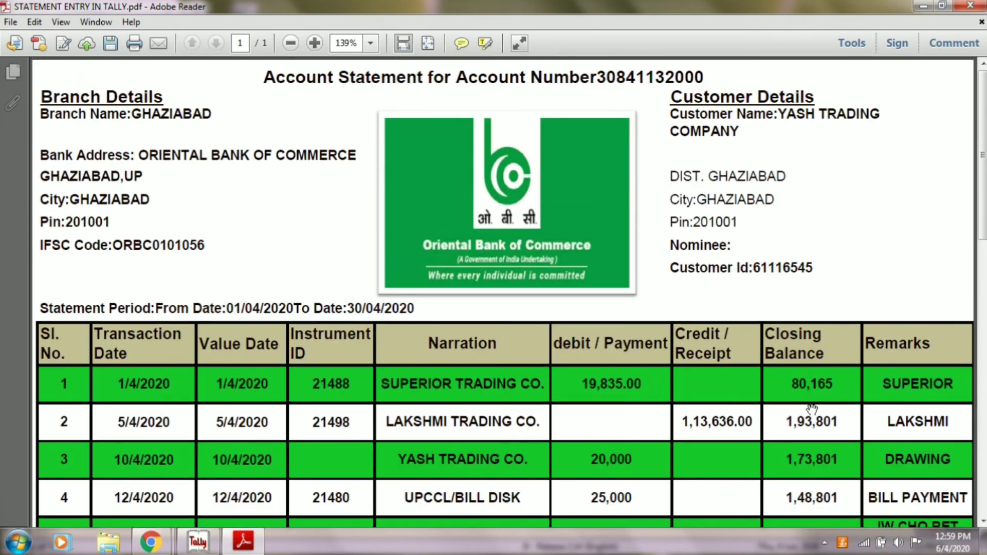